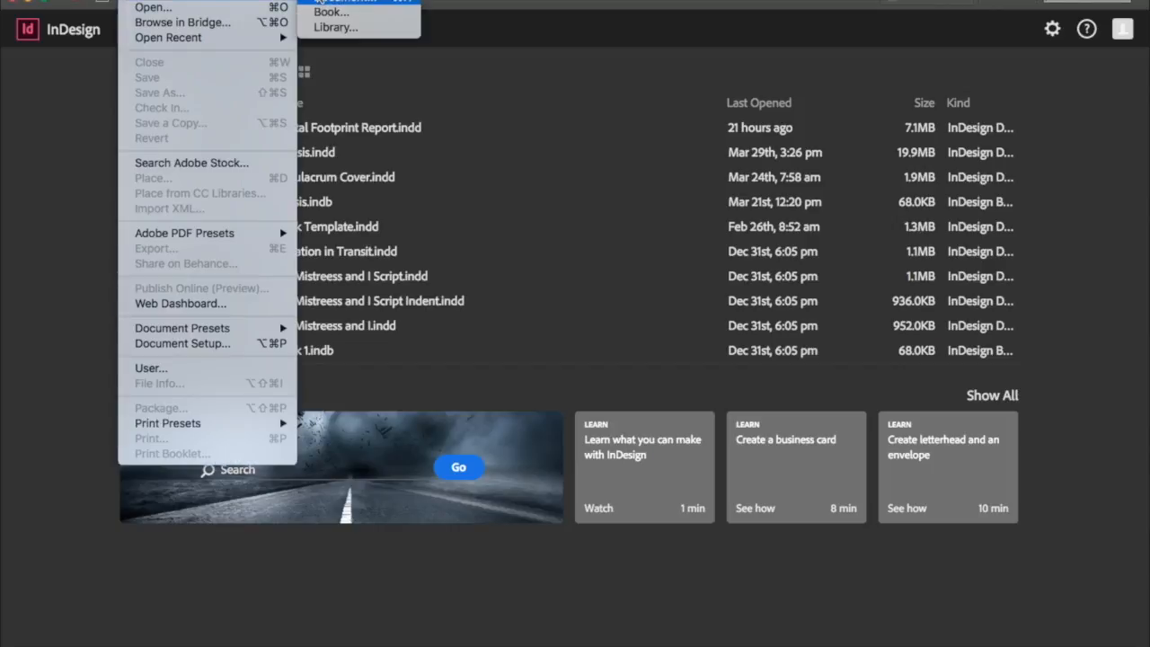
Step: Create a new five-page print document with a custom page size 36p0 wide and 9 in high
click(319, 3)
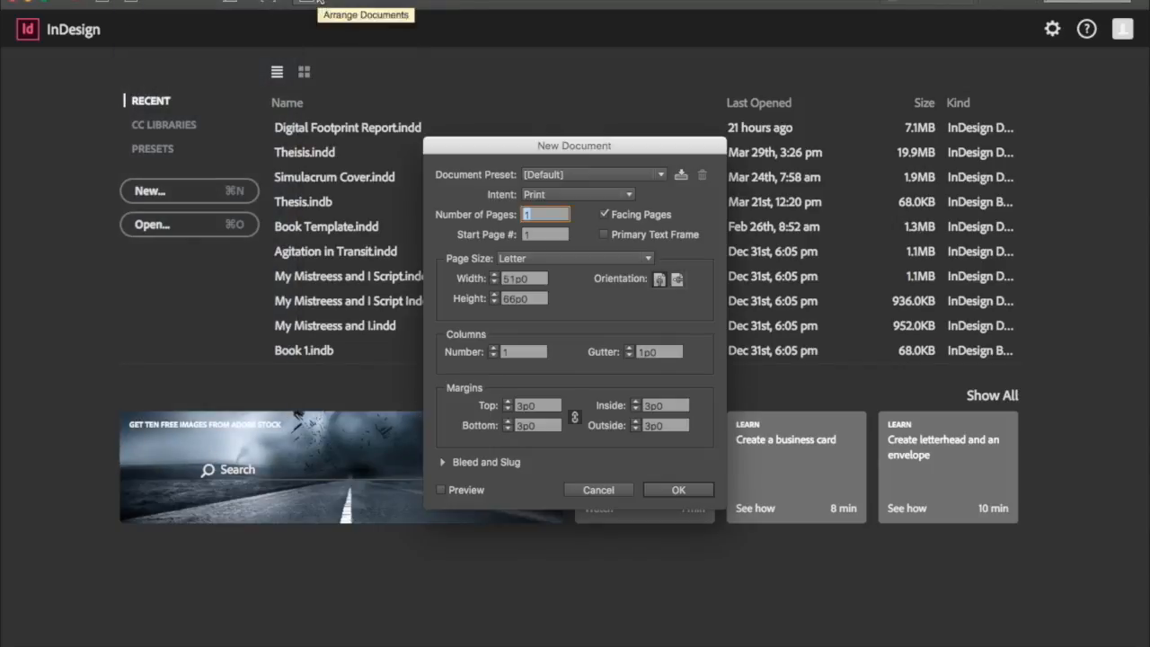
text(5)
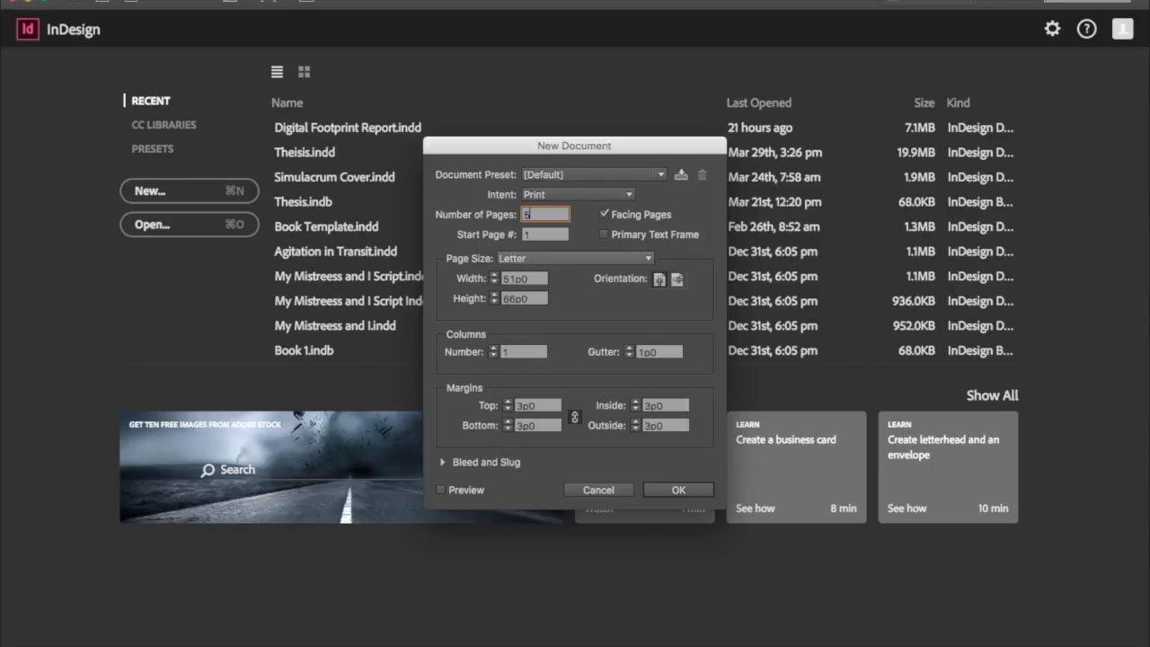
click(553, 257)
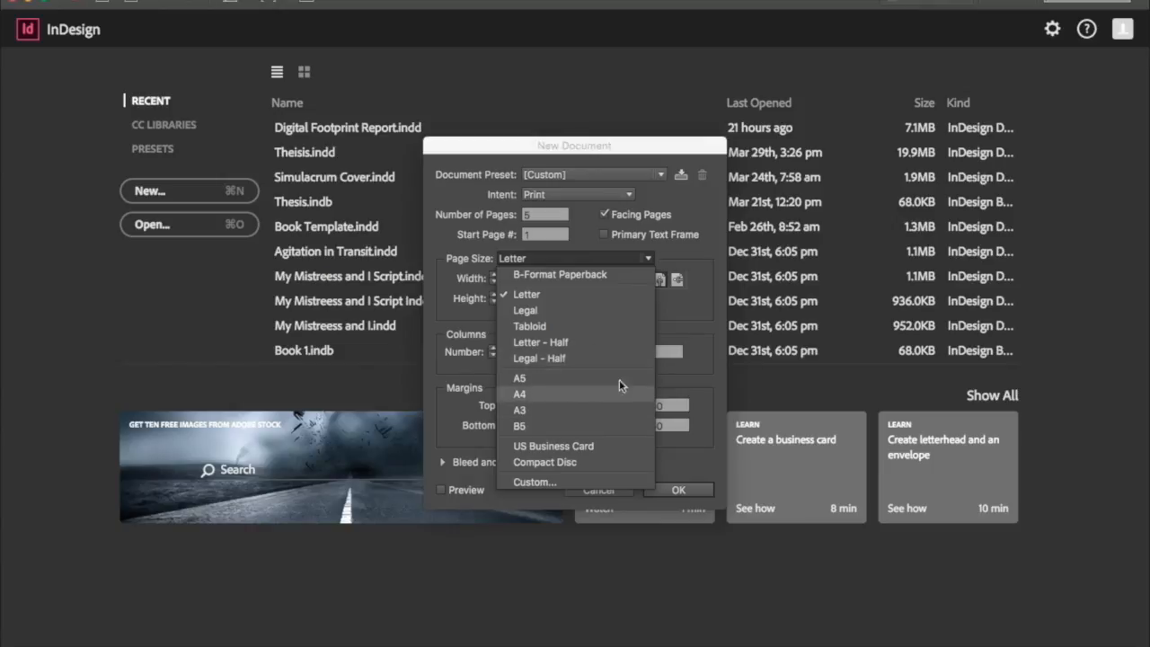
click(703, 222)
click(524, 281)
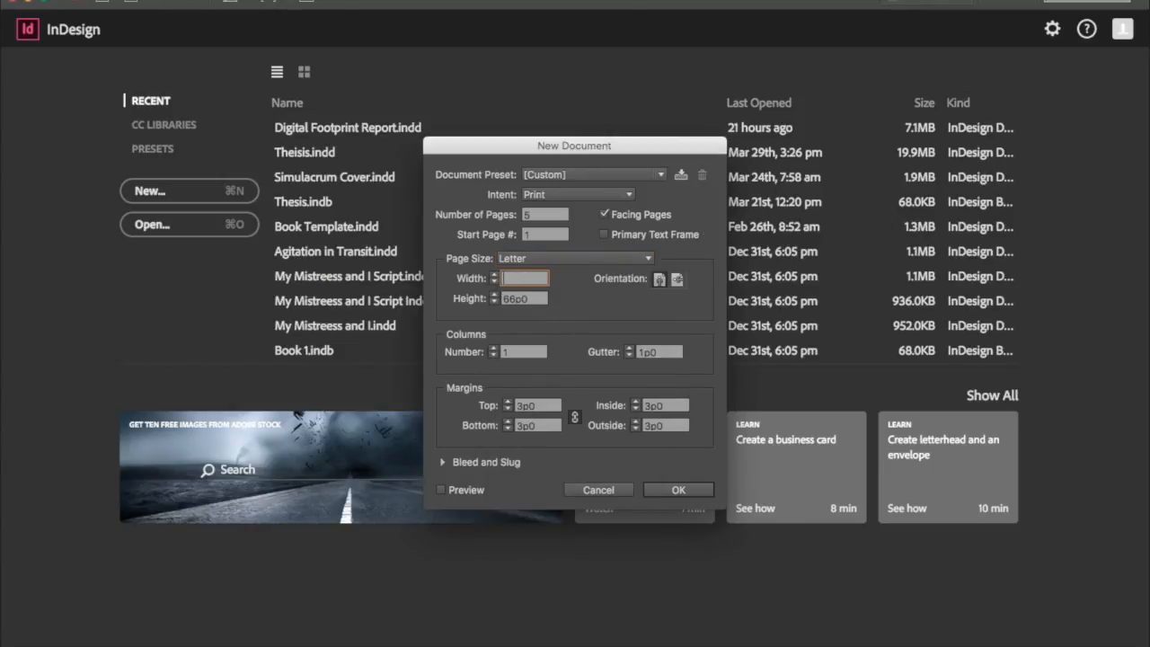
key(Tab)
text(66)
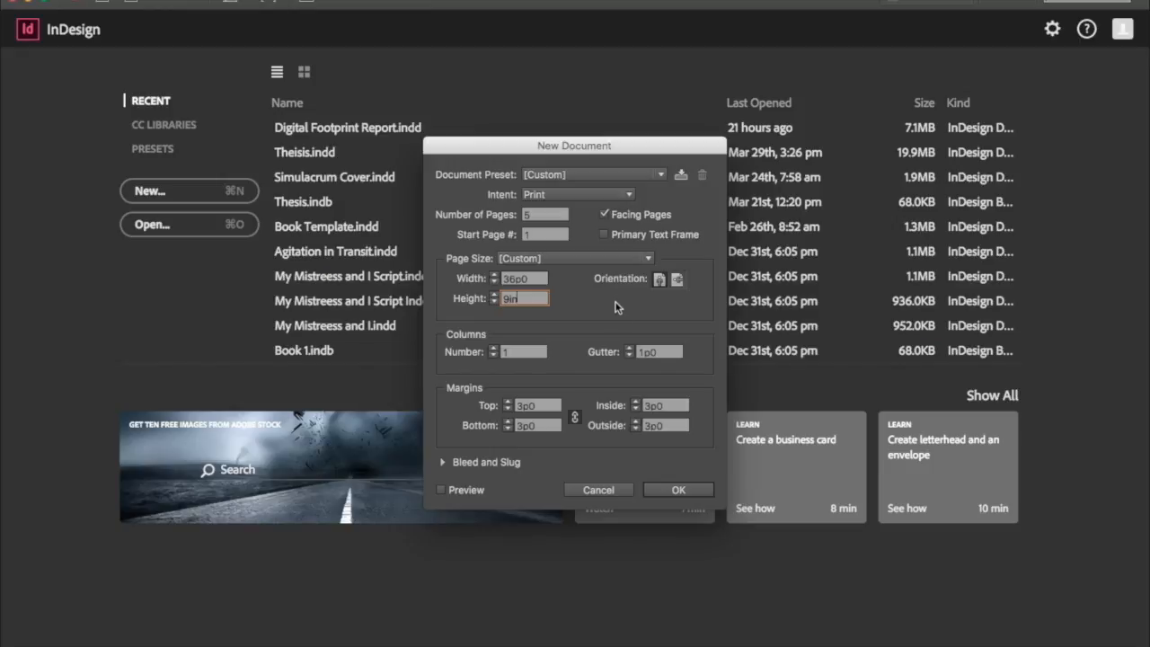
click(679, 491)
click(685, 485)
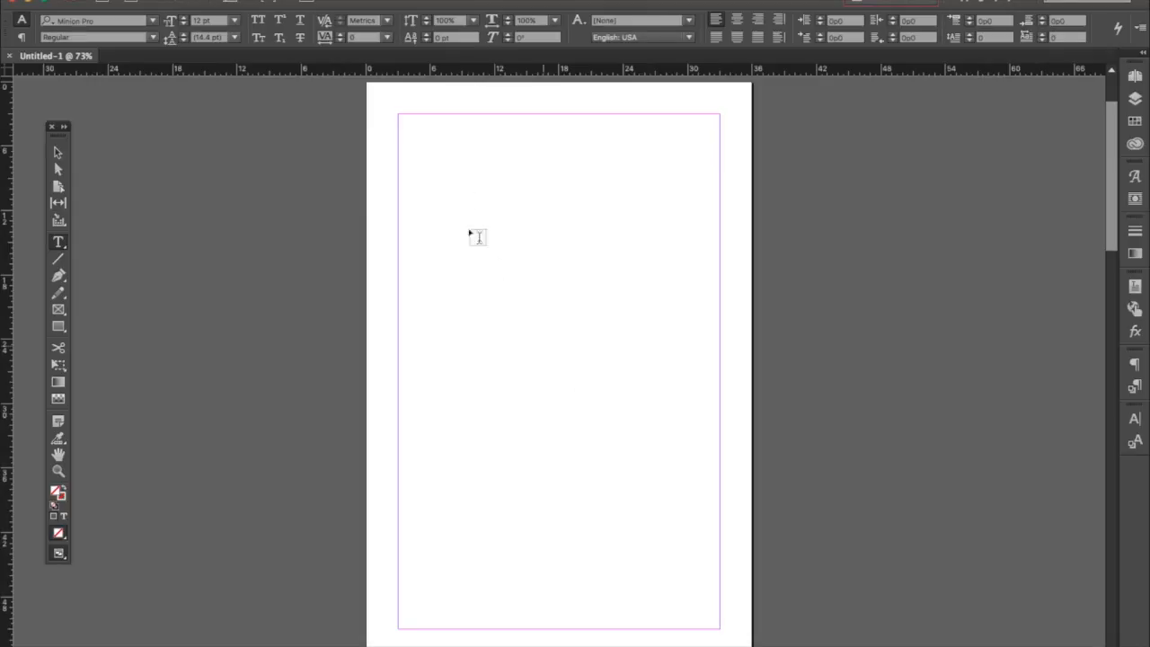
Step: Draw a text frame about 30p0 wide and 12p1 high, spanning the side margins in the upper part of the page
click(59, 242)
scroll(408, 122, down, 1)
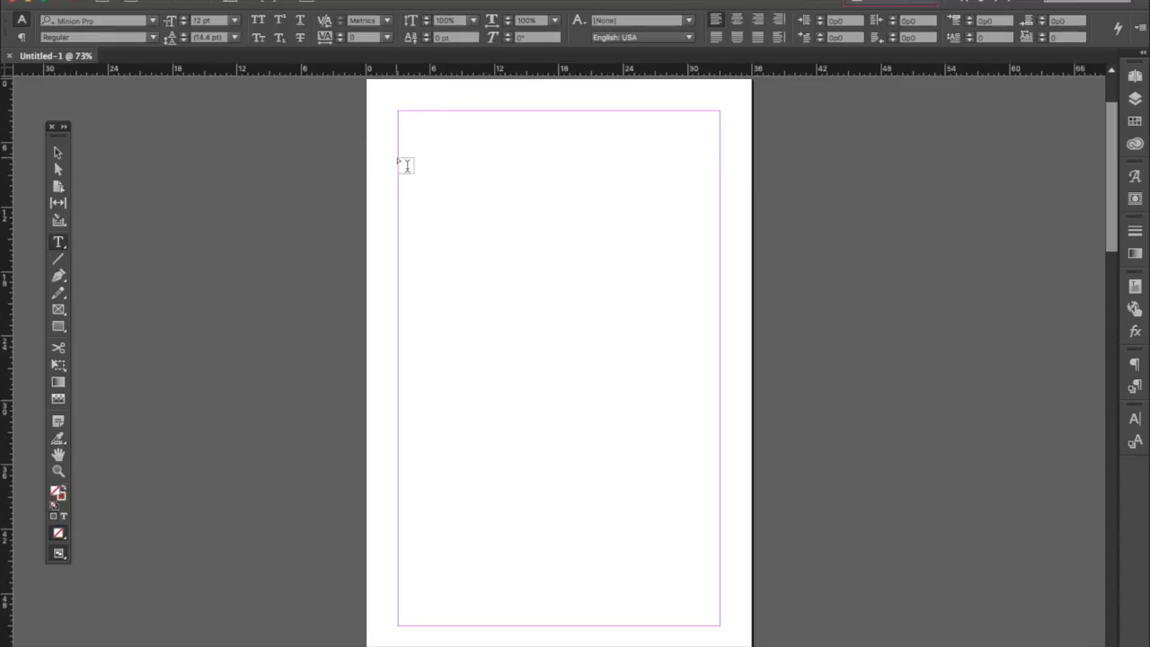
drag(399, 156, 729, 291)
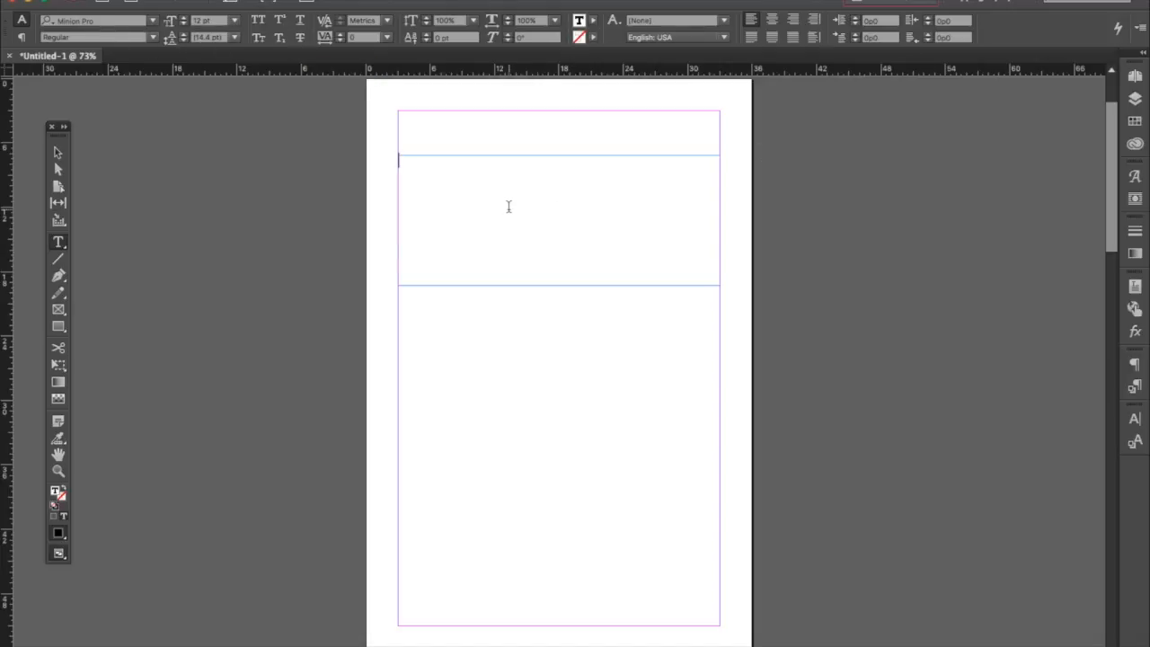
Step: Create a new paragraph style and open its options for editing
click(1135, 367)
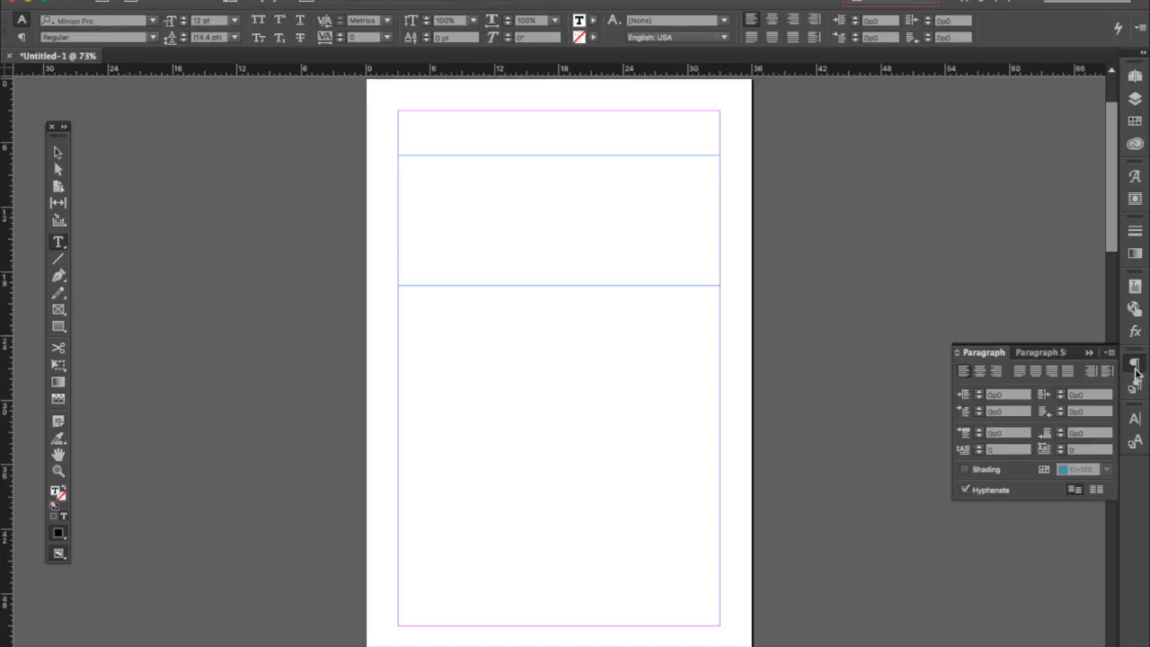
click(1053, 354)
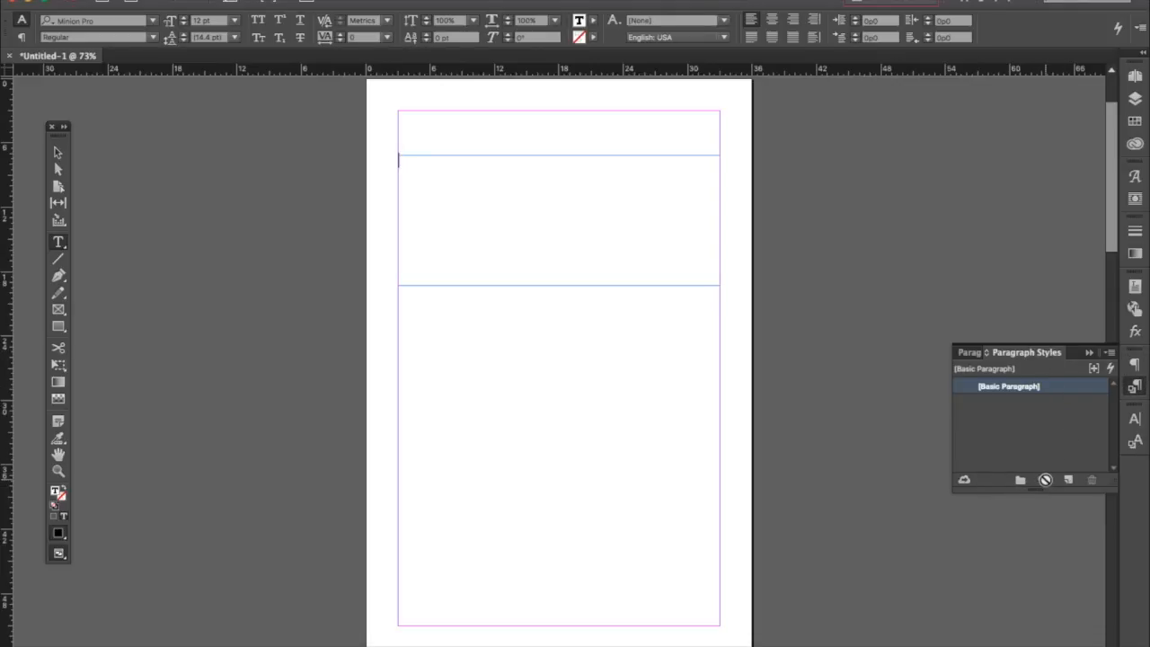
click(1068, 480)
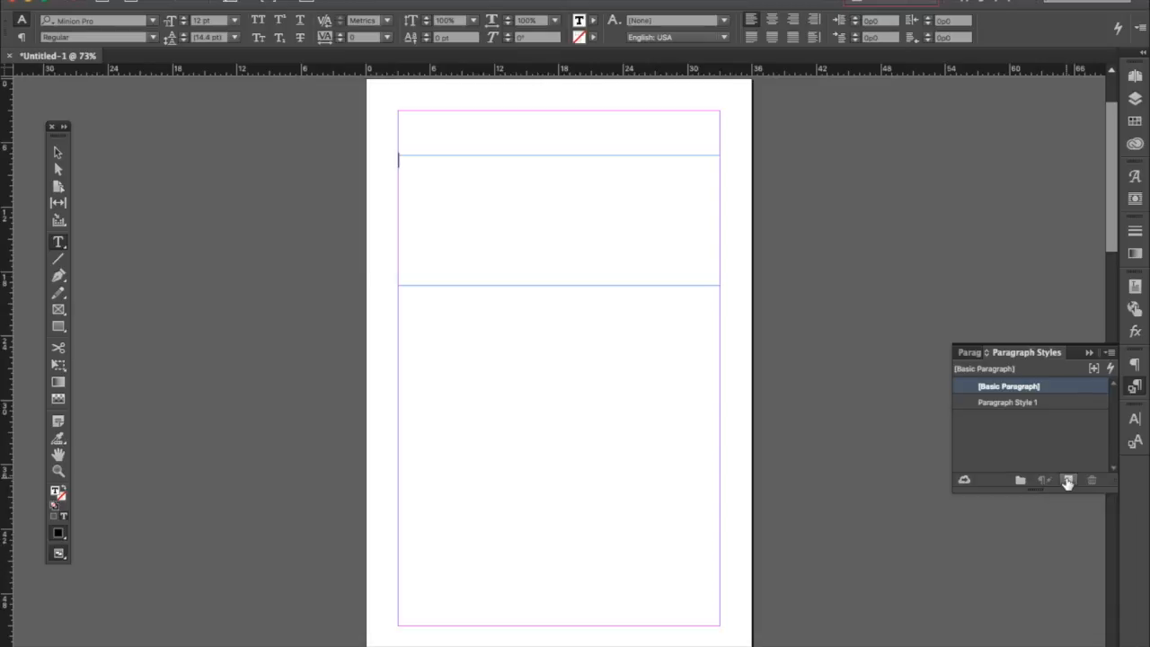
double_click(1000, 404)
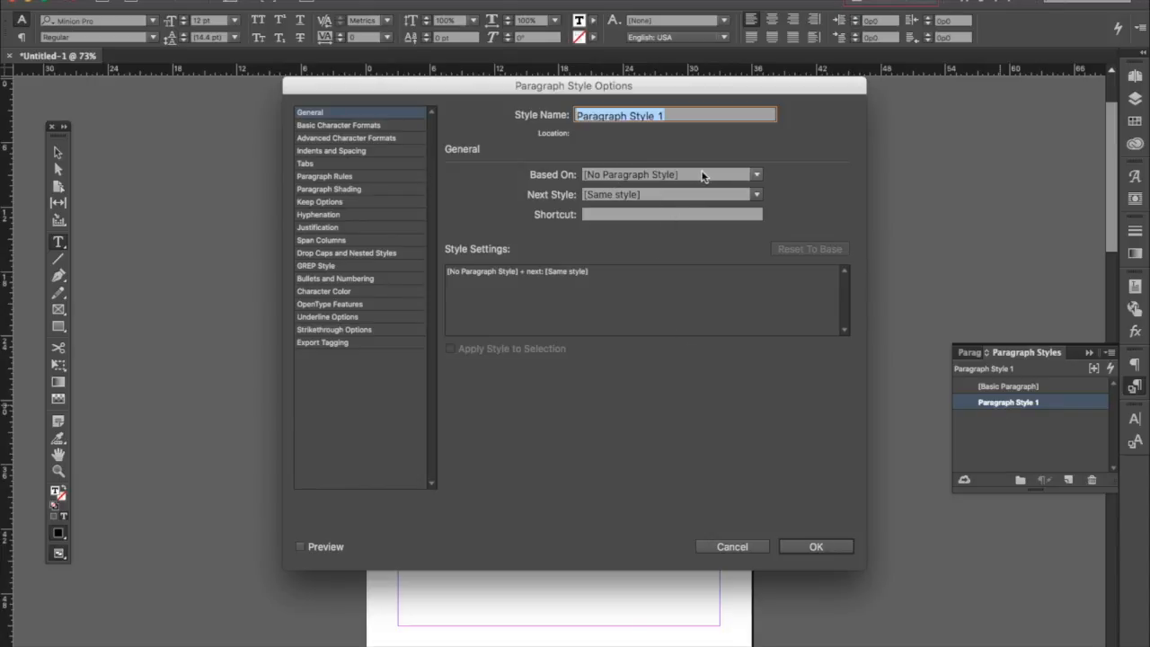
click(756, 176)
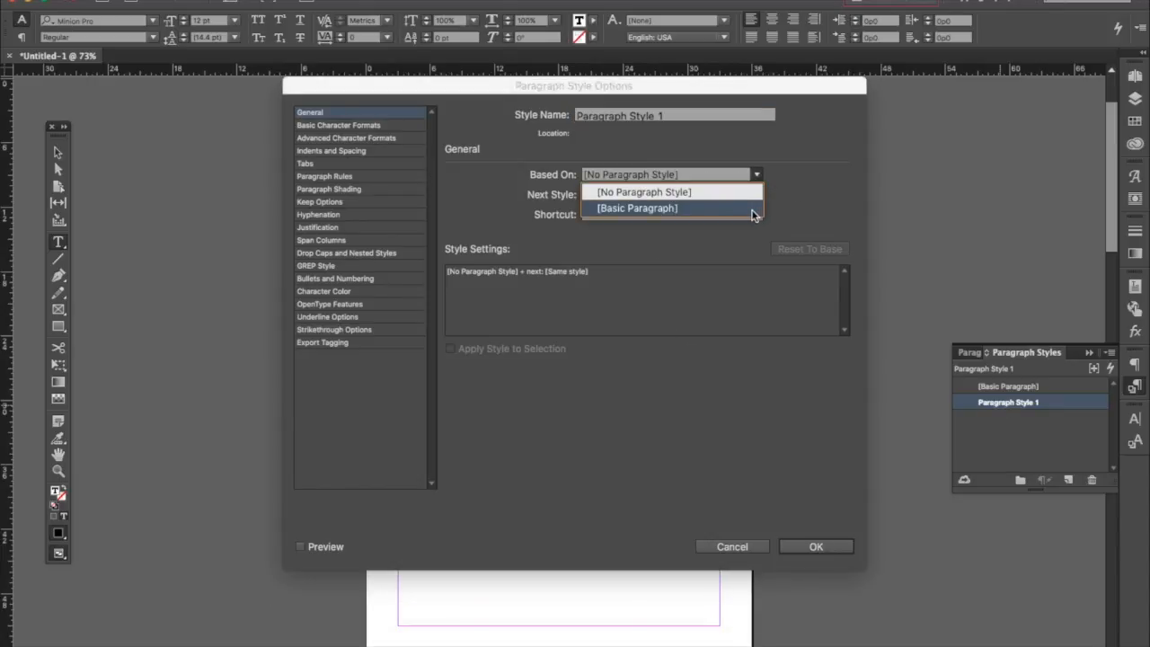
click(798, 179)
click(752, 194)
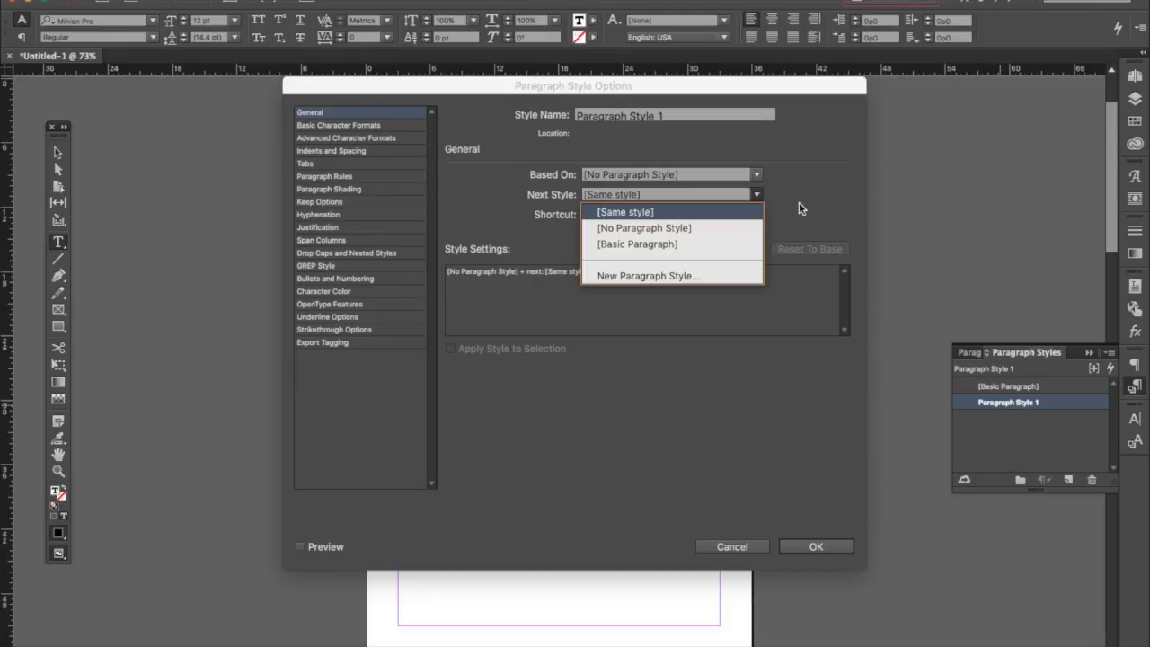
click(817, 97)
click(690, 214)
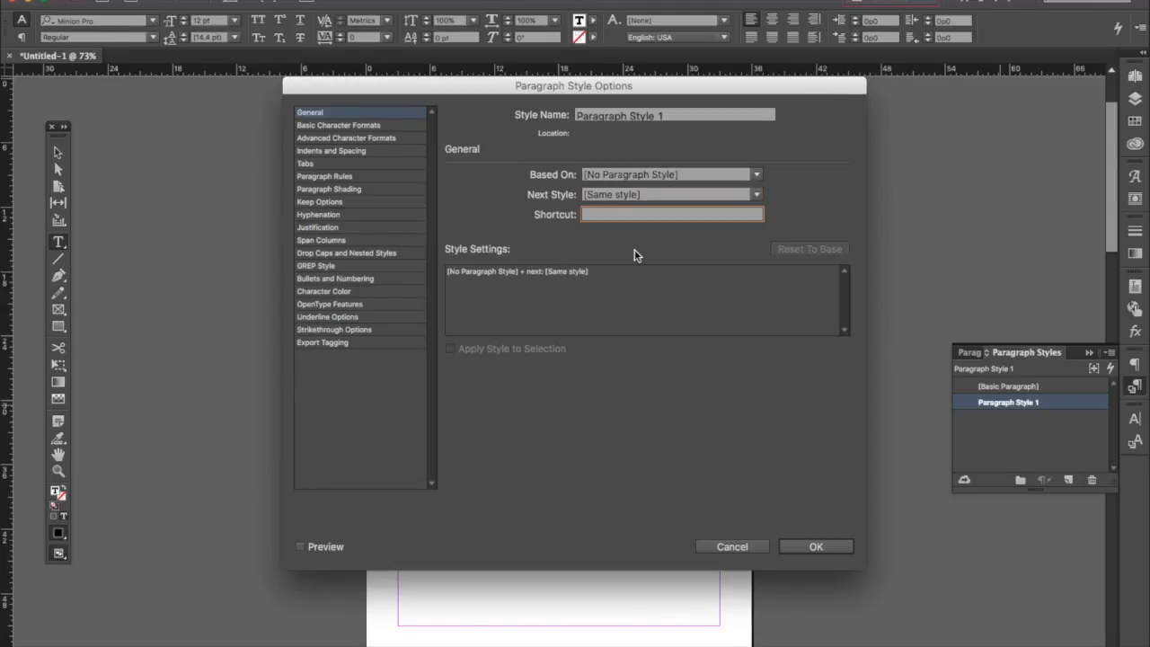
Step: Set the new paragraph style's font family to Optima and its font style to ExtraBlack
click(358, 126)
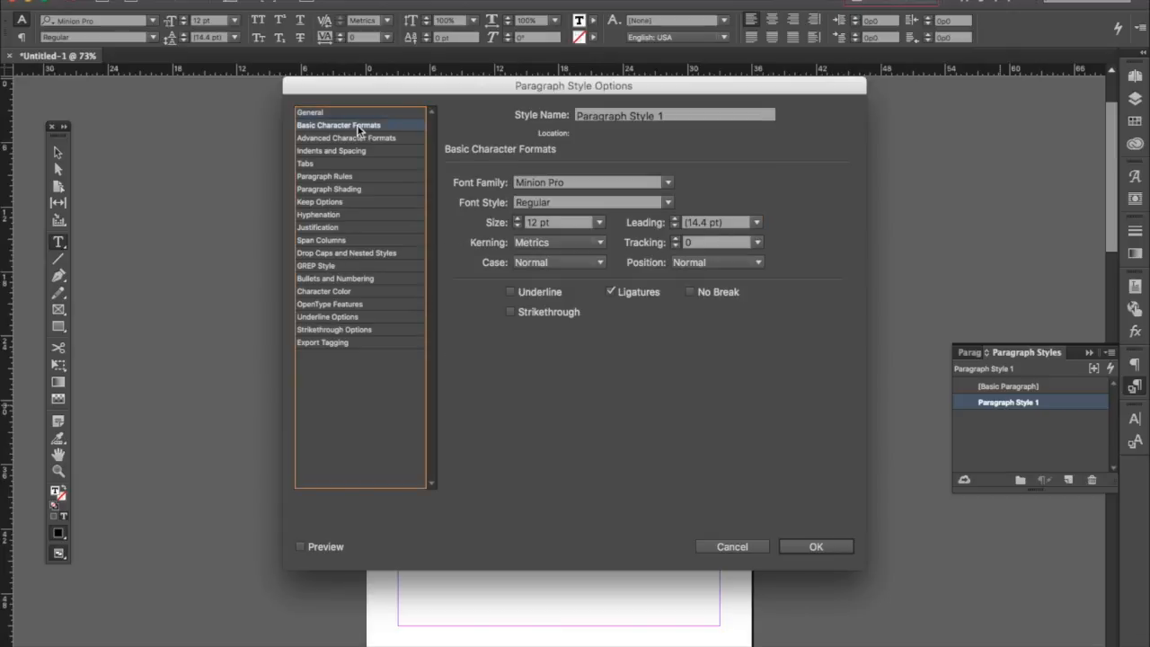
click(666, 183)
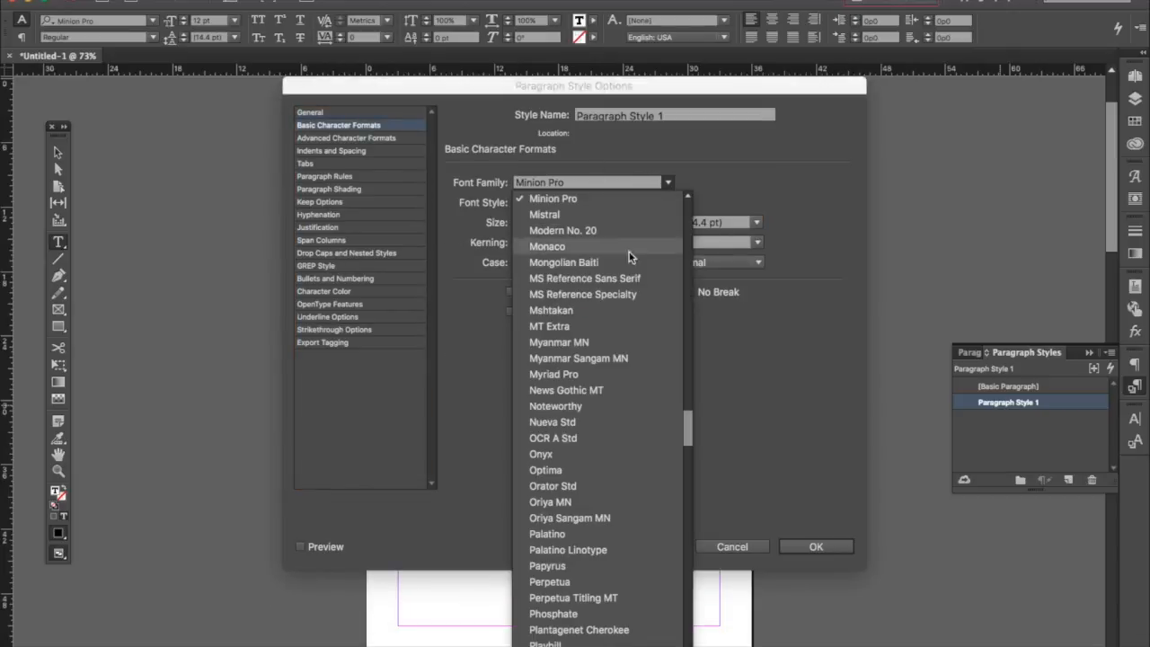
click(623, 471)
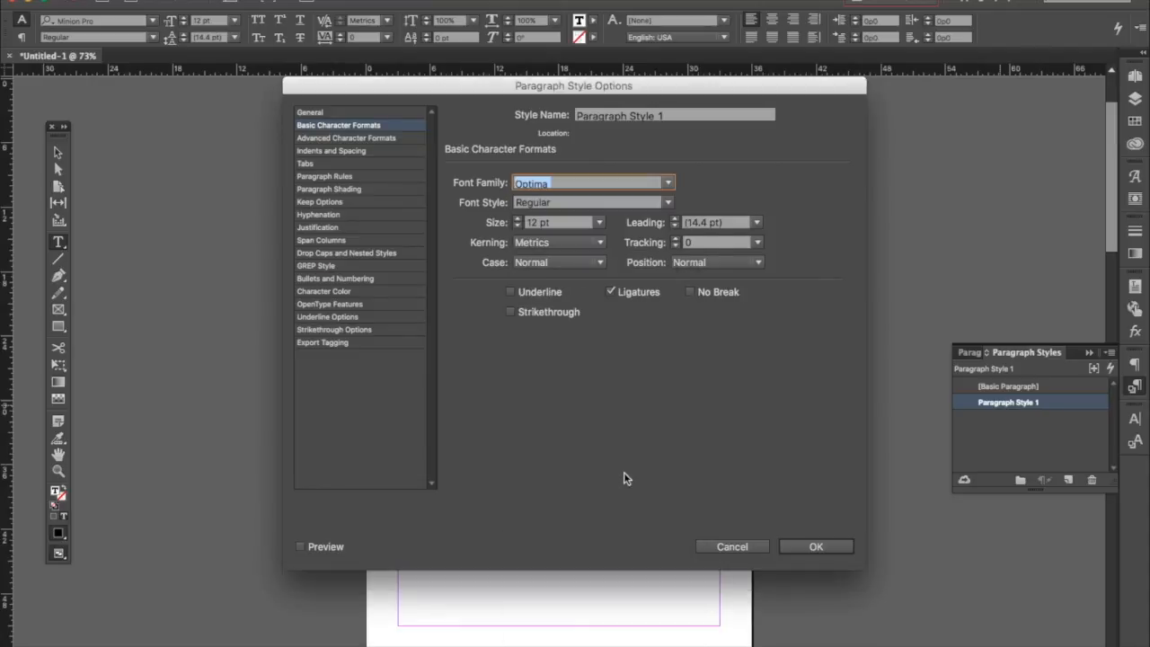
click(647, 201)
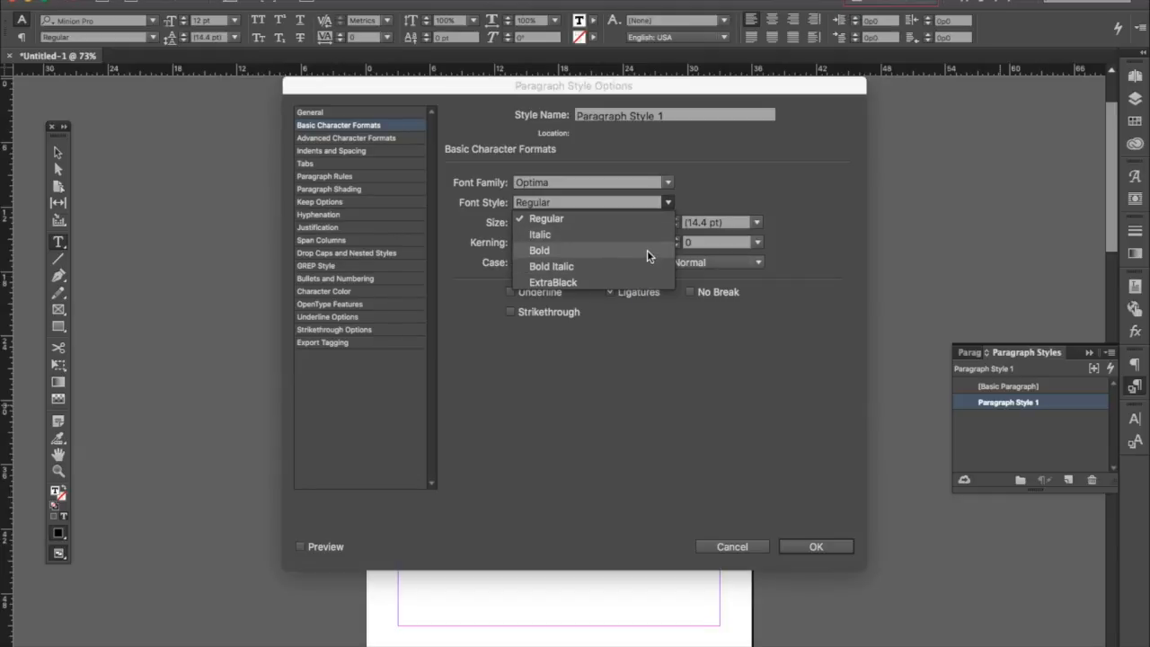
click(634, 281)
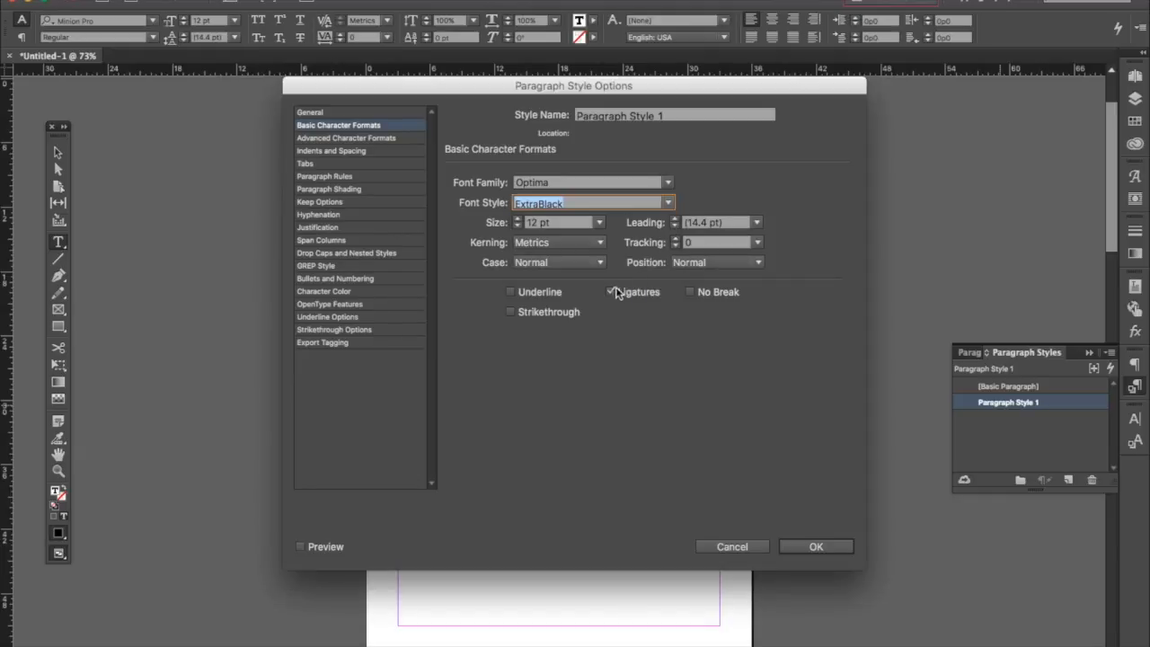
Step: Set the paragraph style's font size to 25 pt and its kerning to Optical
click(540, 222)
key(BackSpace)
key(BackSpace)
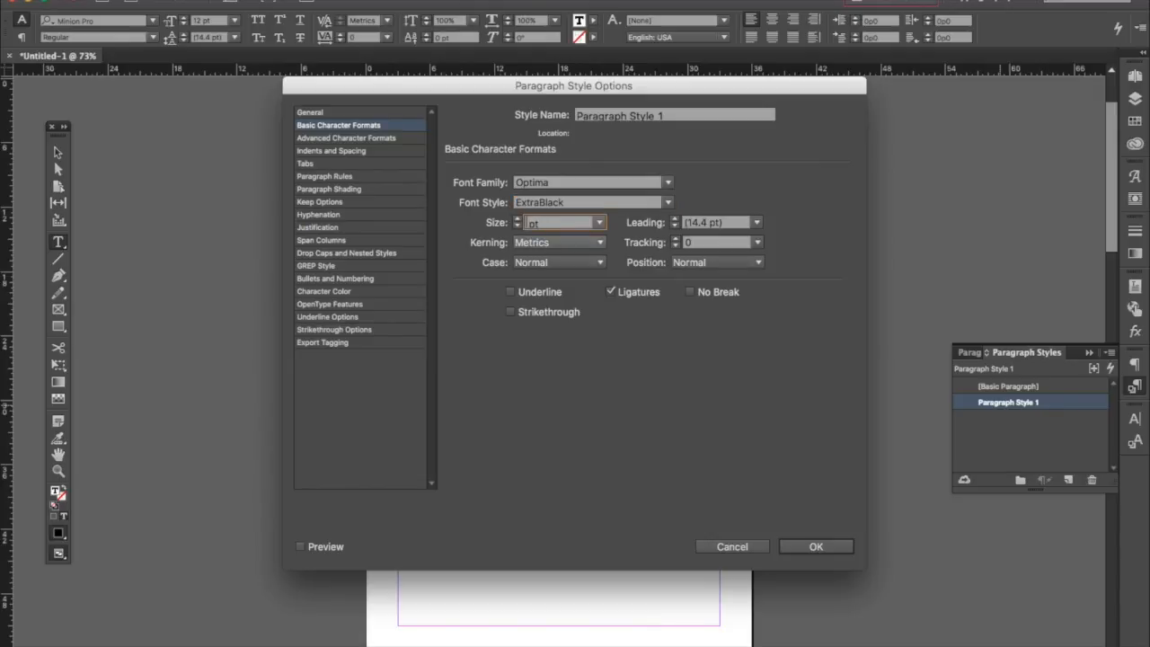
text(25)
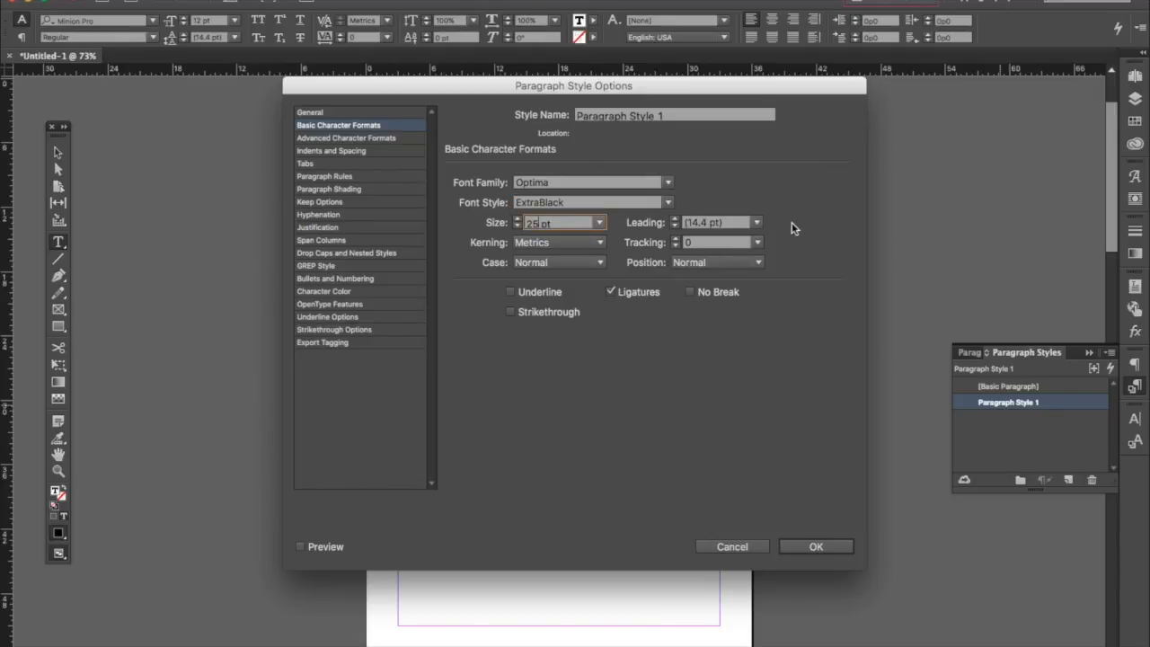
click(601, 242)
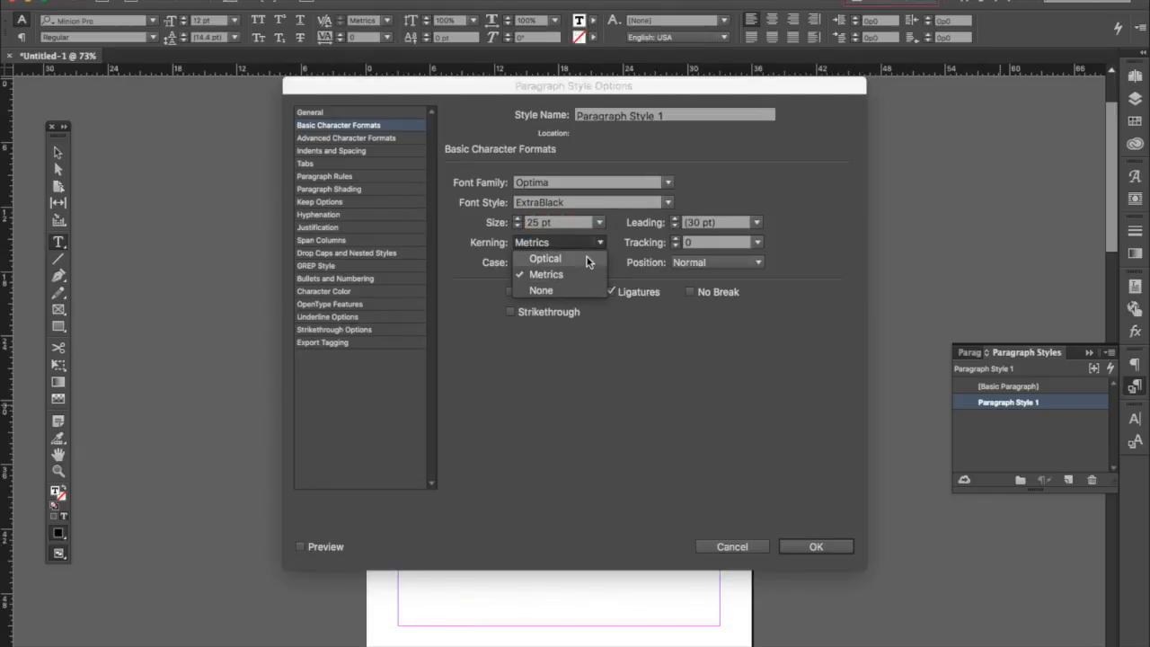
click(587, 260)
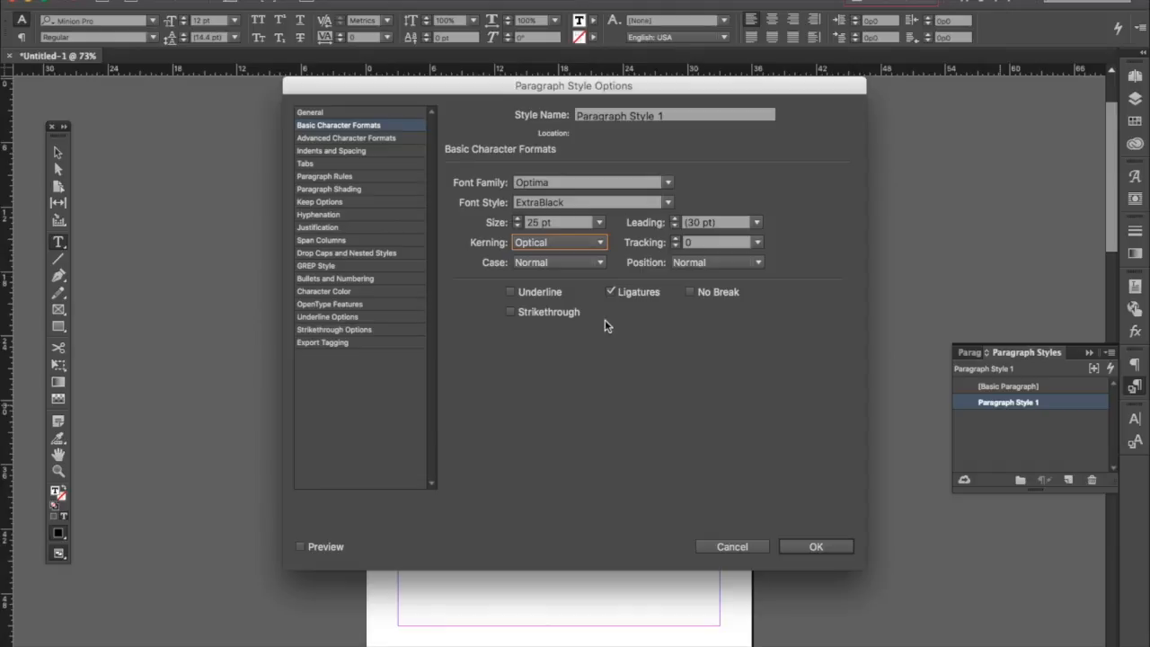
click(601, 262)
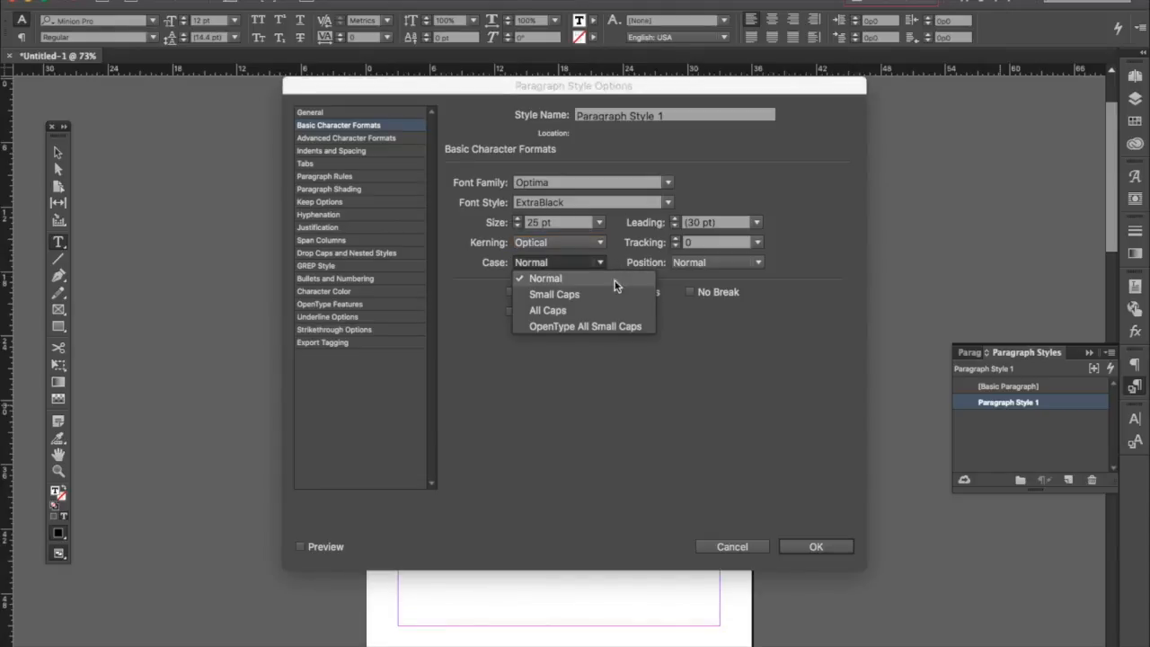
click(695, 349)
click(754, 262)
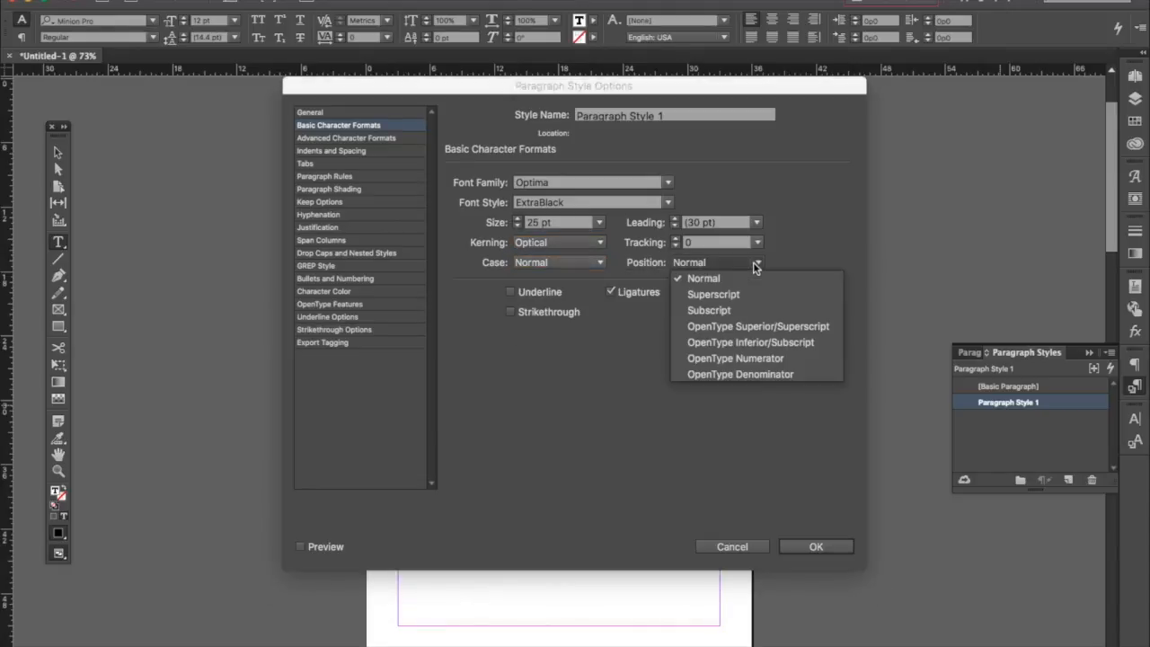
click(829, 219)
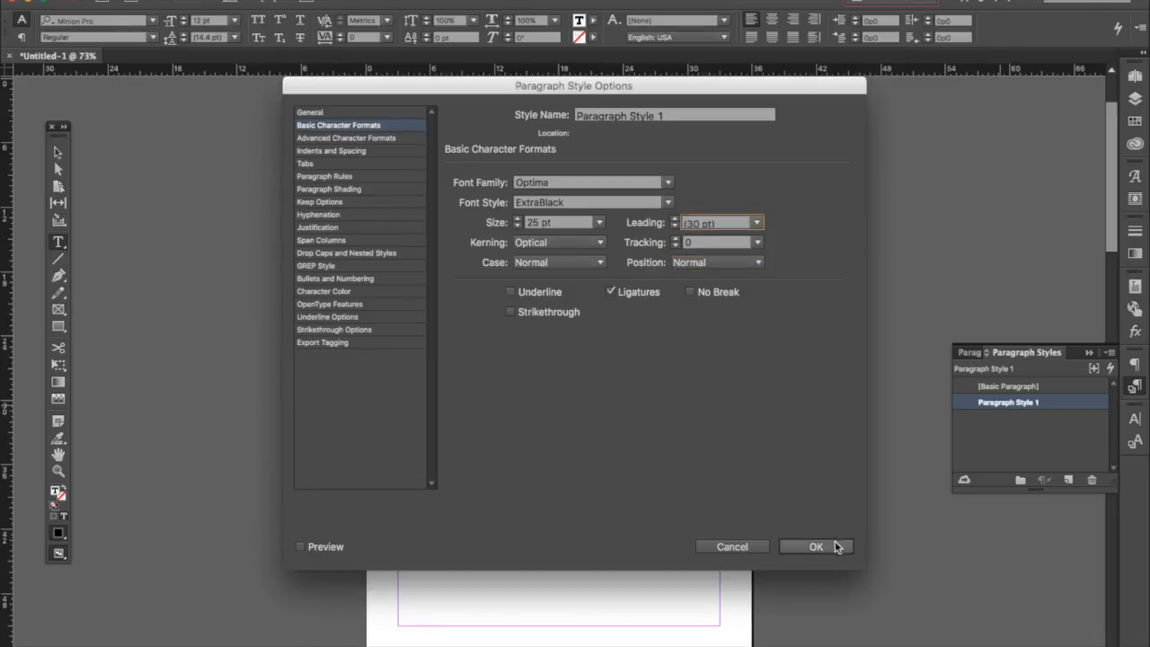
Step: Apply the paragraph style settings and enter "Title Goes Here" in the text frame
click(818, 545)
text(Title Goes Here)
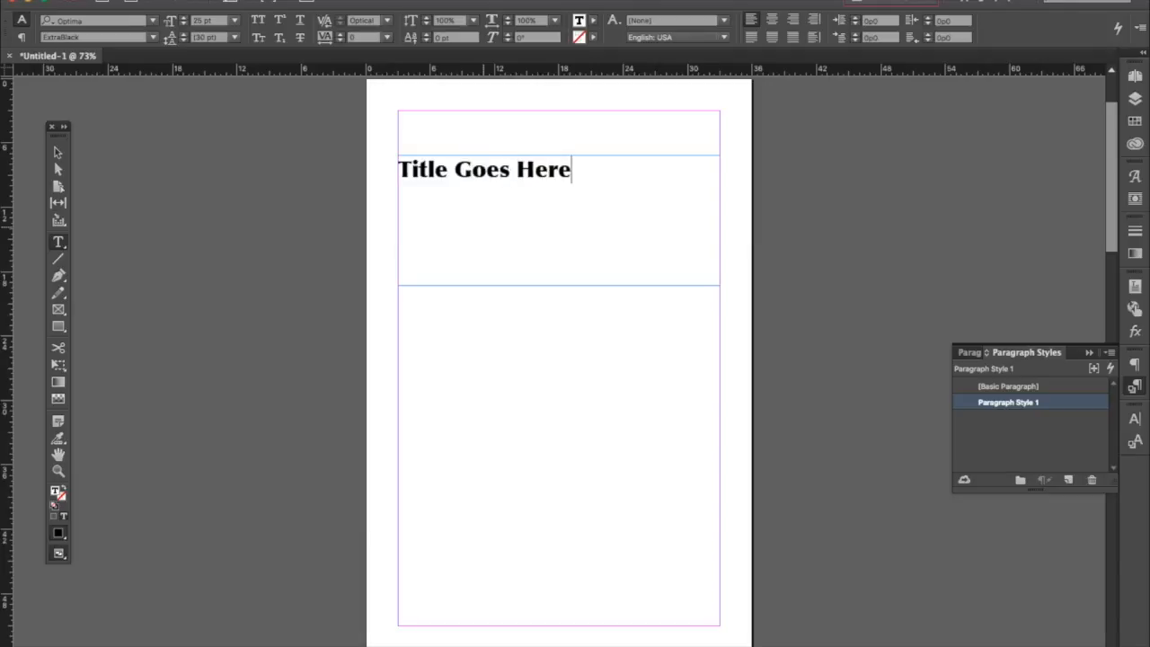
Step: Shorten the title's text frame so it ends just below the single line, and center the title text
click(57, 155)
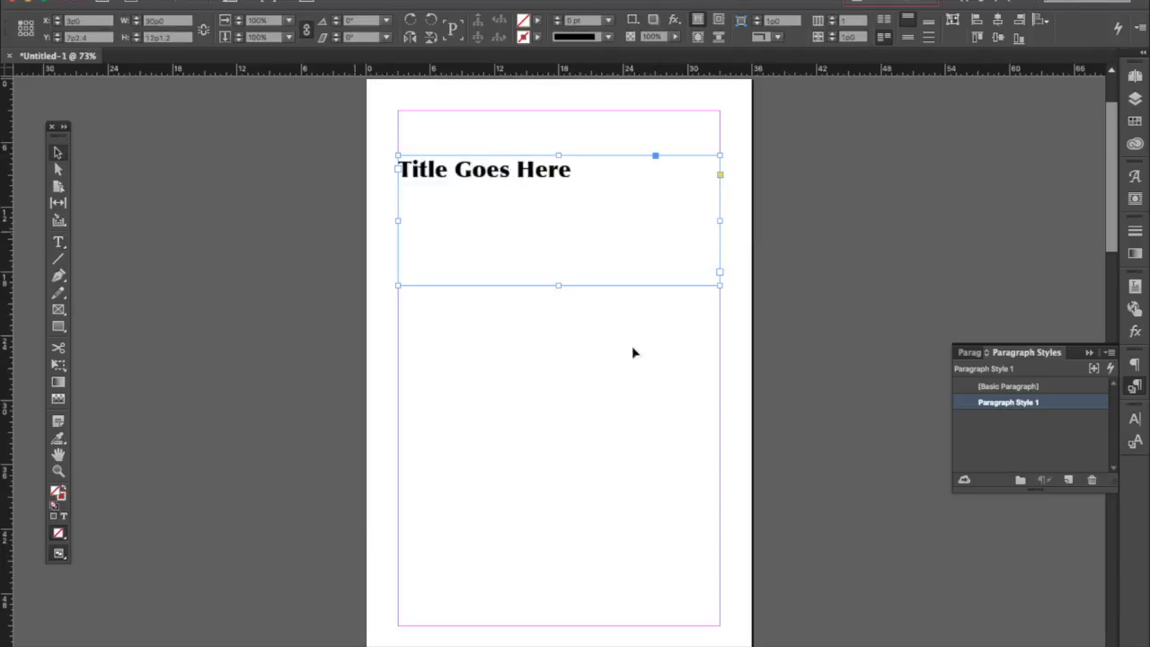
drag(558, 285, 385, 170)
double_click(593, 168)
click(779, 16)
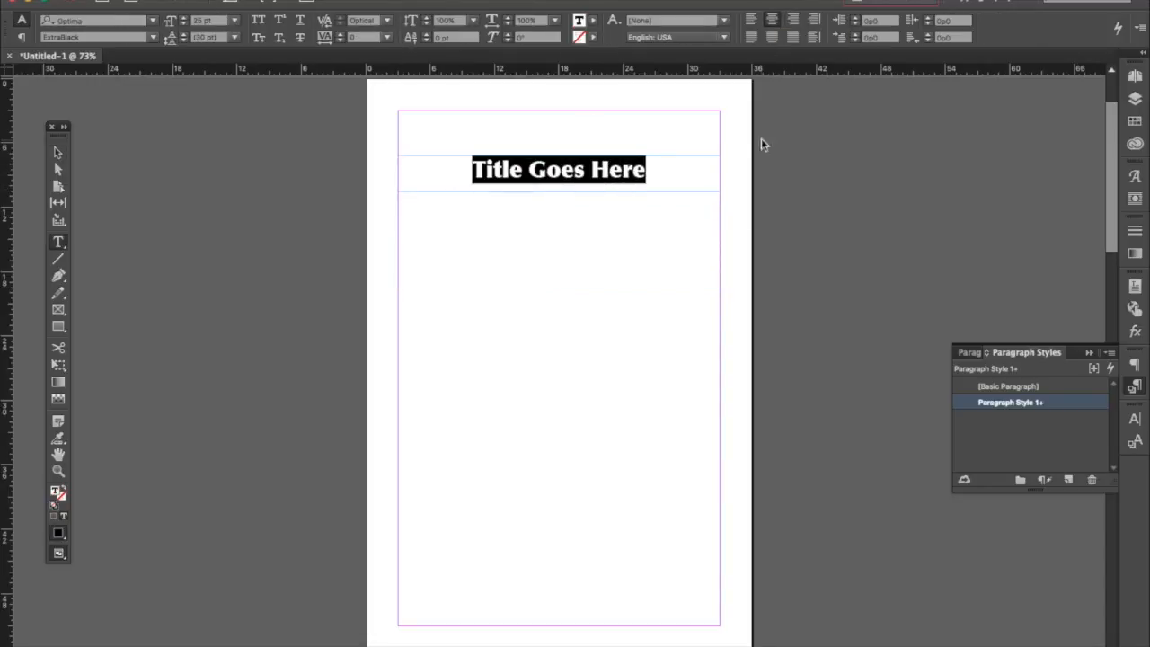
Step: Set the alignment in the title's paragraph style, Paragraph Style 1, to Center
double_click(1046, 409)
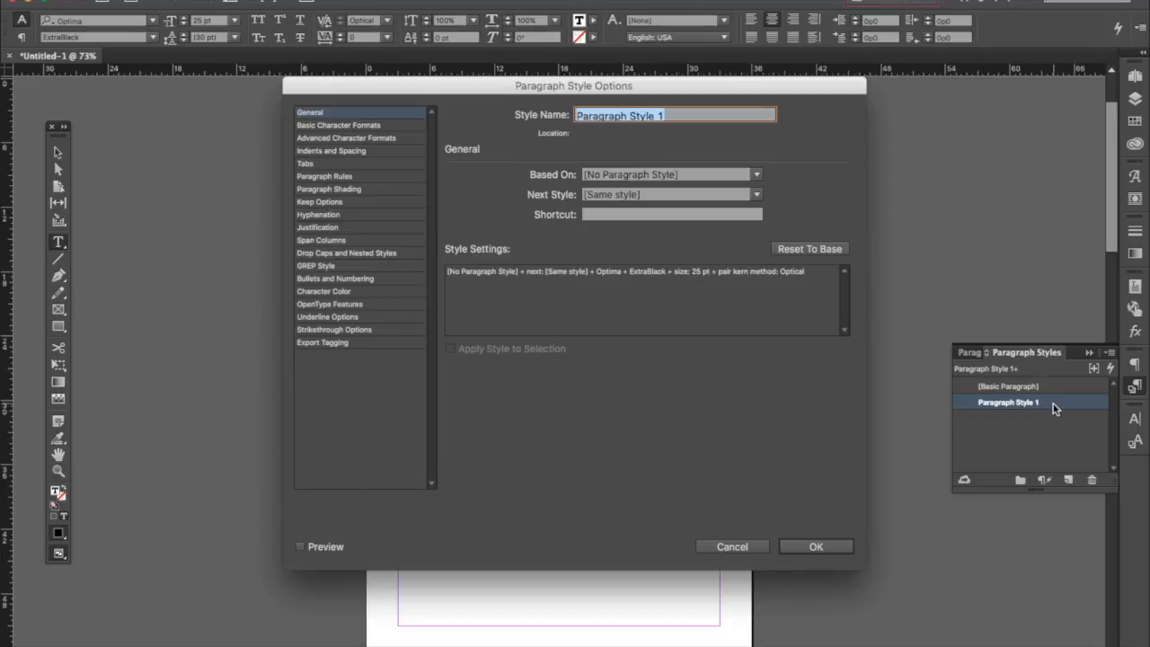
click(340, 138)
click(335, 150)
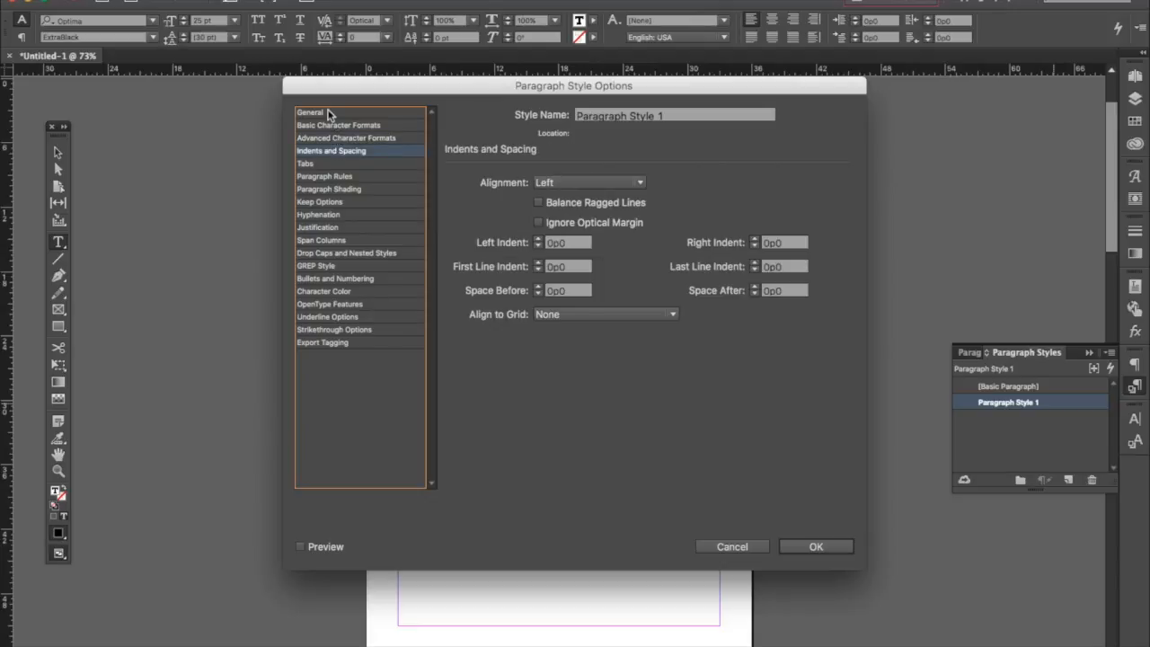
click(329, 113)
click(335, 125)
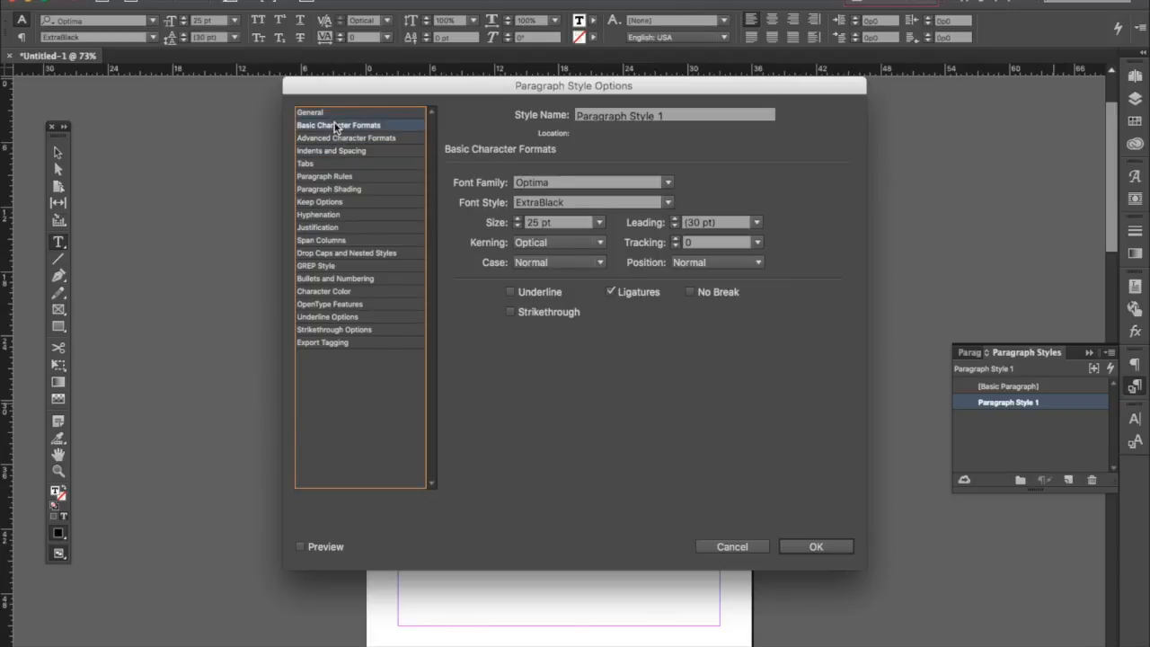
click(332, 150)
click(637, 184)
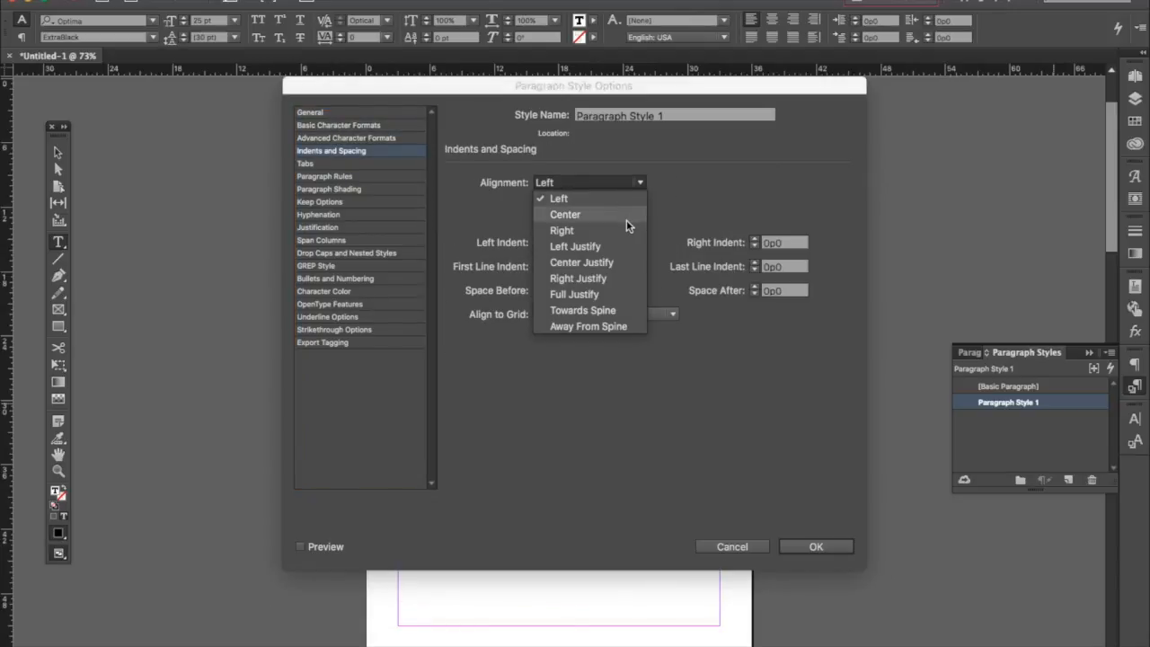
click(626, 216)
click(837, 553)
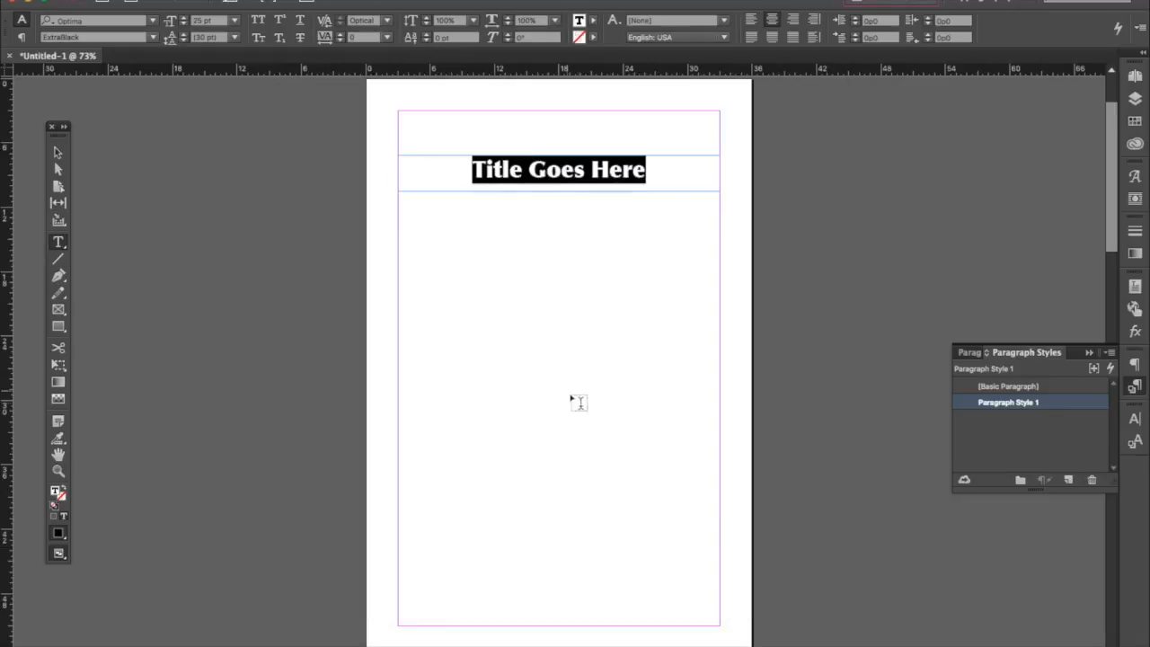
Step: Draw a text frame filling the margin area of the left page on the next spread
click(587, 369)
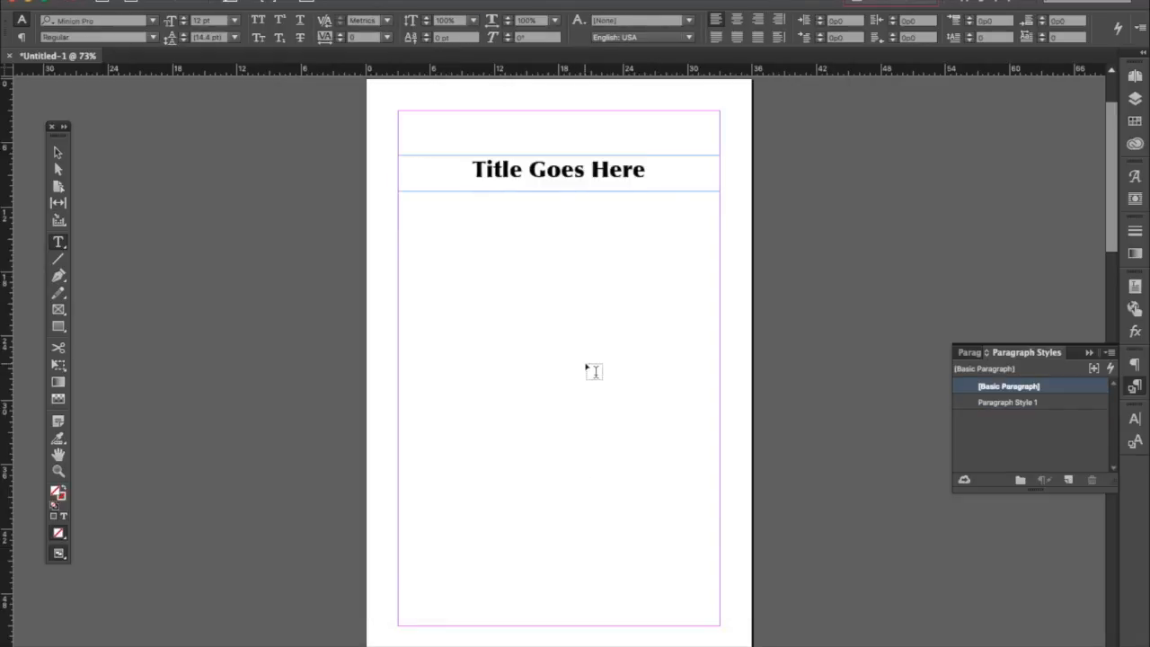
scroll(593, 371, down, 5)
drag(297, 116, 619, 631)
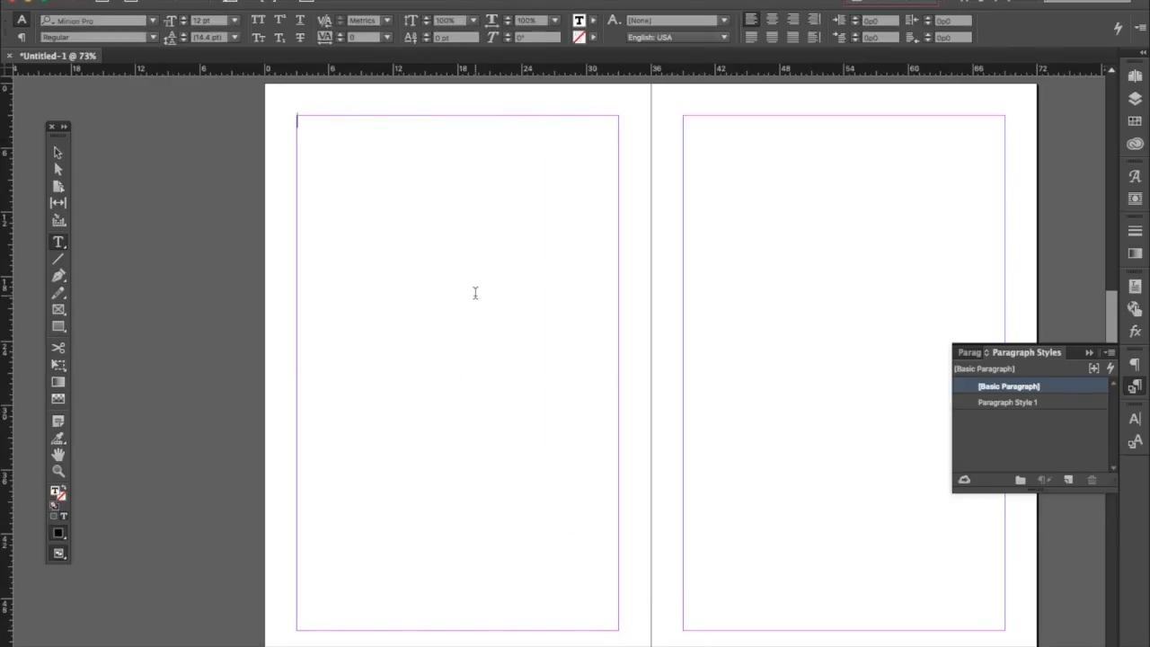
Step: Create a new paragraph style for the body text and name it "Paragraph Style"
click(1069, 480)
double_click(1032, 402)
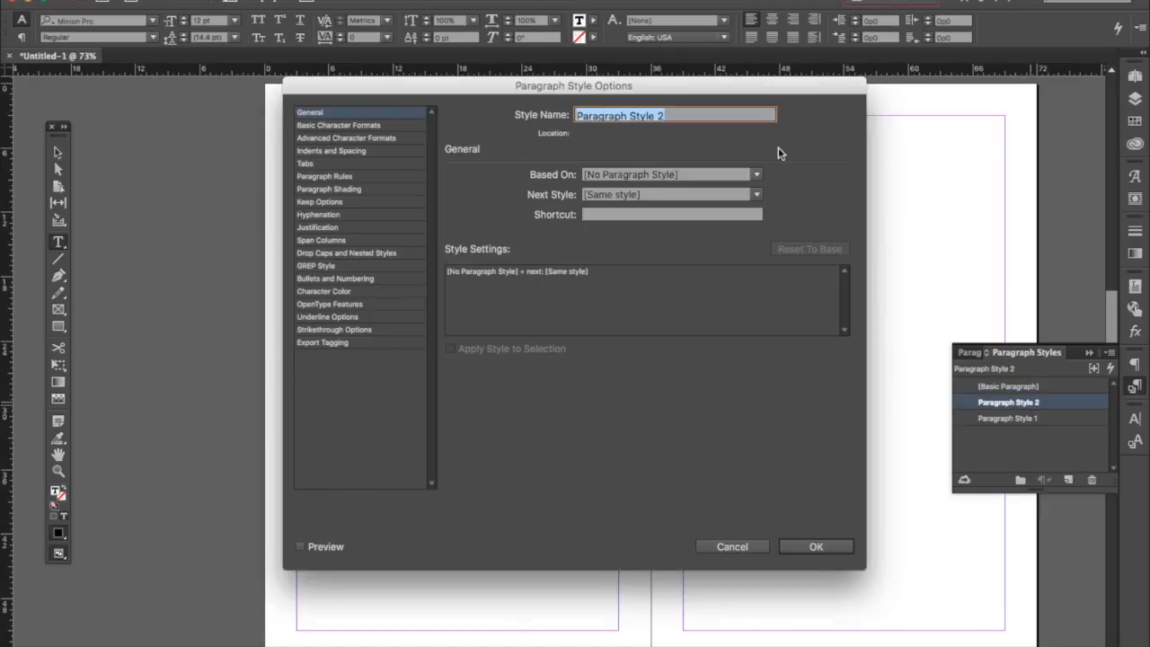
key(Right)
key(BackSpace)
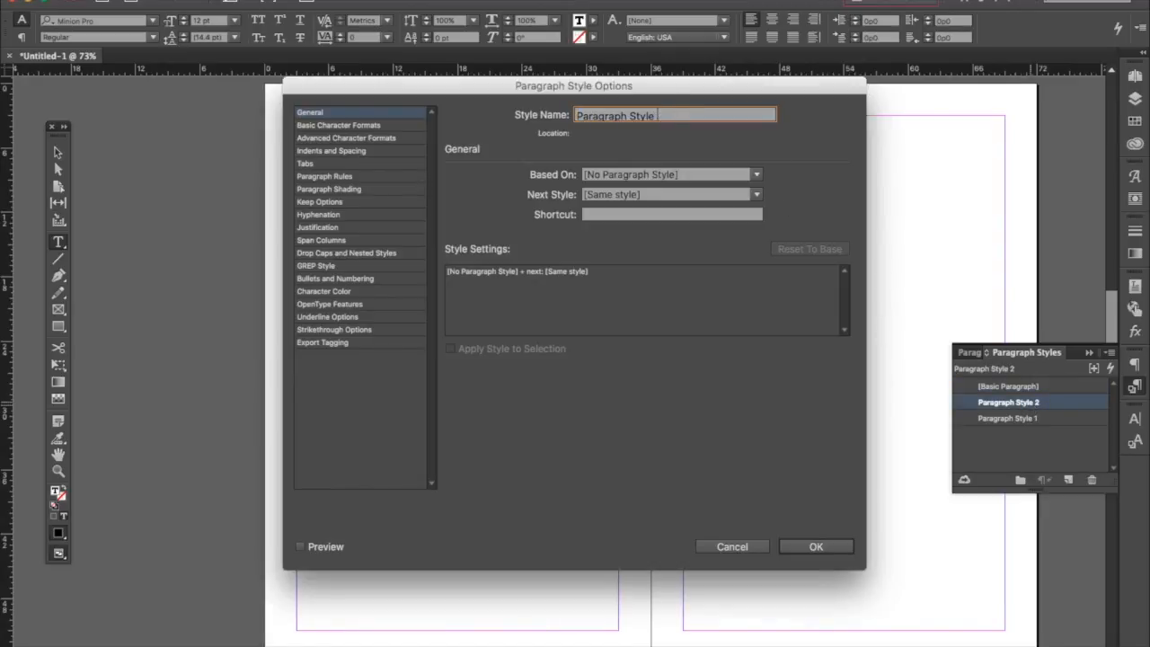
key(Return)
Step: Rename the title's style, Paragraph Style 1, as "Title"
click(1006, 419)
click(1000, 419)
click(1045, 418)
key(BackSpace)
key(BackSpace)
key(BackSpace)
key(BackSpace)
key(BackSpace)
key(BackSpace)
key(BackSpace)
key(BackSpace)
key(BackSpace)
key(BackSpace)
key(BackSpace)
key(BackSpace)
key(BackSpace)
key(BackSpace)
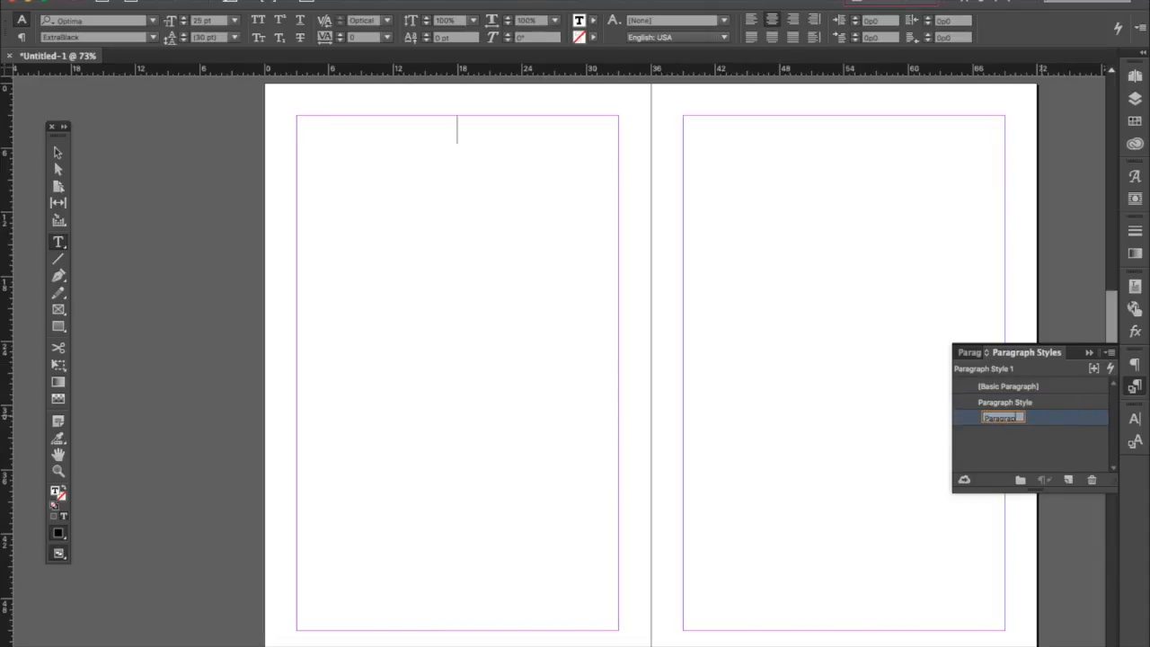
text(Title)
key(Return)
Step: Set the font family of the style named Paragraph Style to Georgia
double_click(1005, 401)
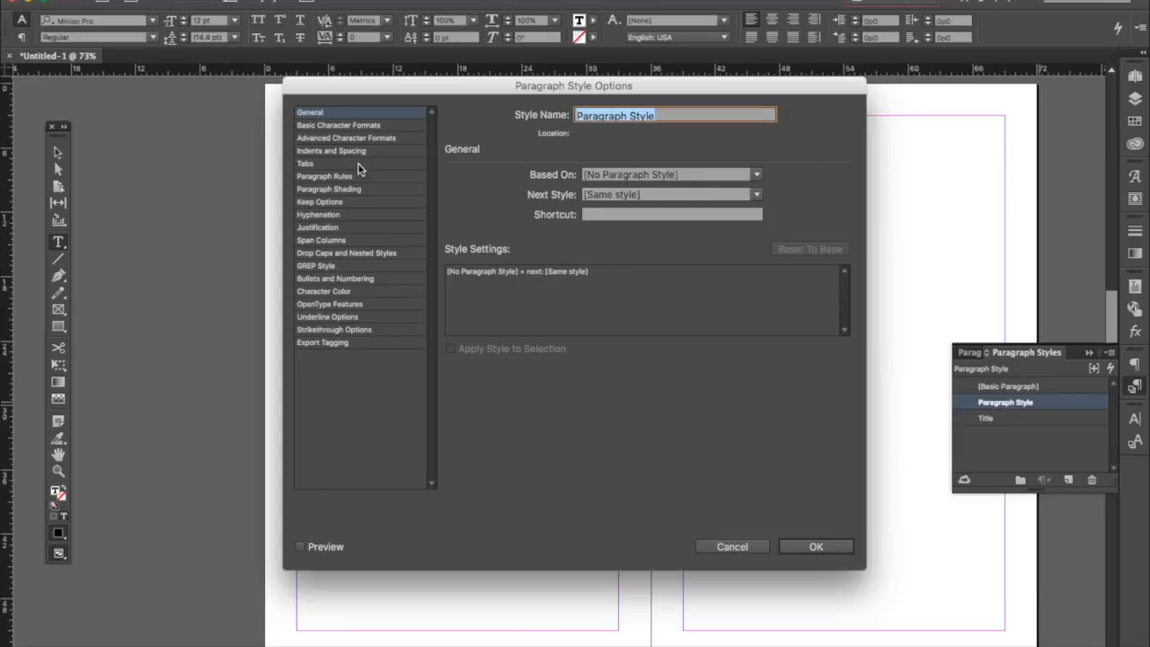
click(661, 177)
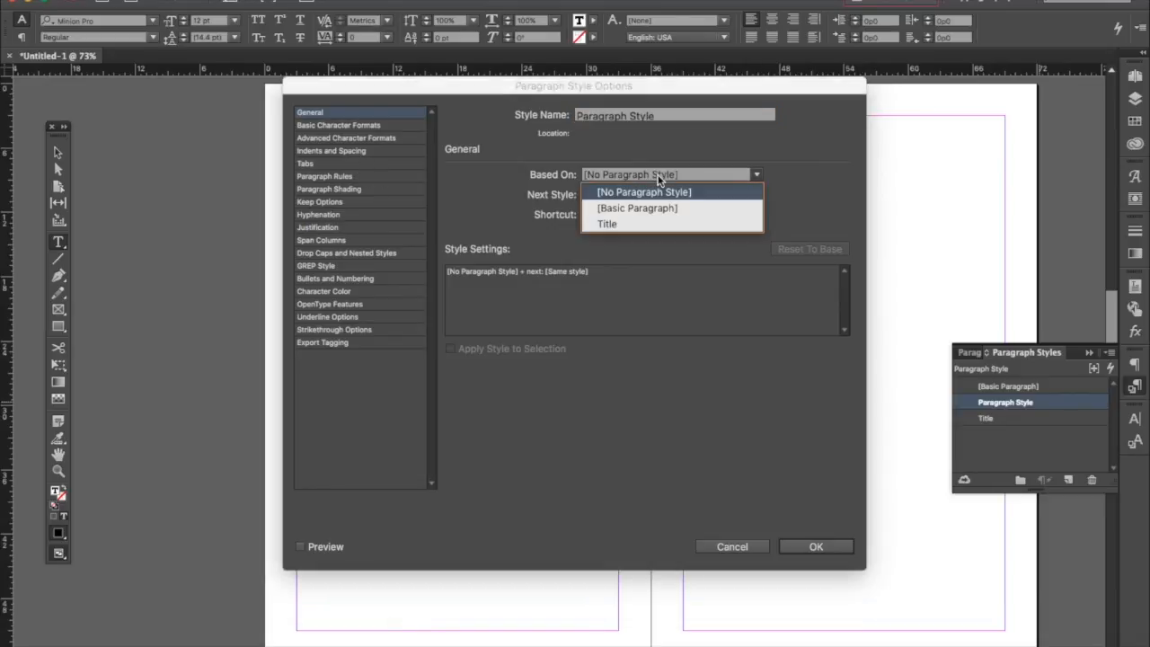
click(804, 180)
click(358, 126)
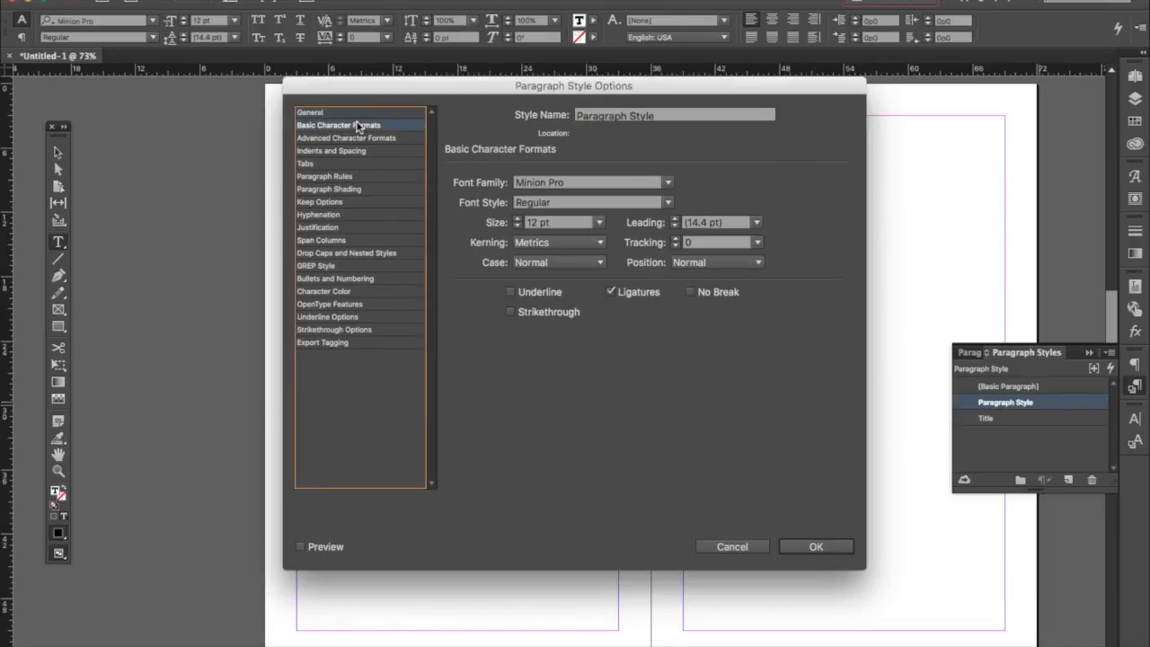
click(666, 184)
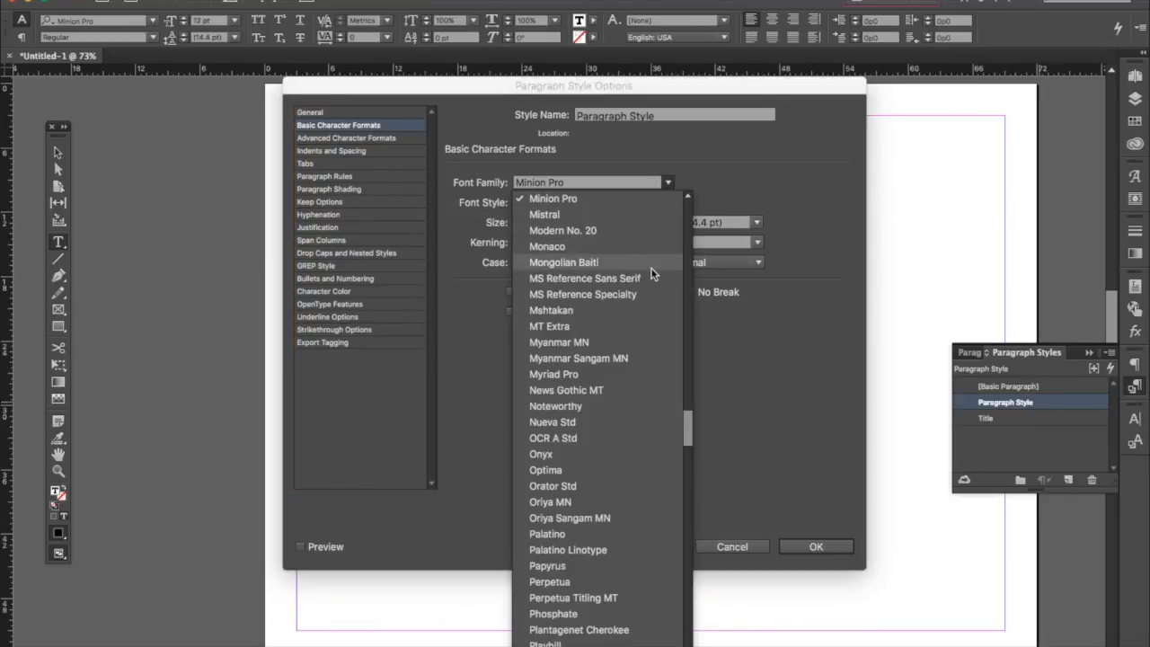
scroll(629, 449, up, 10)
click(576, 270)
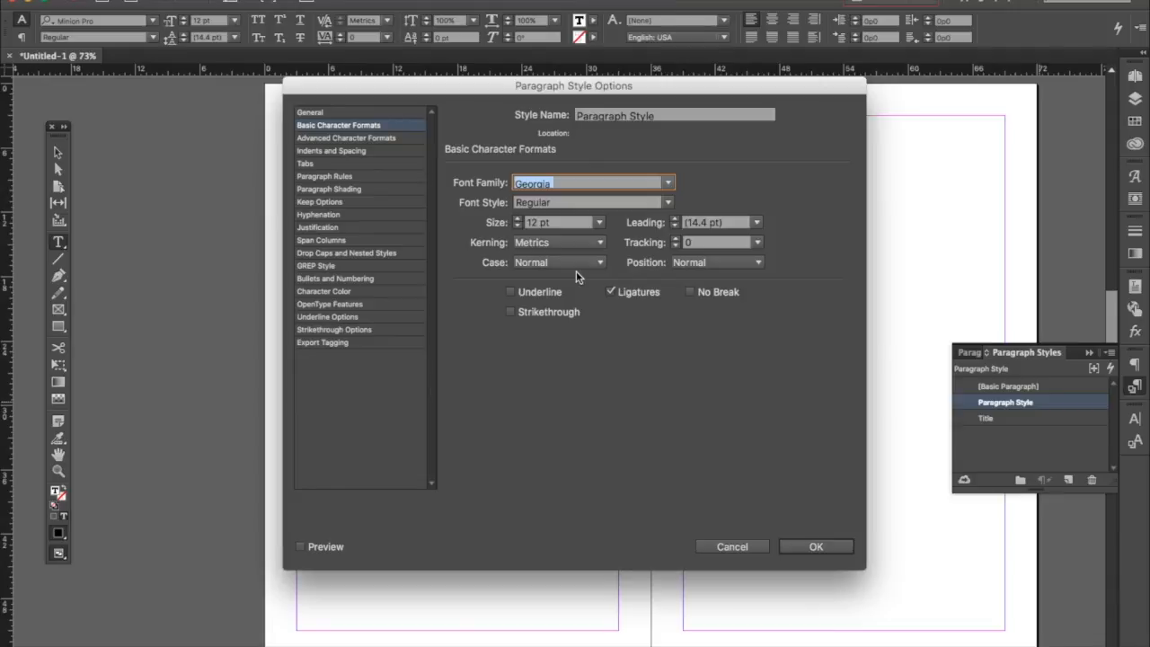
Step: Set the body style's font size to 14 pt and its kerning to Optical, keeping the position Normal
click(518, 219)
click(565, 243)
click(579, 259)
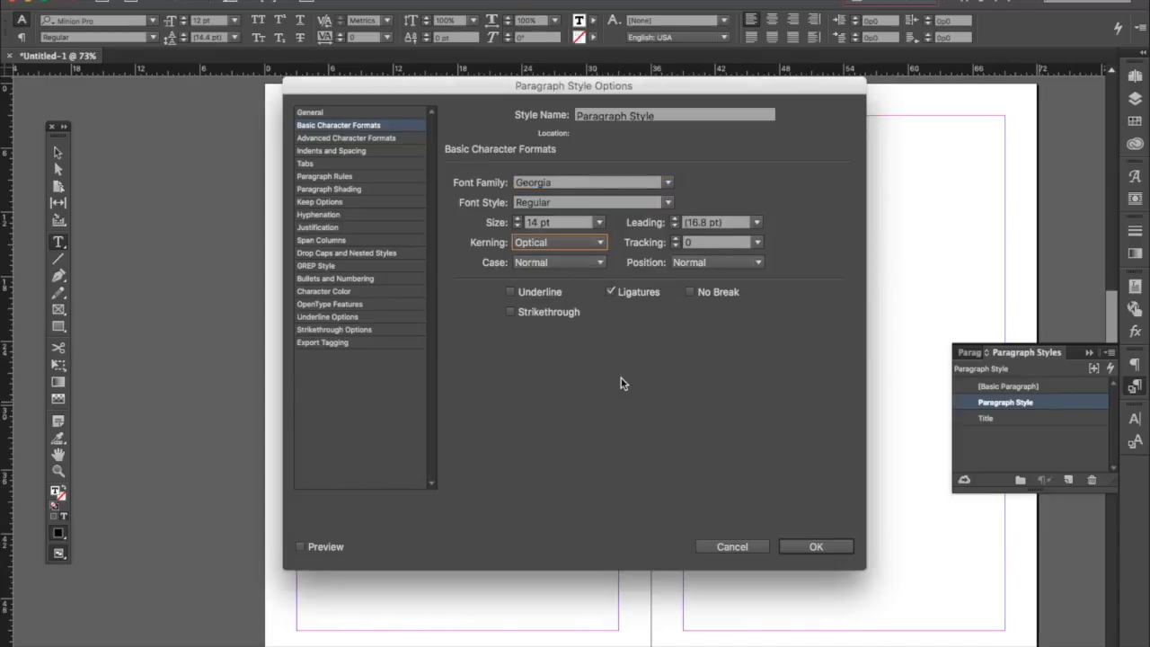
click(754, 263)
click(774, 266)
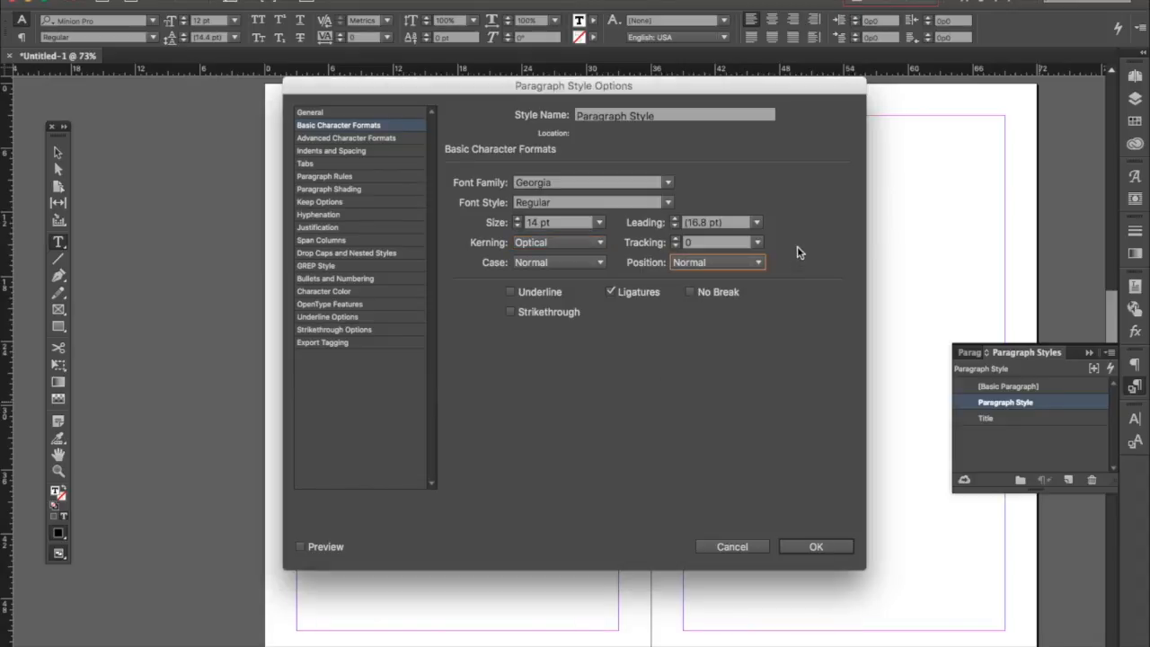
Step: Give the body style a right indent of about 5p8 using its tab ruler
click(352, 151)
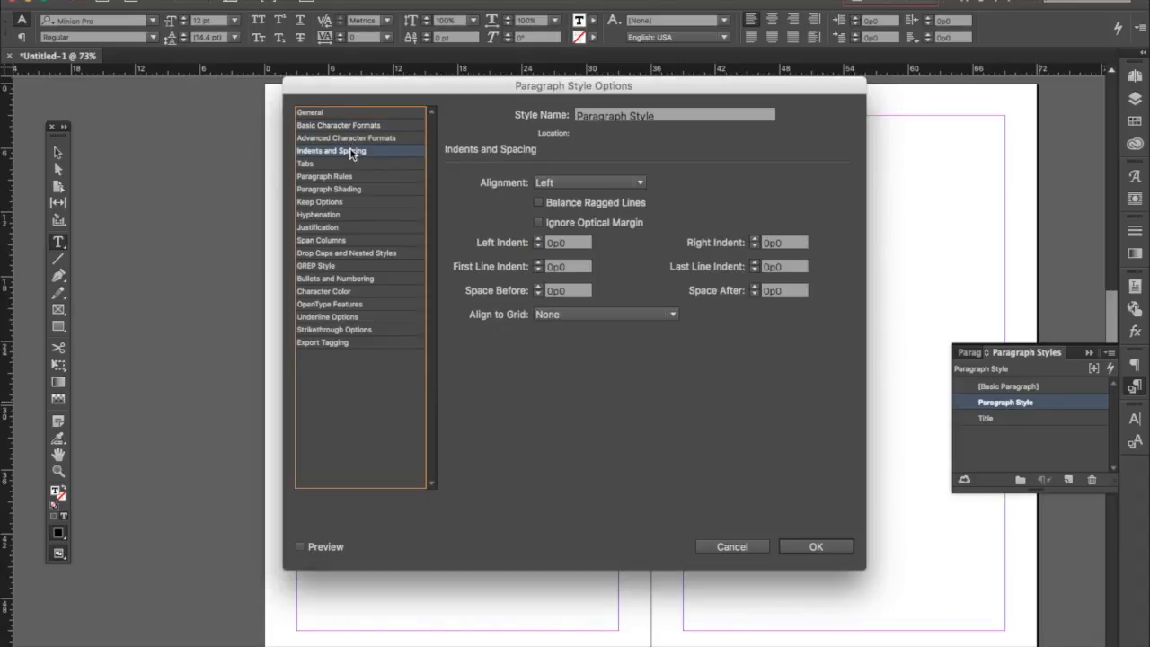
click(538, 270)
click(359, 164)
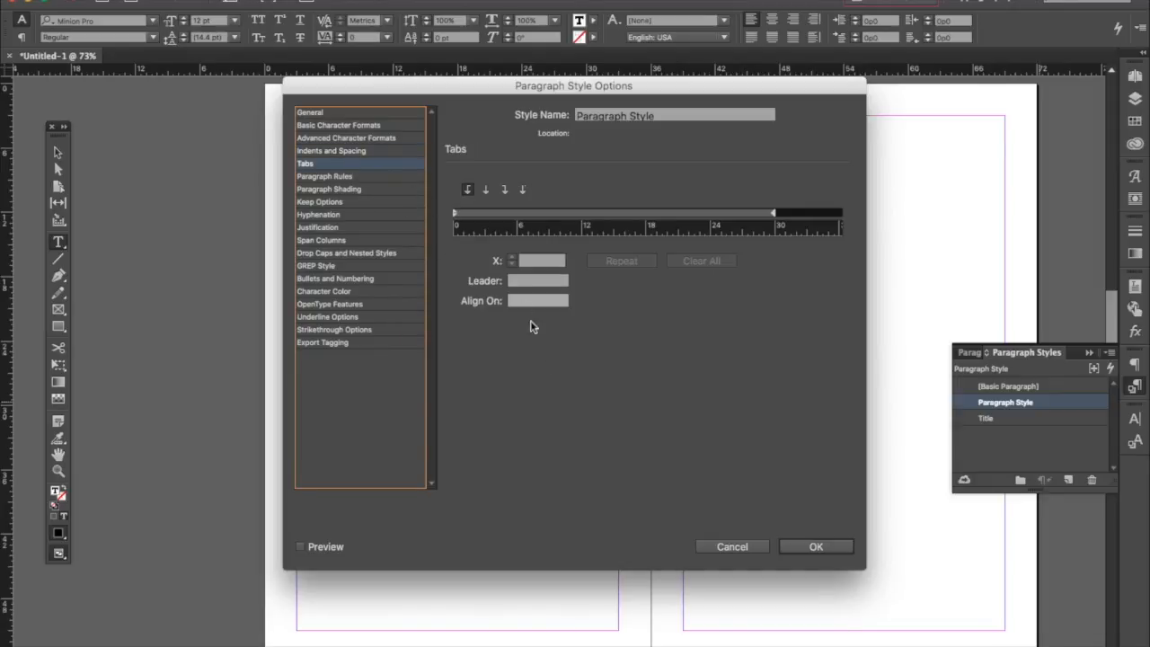
drag(772, 218, 712, 219)
Step: Check the body style's hyphenation and drop cap options, and apply the paragraph style settings
click(321, 214)
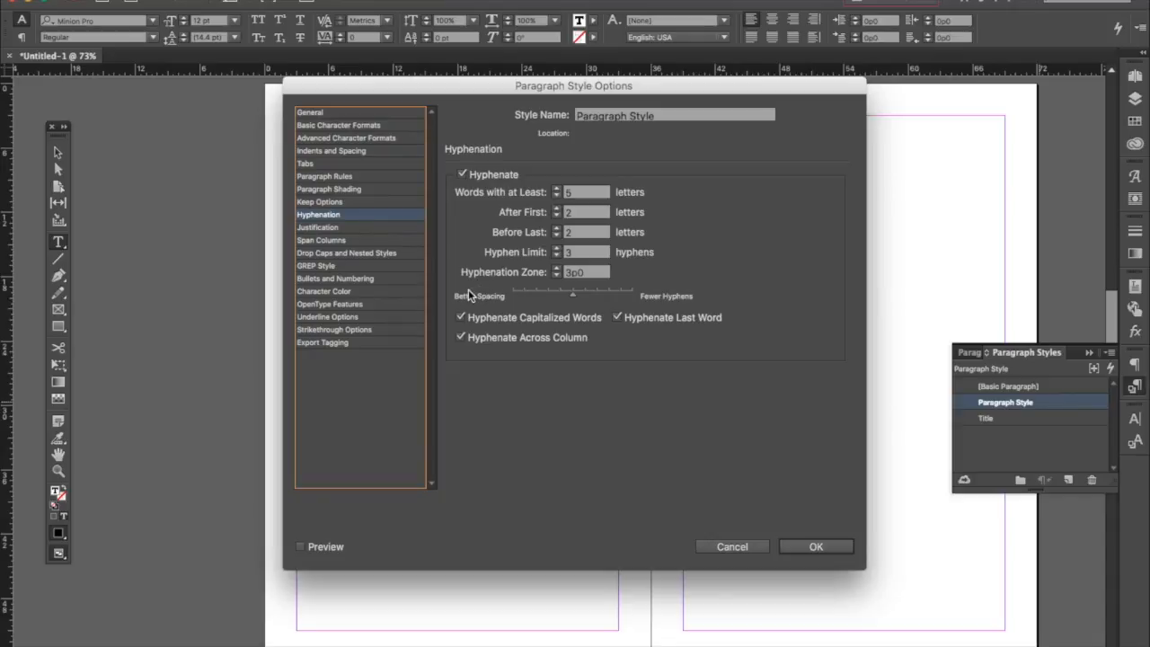
click(377, 253)
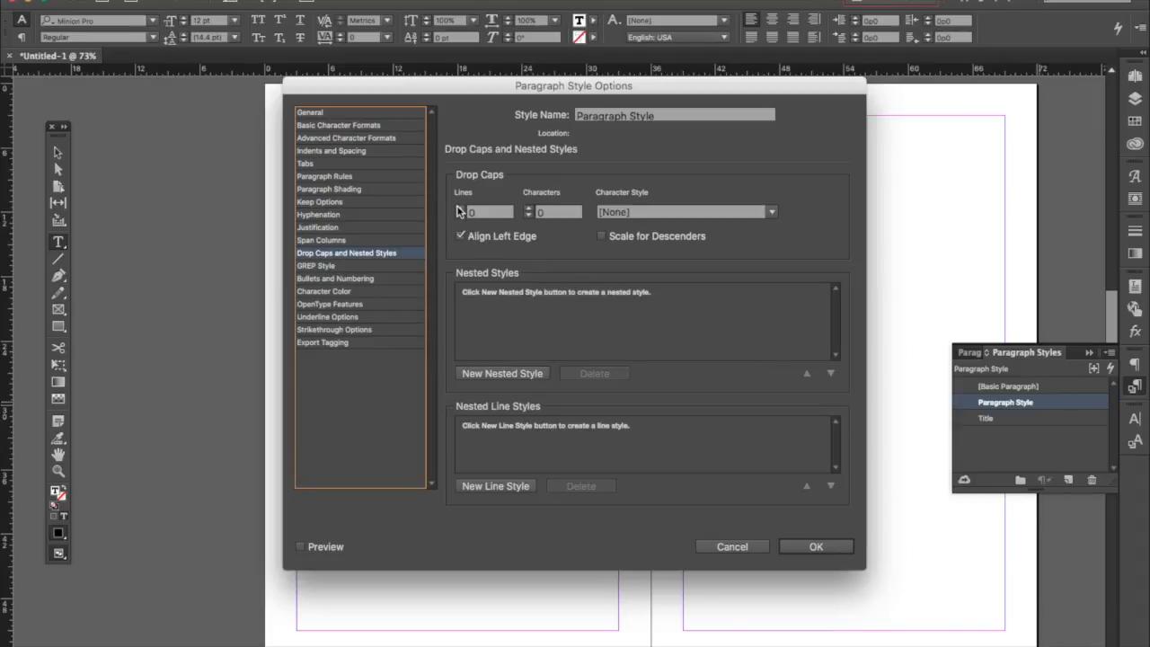
click(620, 210)
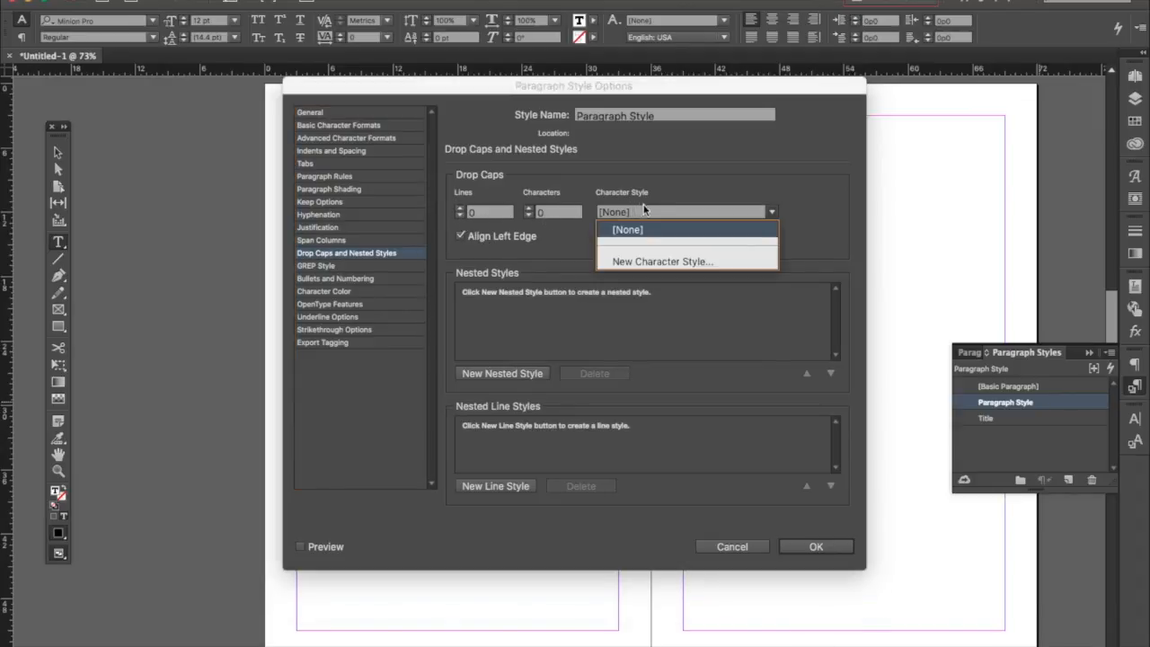
click(656, 261)
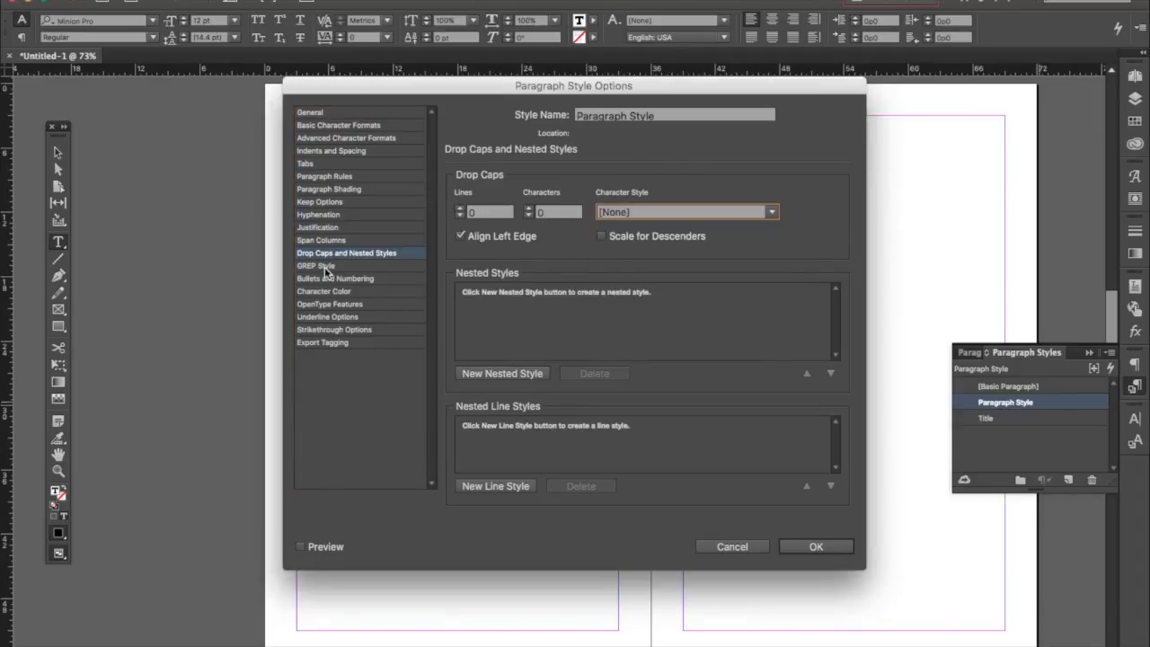
click(827, 545)
Step: Enter "This is a paragraph. The body of your text can go here." in the new text frame
click(383, 150)
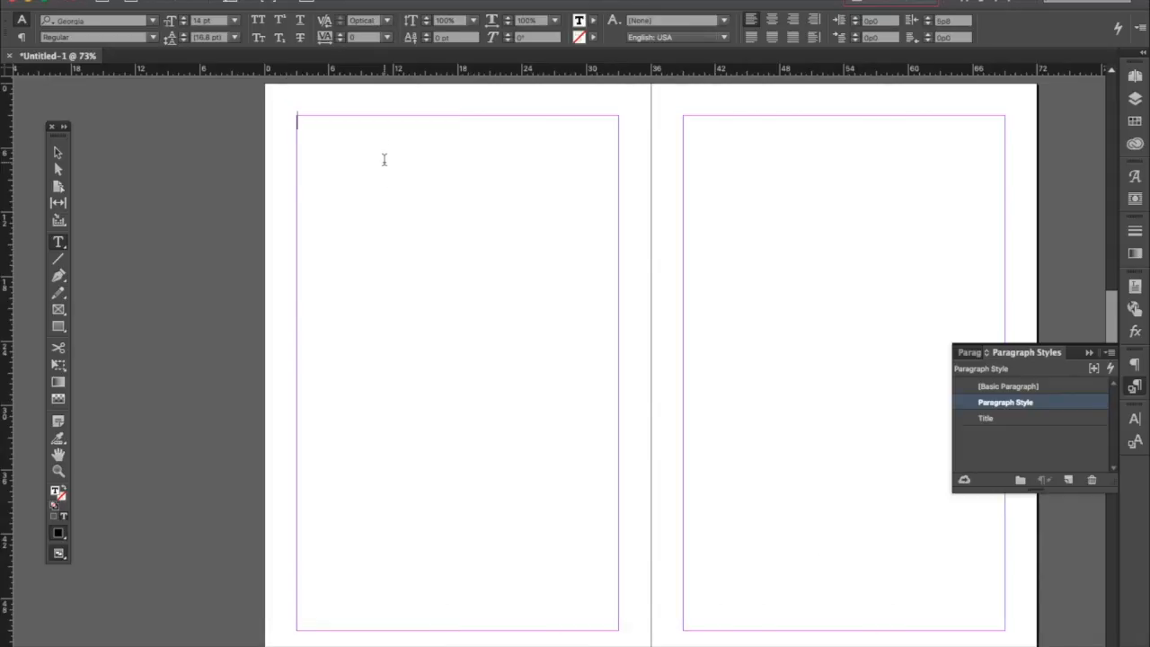
text(This is a paragraph)
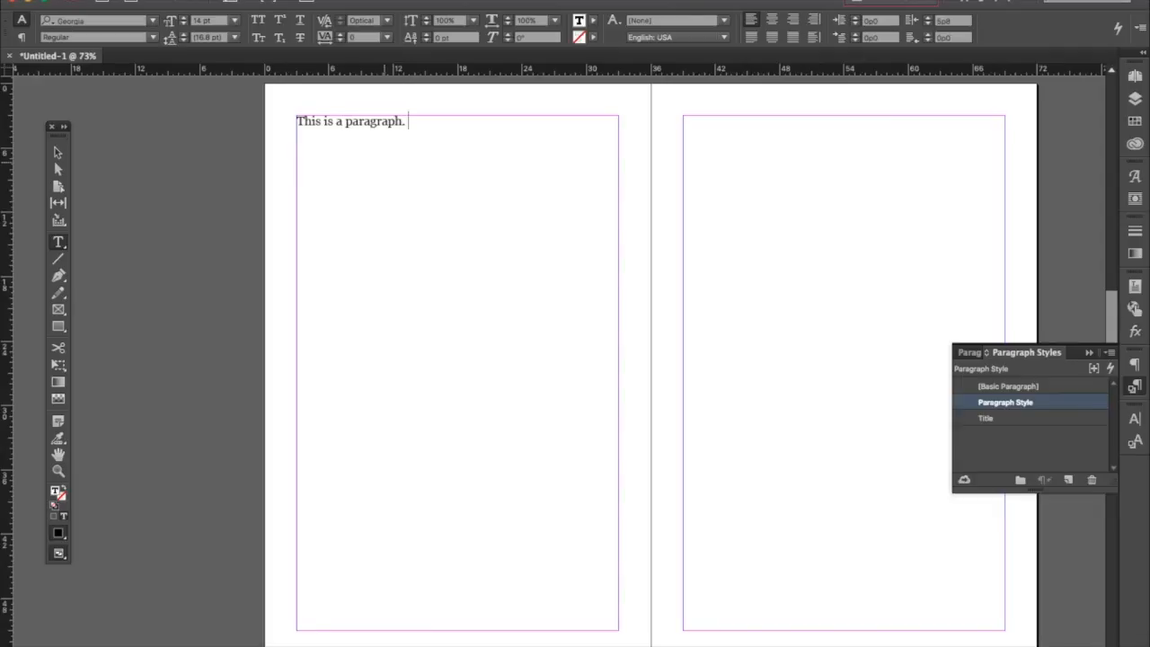
text(. The body of your text can go here.)
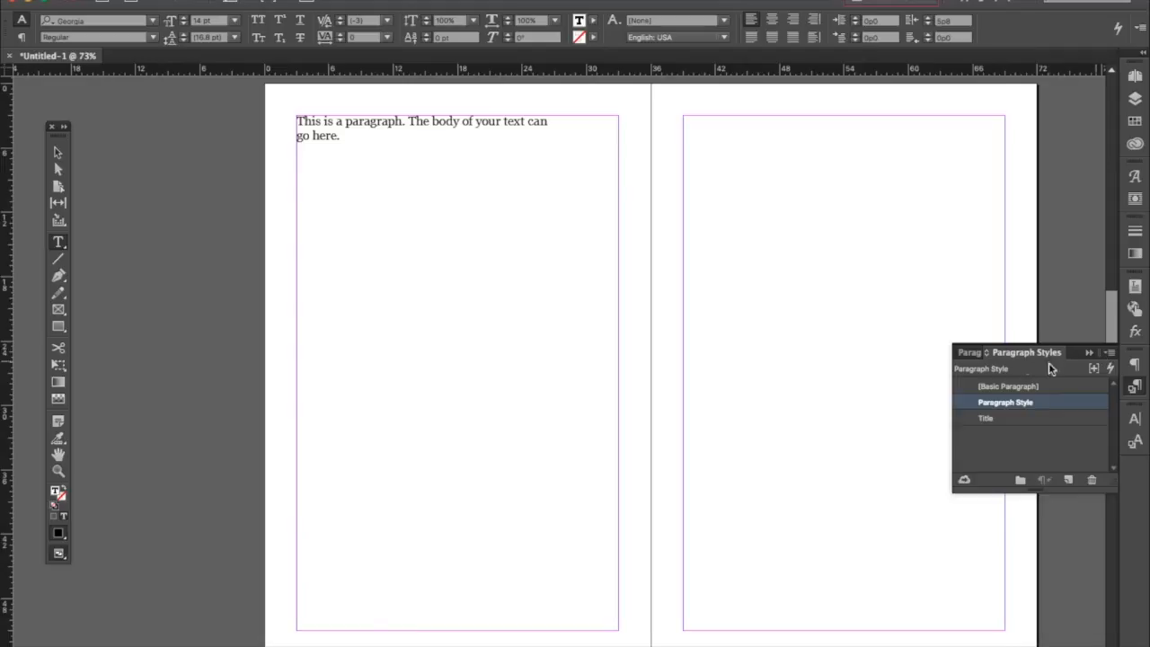
Step: Set a drop cap for the body paragraph spanning 3 lines and 1 character
click(961, 354)
click(1111, 353)
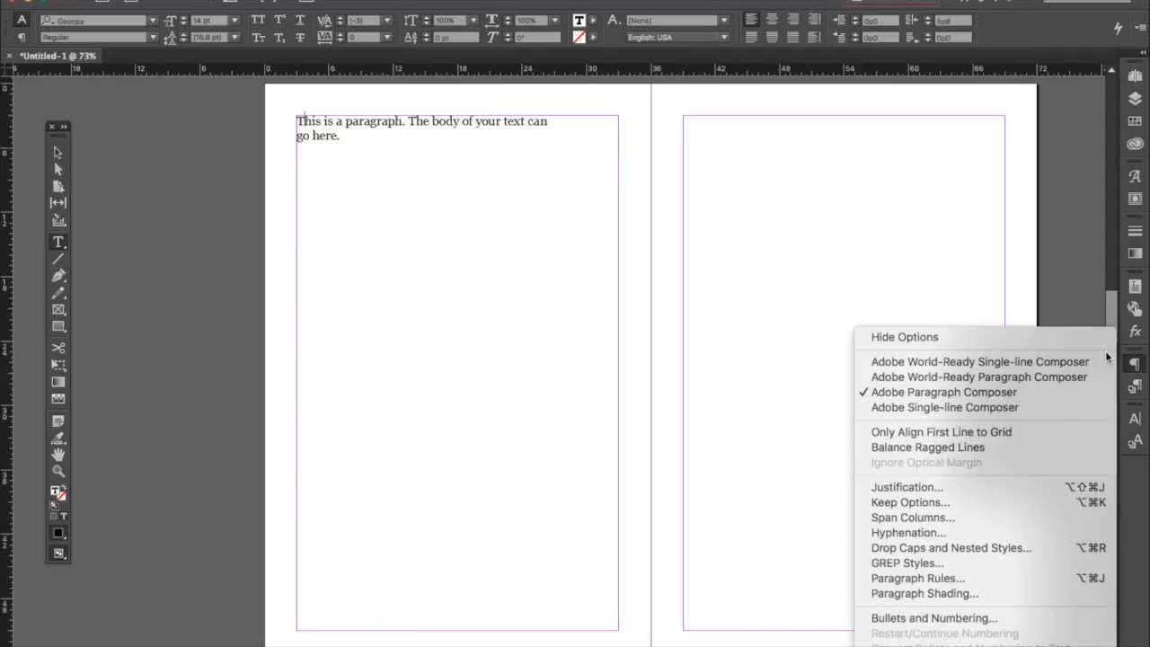
click(1012, 550)
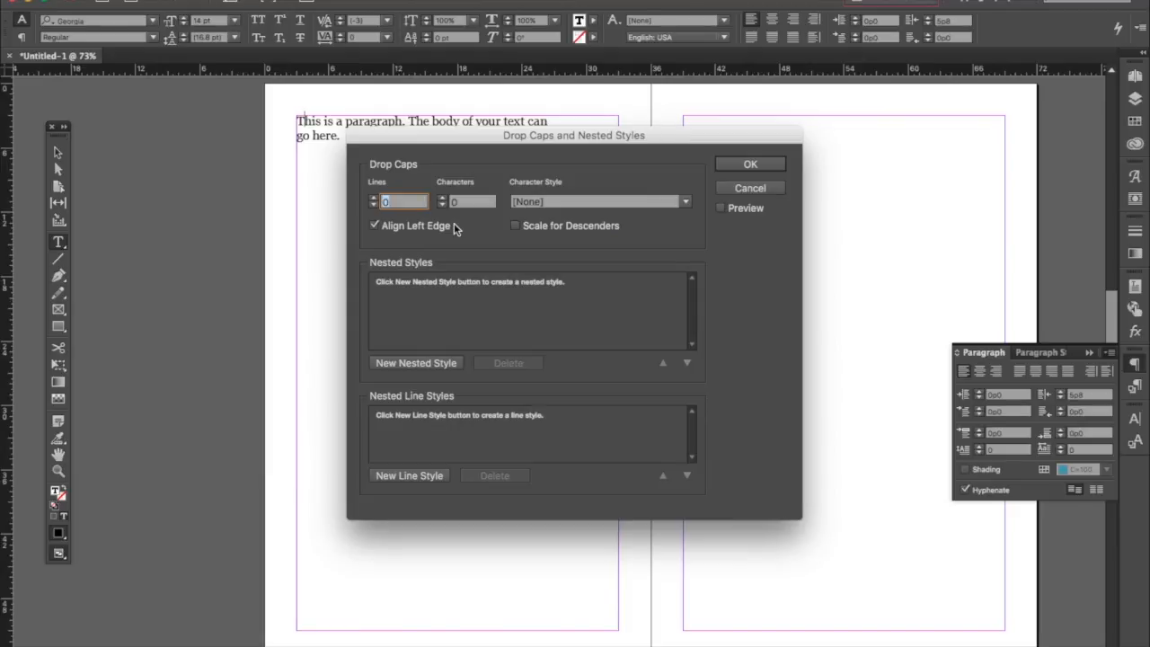
text(3)
key(Tab)
text(1)
Step: Start a new character style for the drop cap with the font Calluna Regular
click(584, 201)
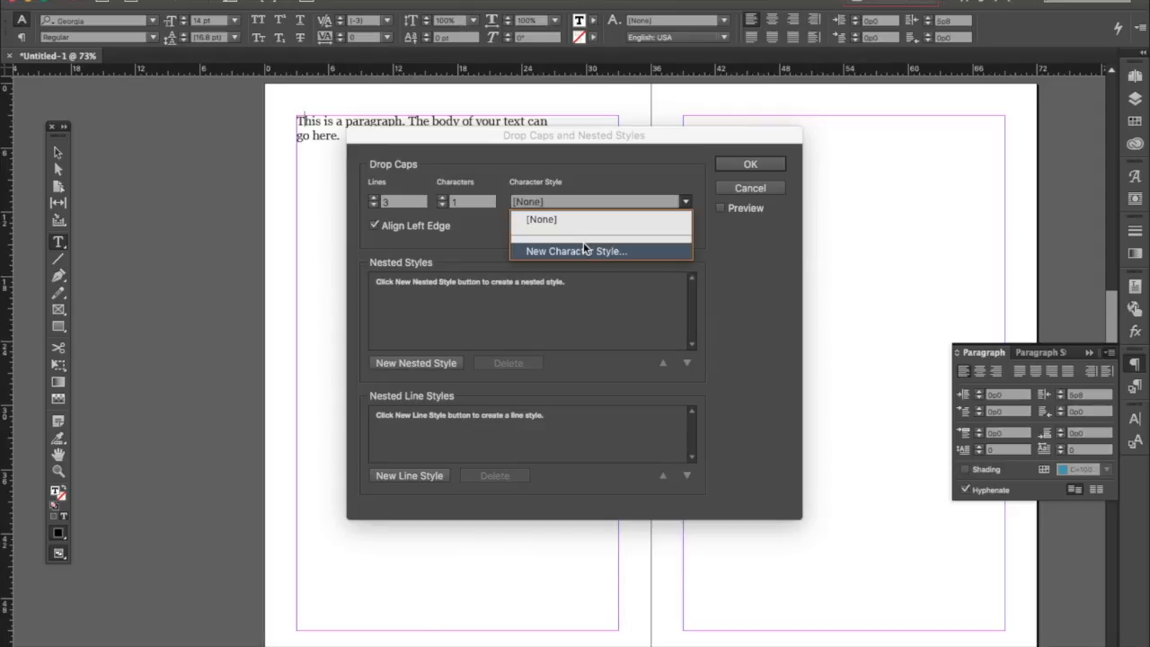
click(583, 244)
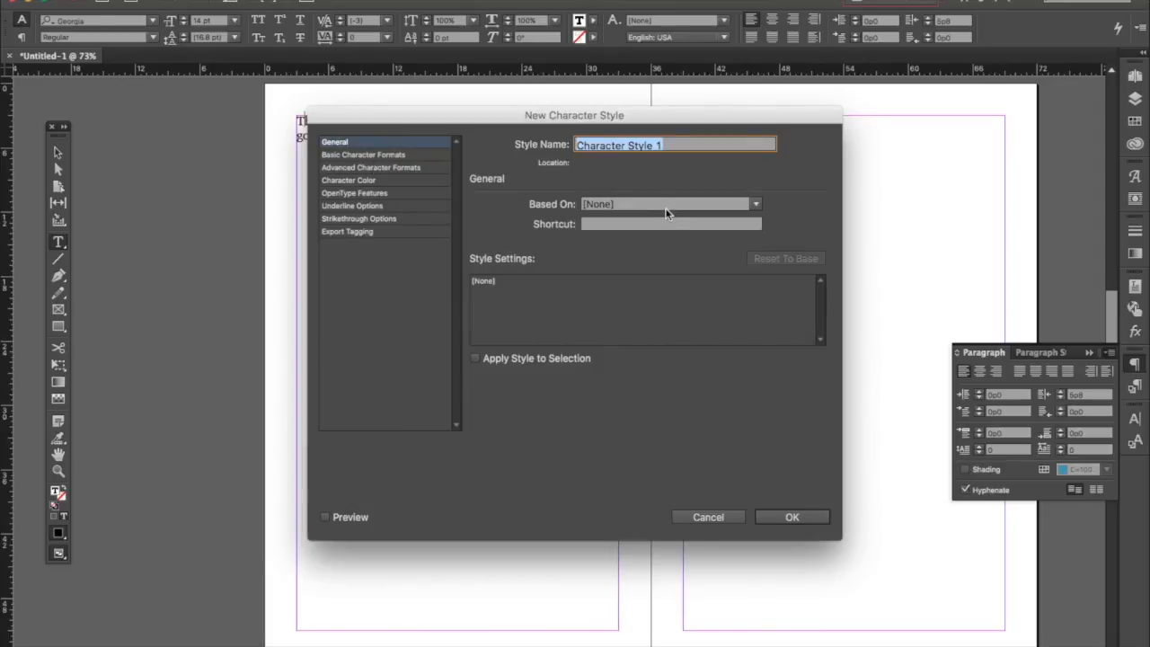
click(358, 157)
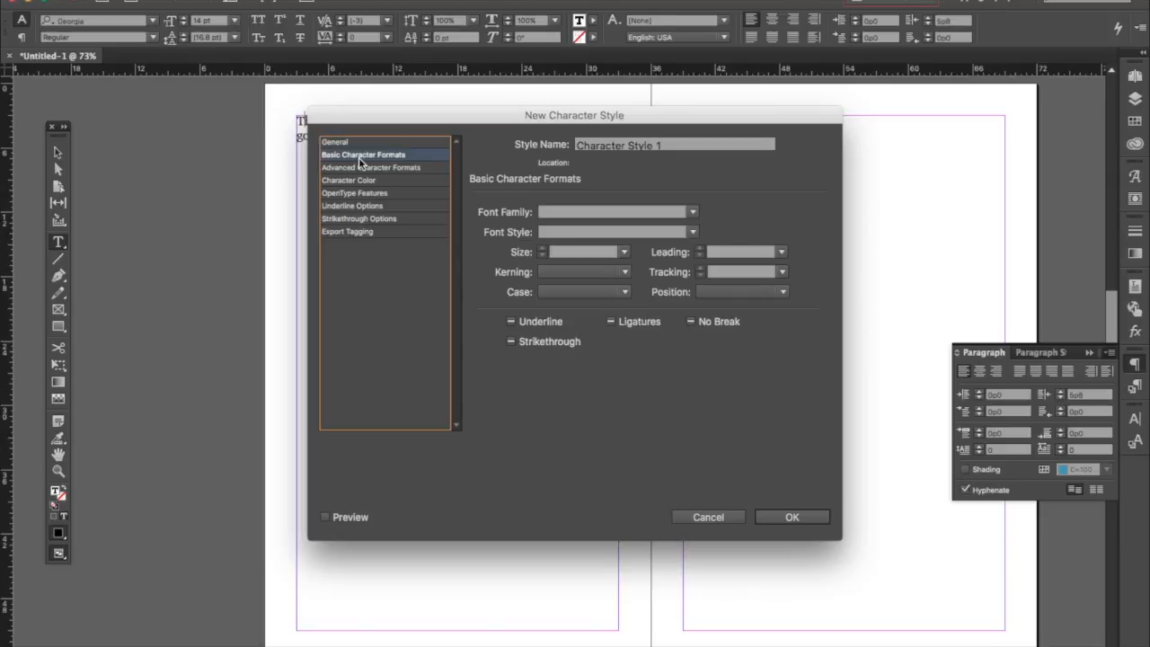
click(693, 212)
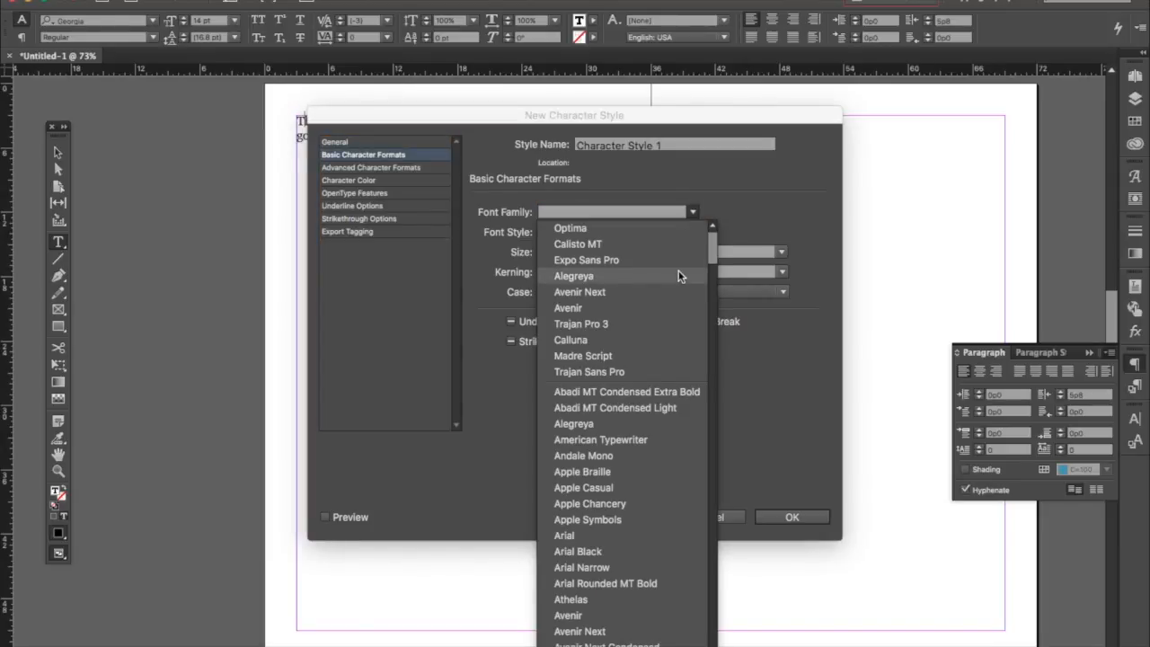
click(675, 342)
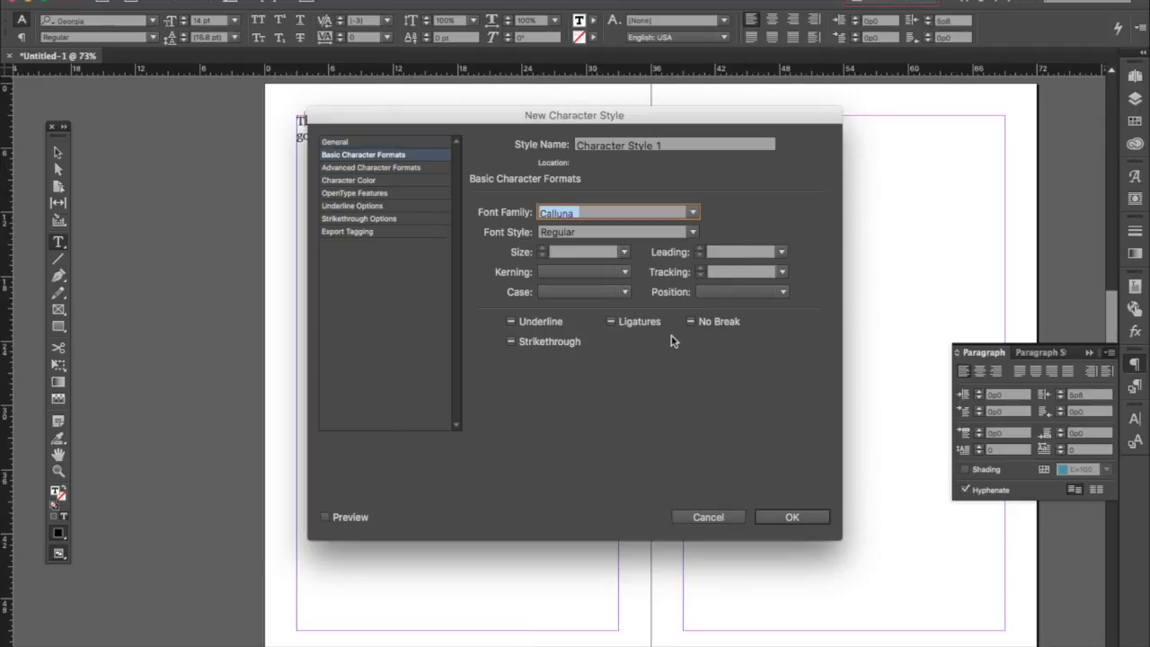
click(696, 232)
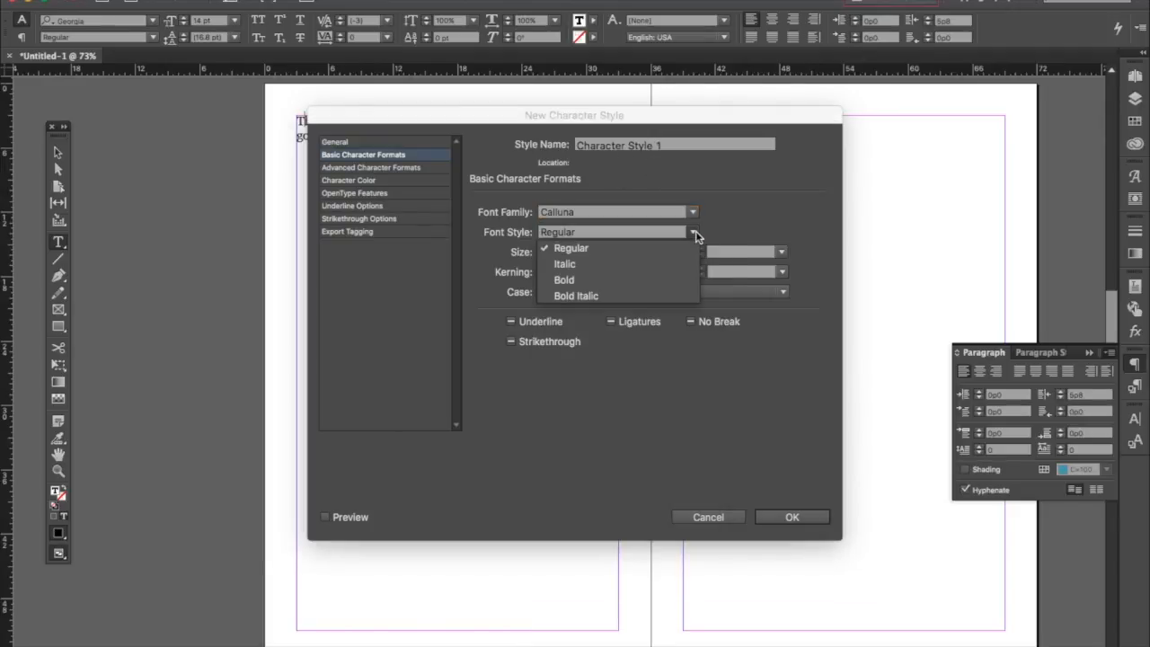
click(756, 193)
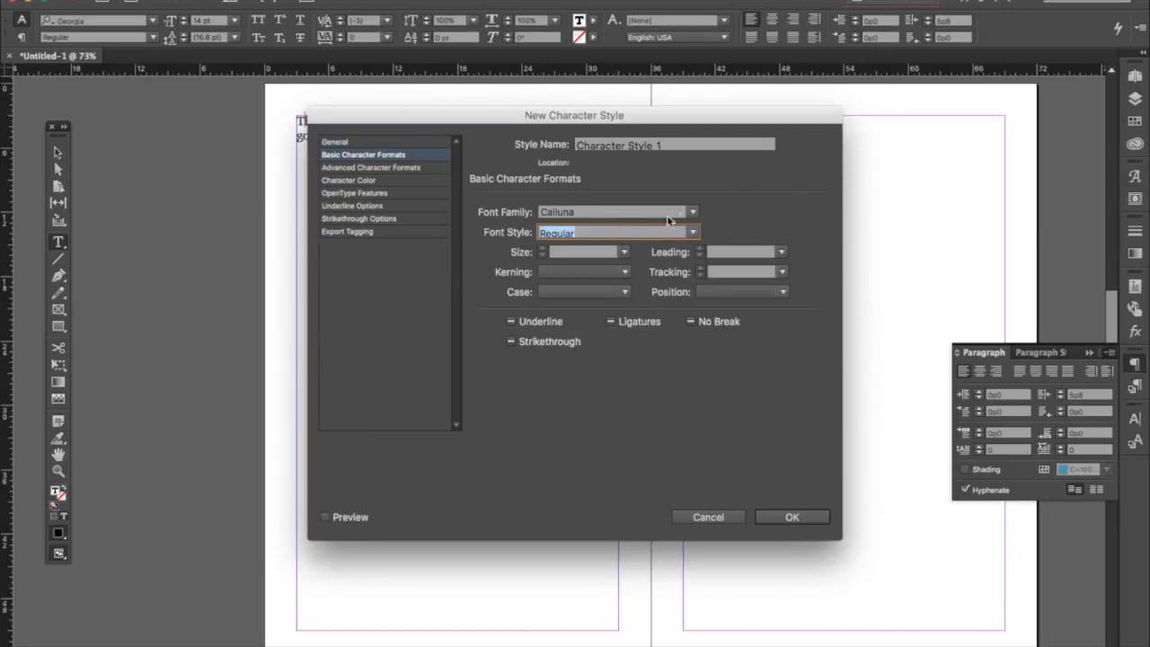
Step: Set the drop cap character style's size to 20 pt and its kerning to Optical
click(554, 253)
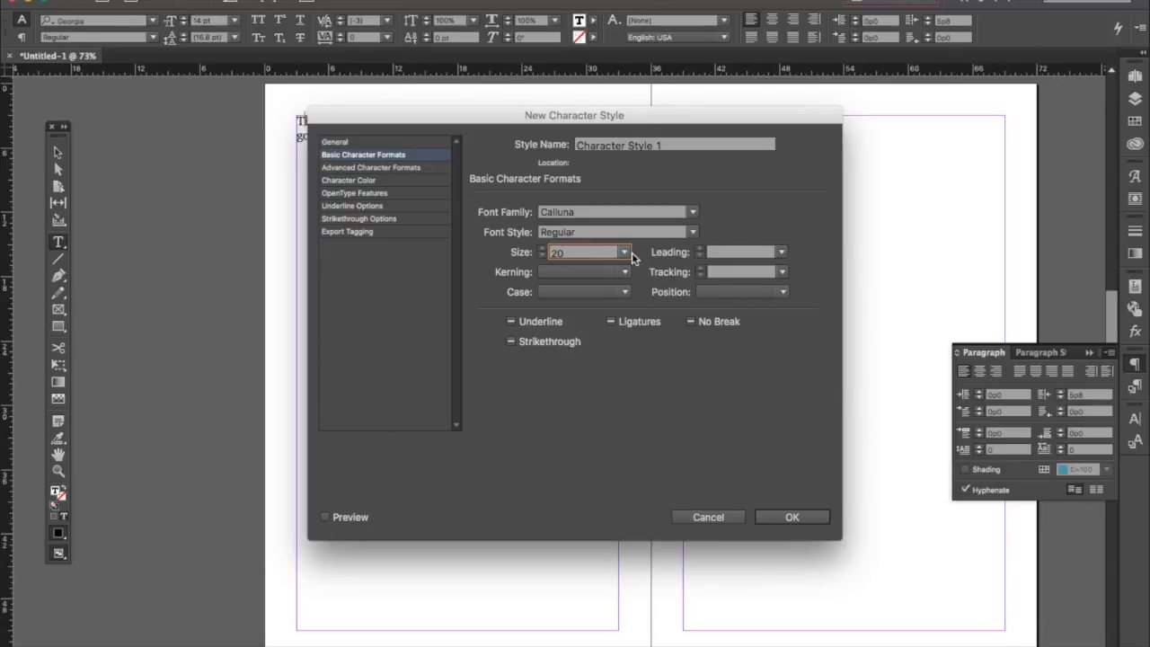
click(719, 252)
click(621, 274)
click(622, 287)
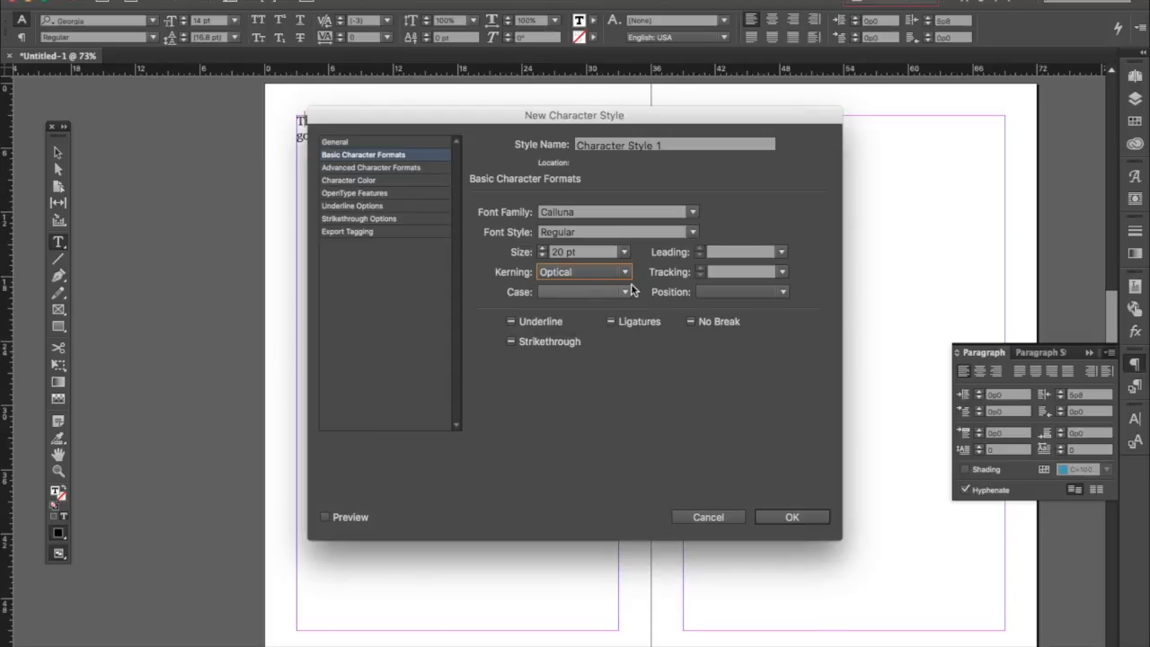
Step: Set the character style's case to All Caps and save it as the drop cap's style
click(627, 292)
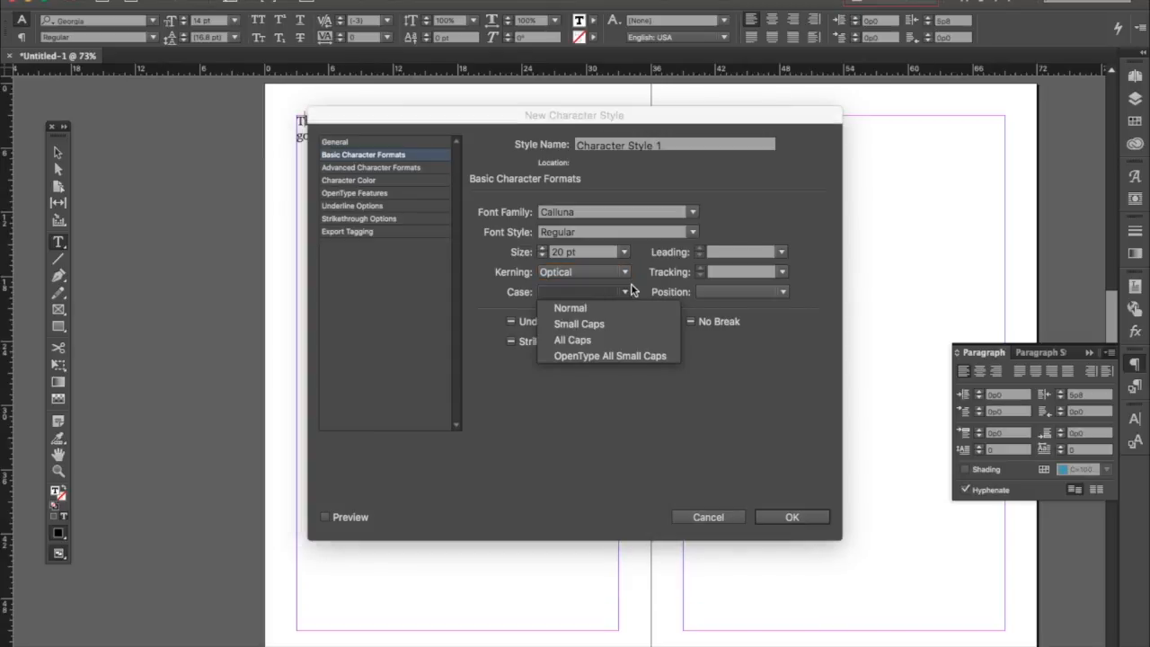
click(663, 338)
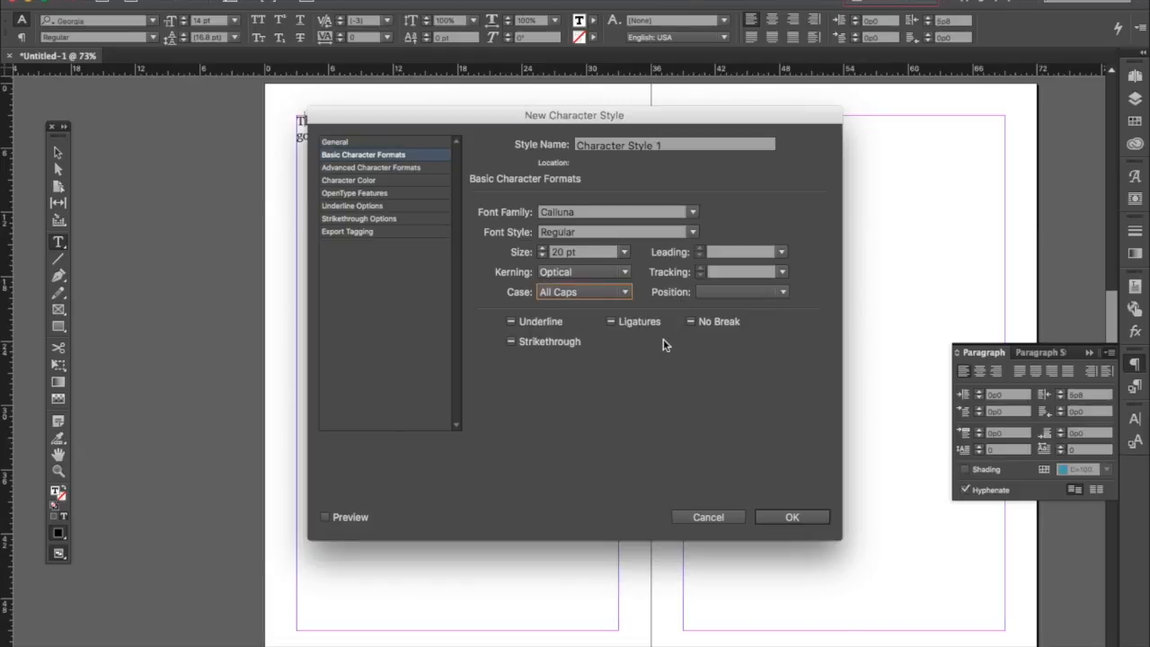
key(Tab)
click(793, 517)
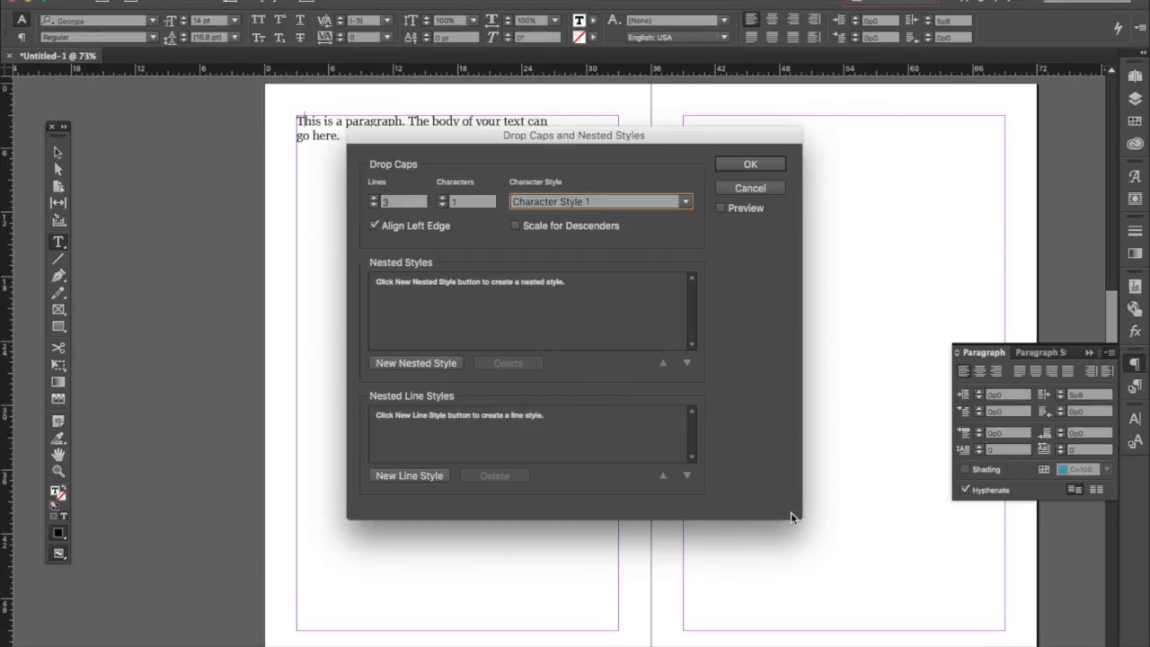
Step: Apply the drop cap settings and extend the body paragraph with the sentence "If you keep typing for a while."
click(750, 164)
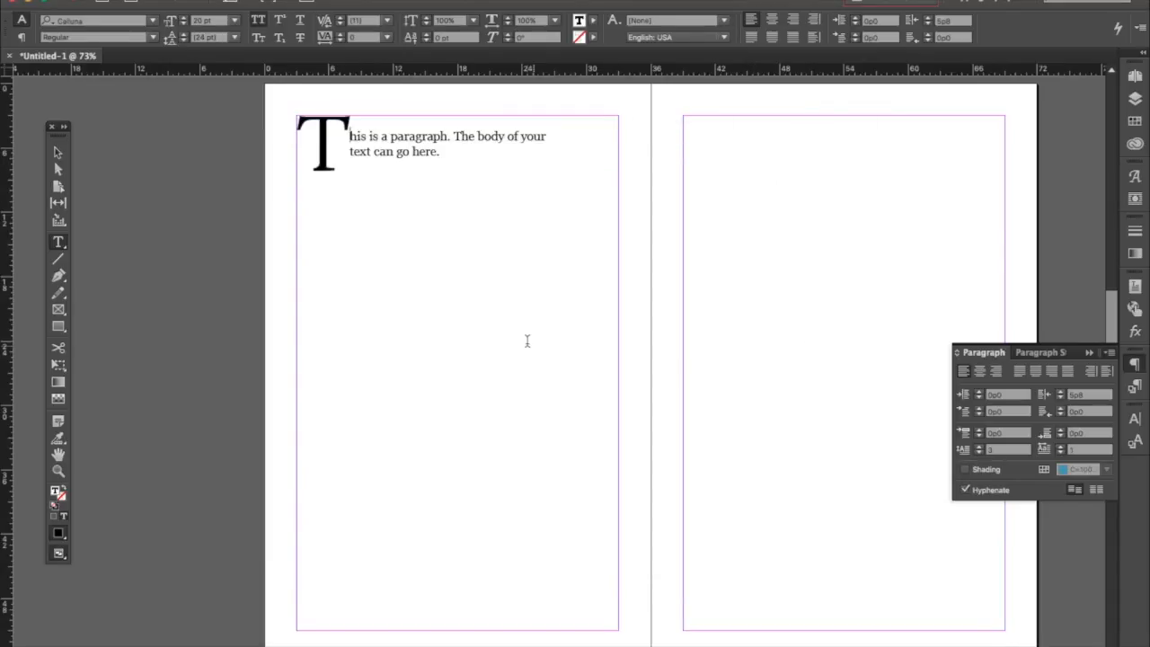
click(338, 147)
click(488, 117)
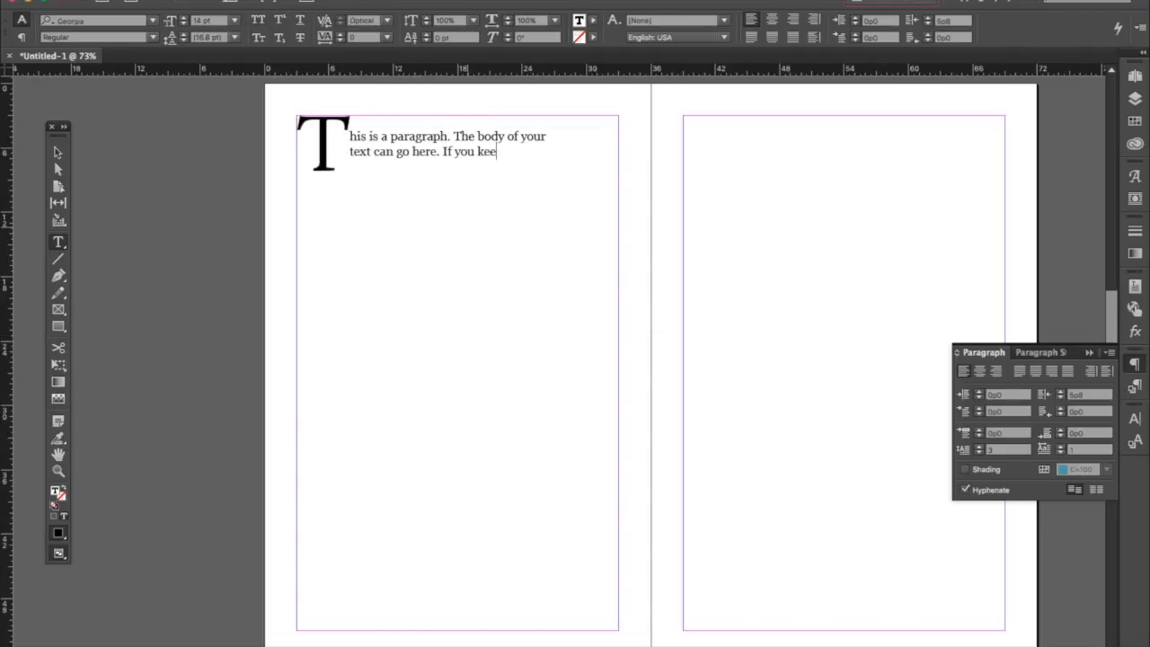
text(If you keep typin)
text(g for a wh)
text(ile.)
Step: Start a second paragraph under the drop cap paragraph reading "New Paragraph goes here"
key(Return)
text(Ne)
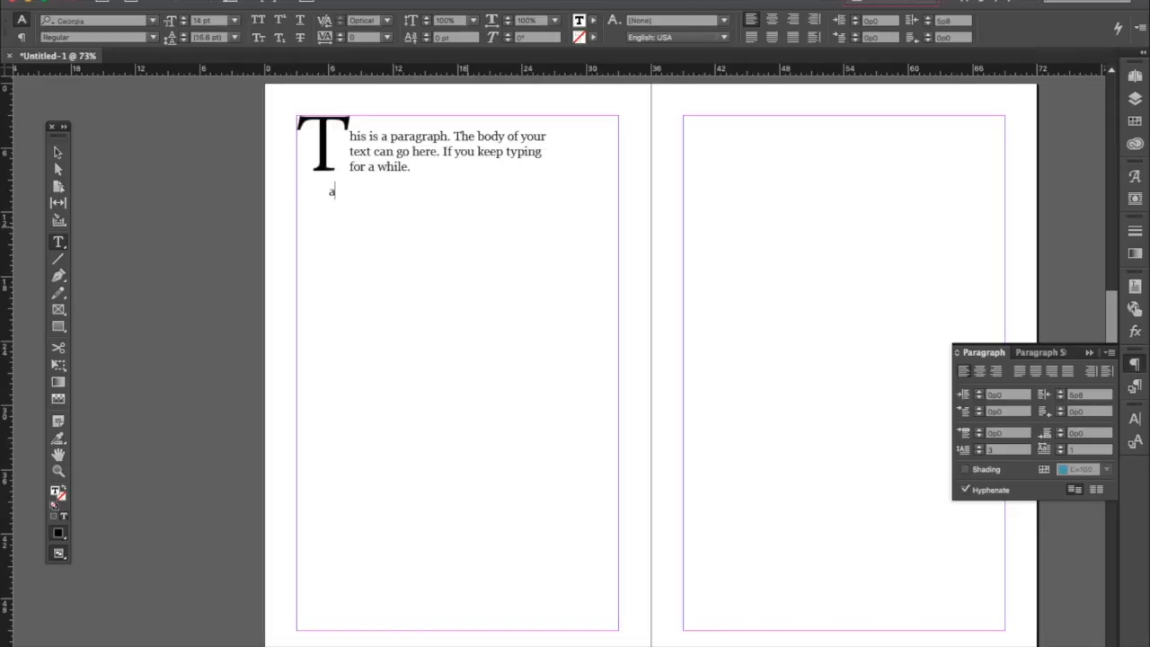
text(w Paragraph goes here)
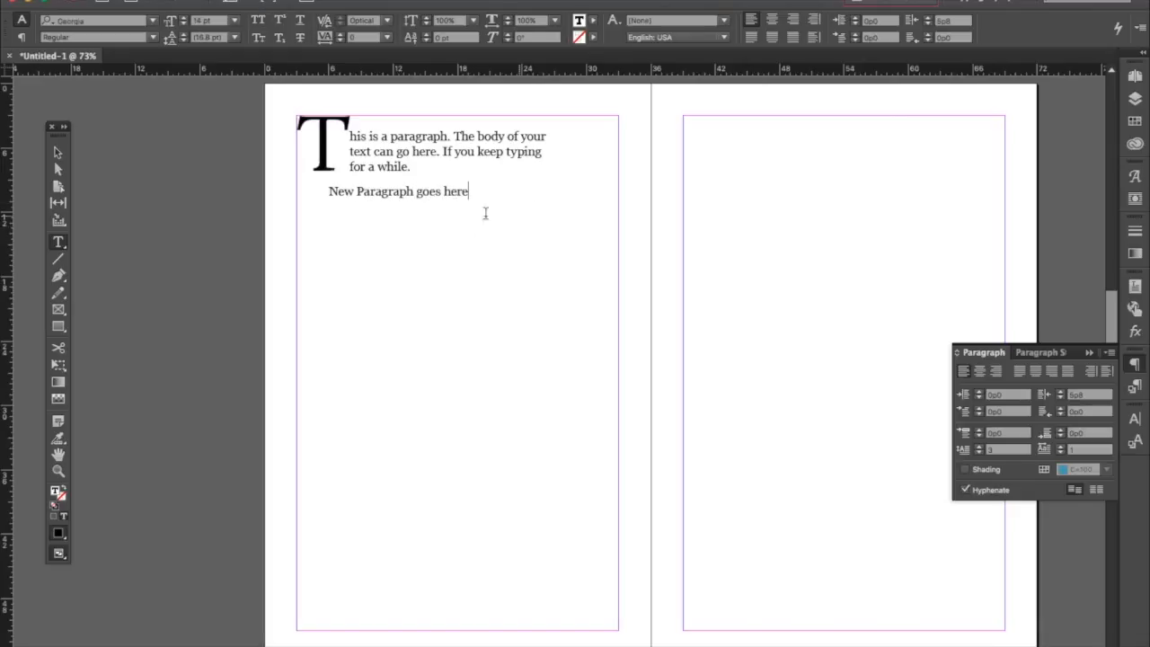
Step: Try a leading of 10 pt and 14 pt on all the text in the frame
click(392, 190)
double_click(454, 192)
key(super+a)
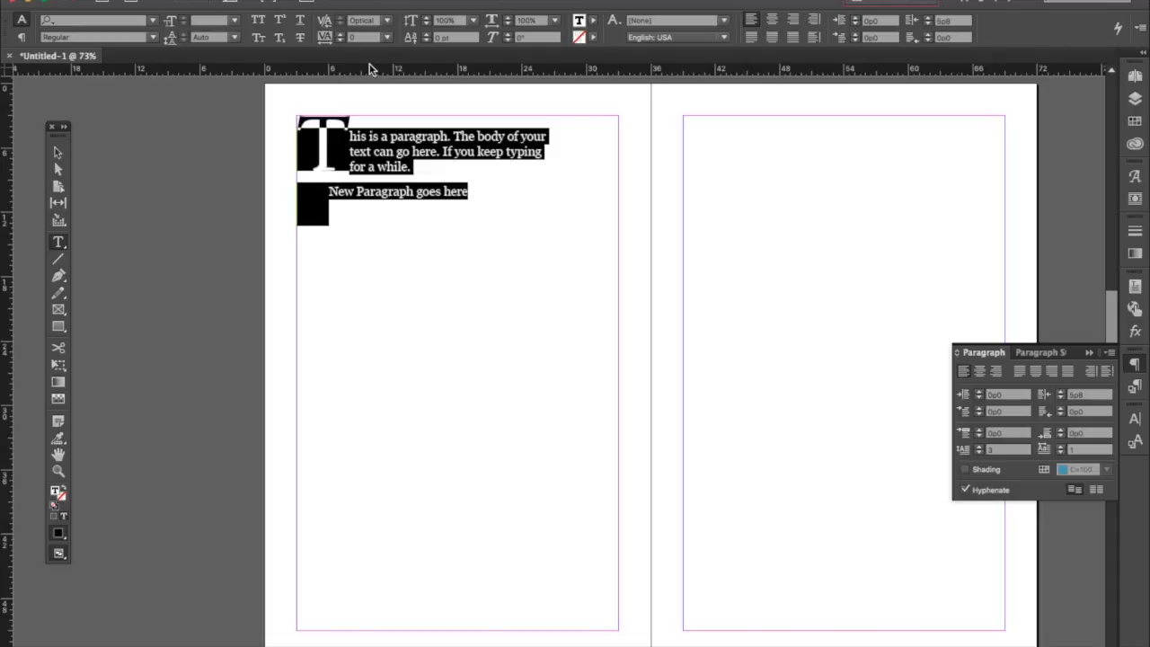
click(234, 37)
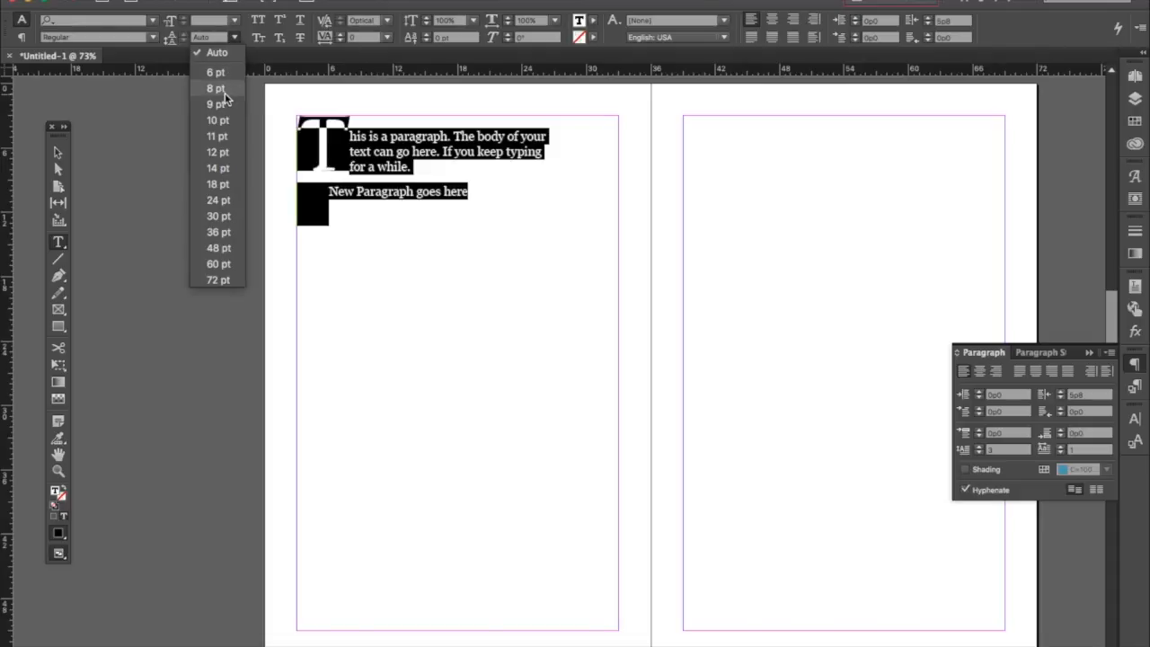
click(221, 123)
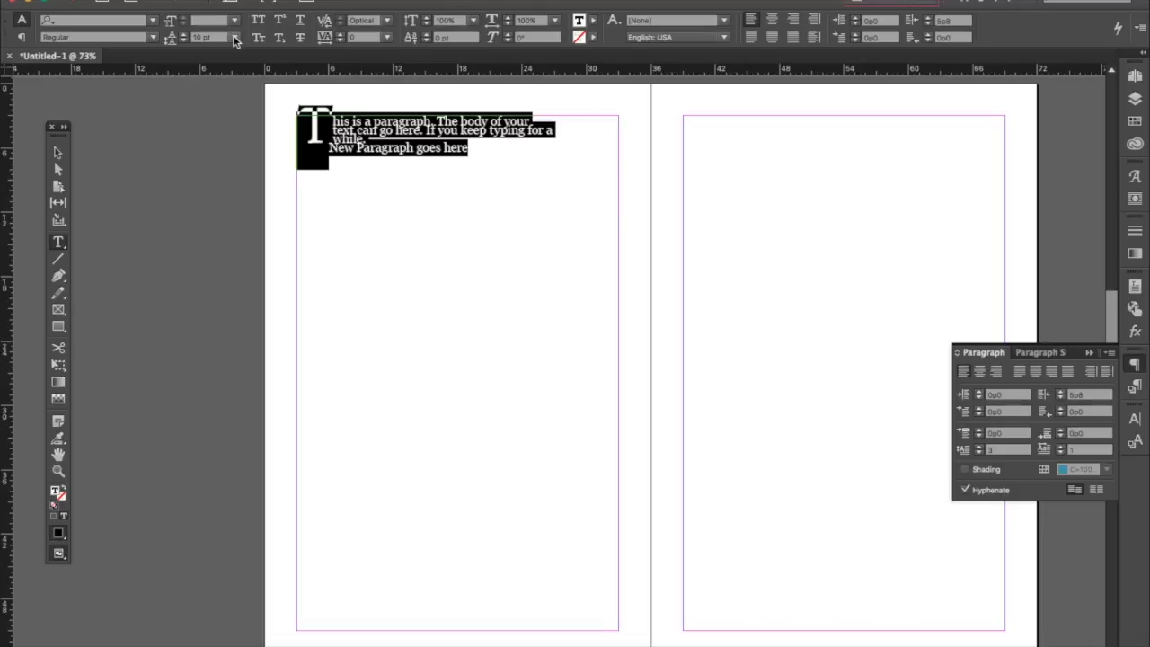
click(234, 37)
click(218, 168)
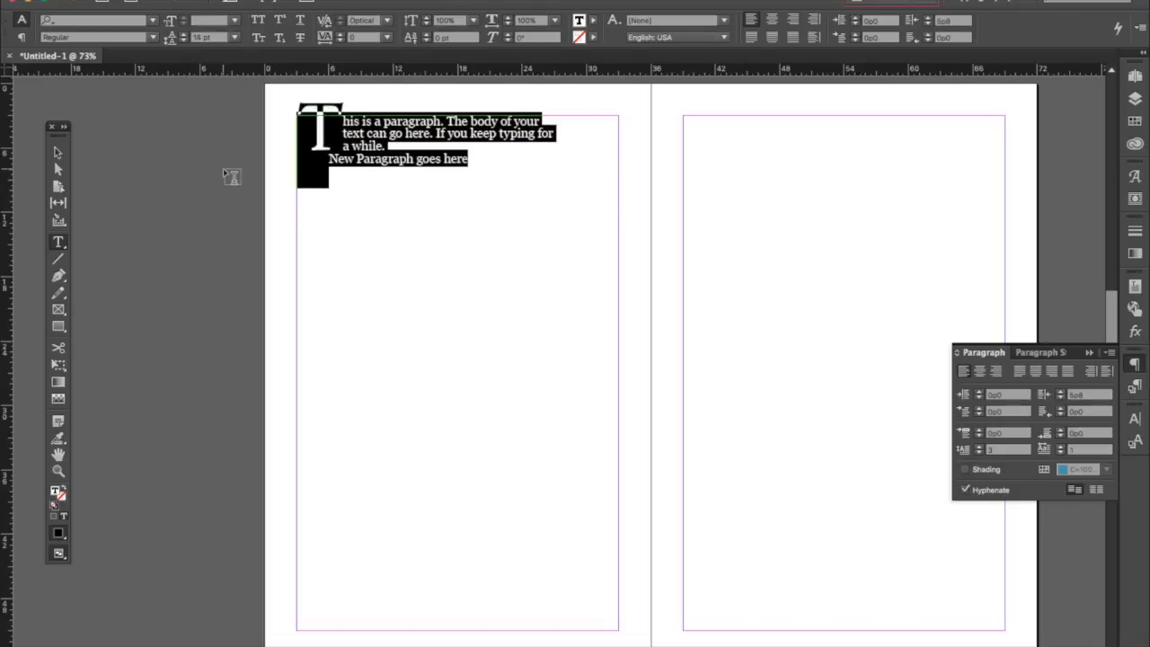
click(493, 309)
click(347, 132)
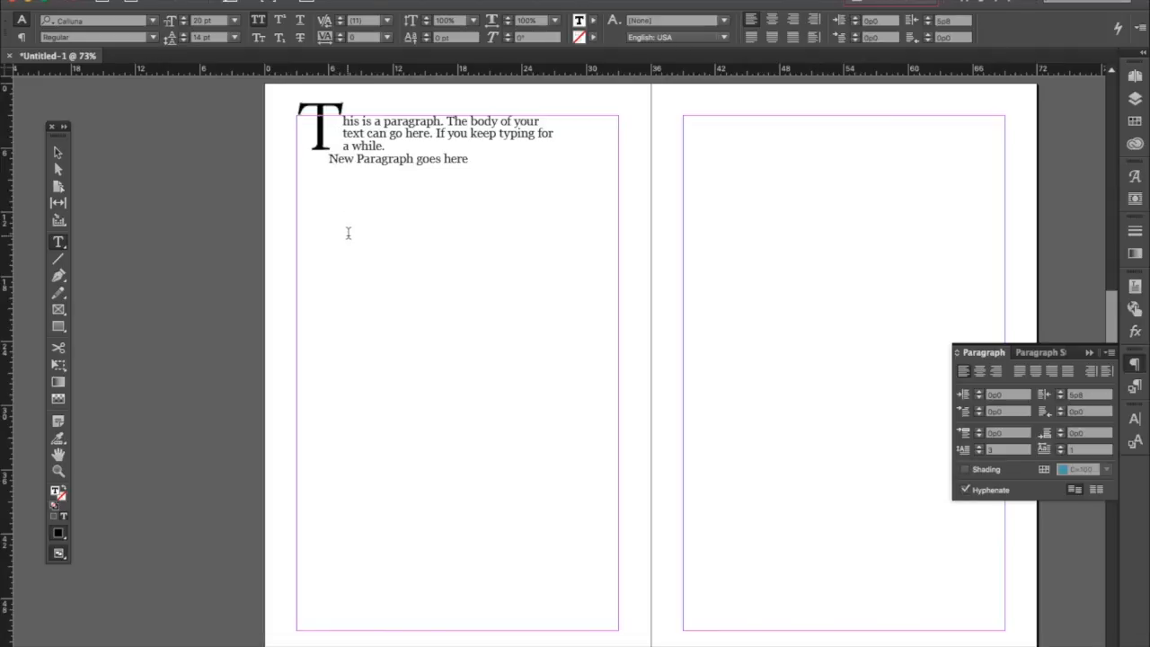
Step: Set the size in the drop cap's character style, Character Style 1, to 15 pt
drag(494, 156, 301, 106)
click(239, 38)
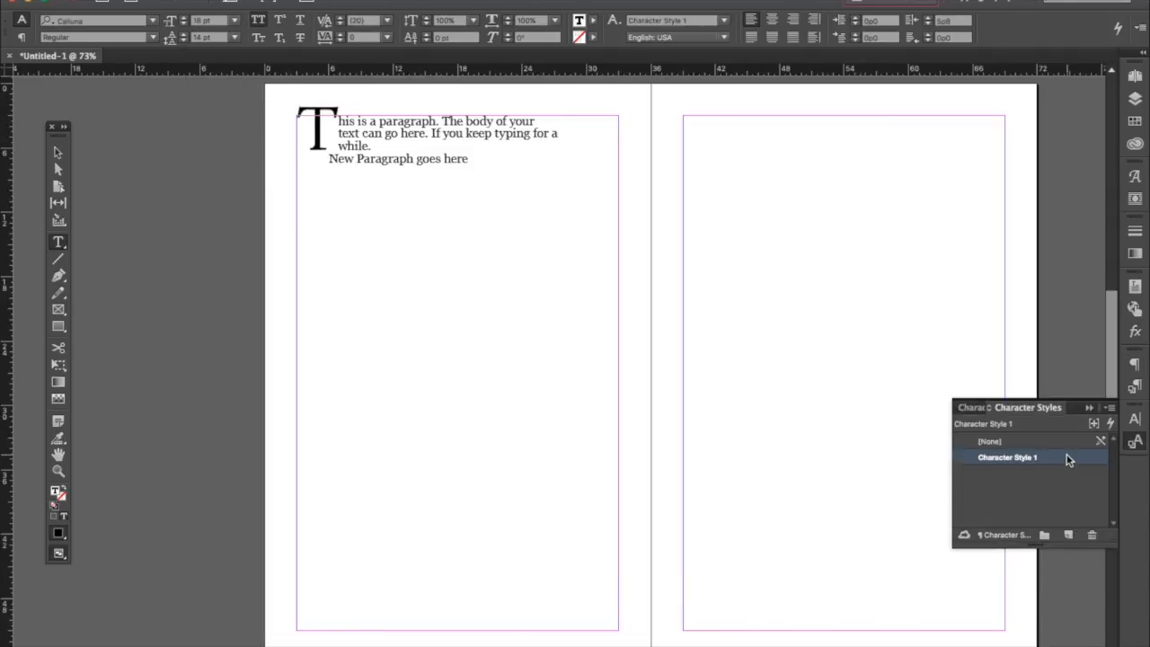
double_click(1067, 457)
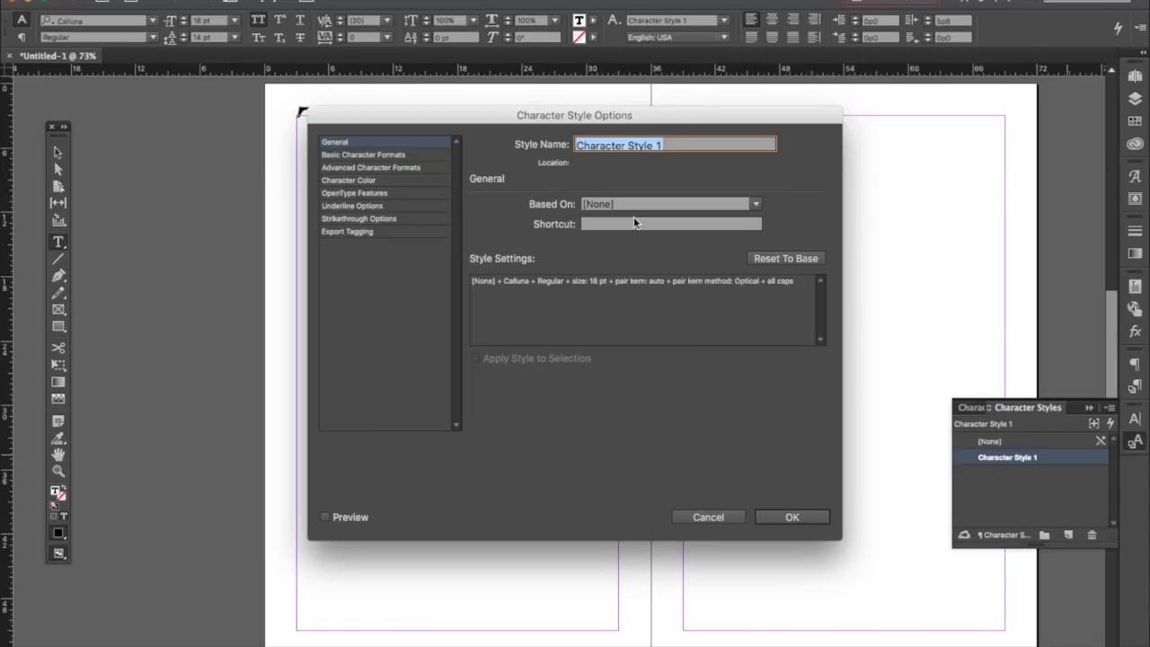
click(395, 156)
double_click(558, 253)
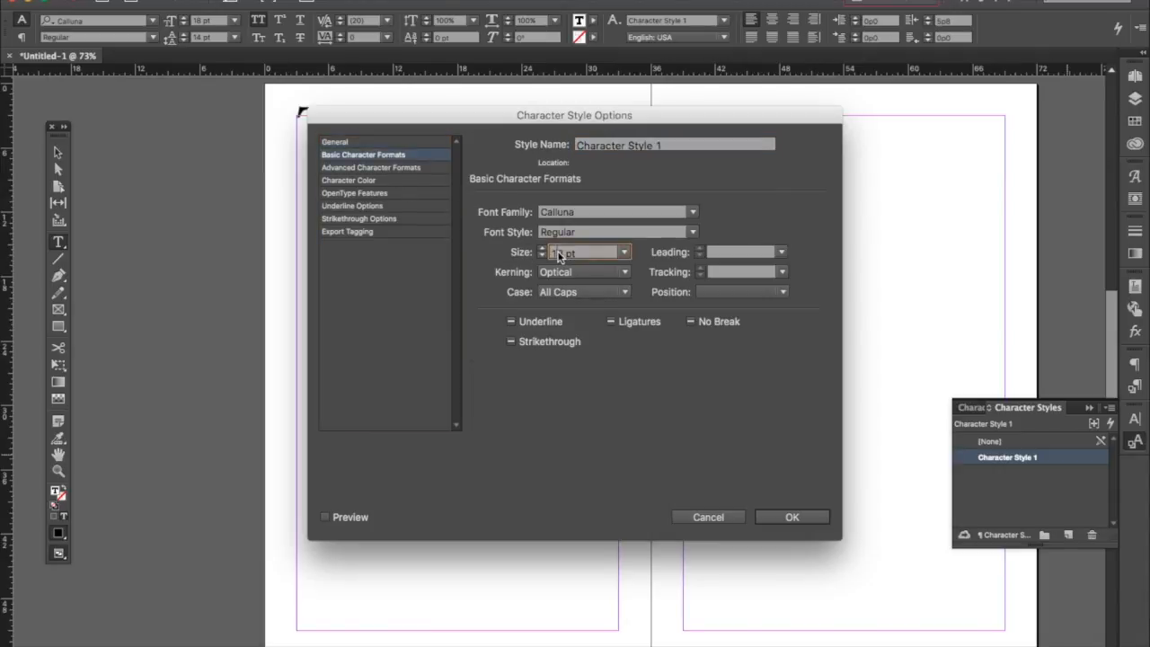
text(15)
key(Return)
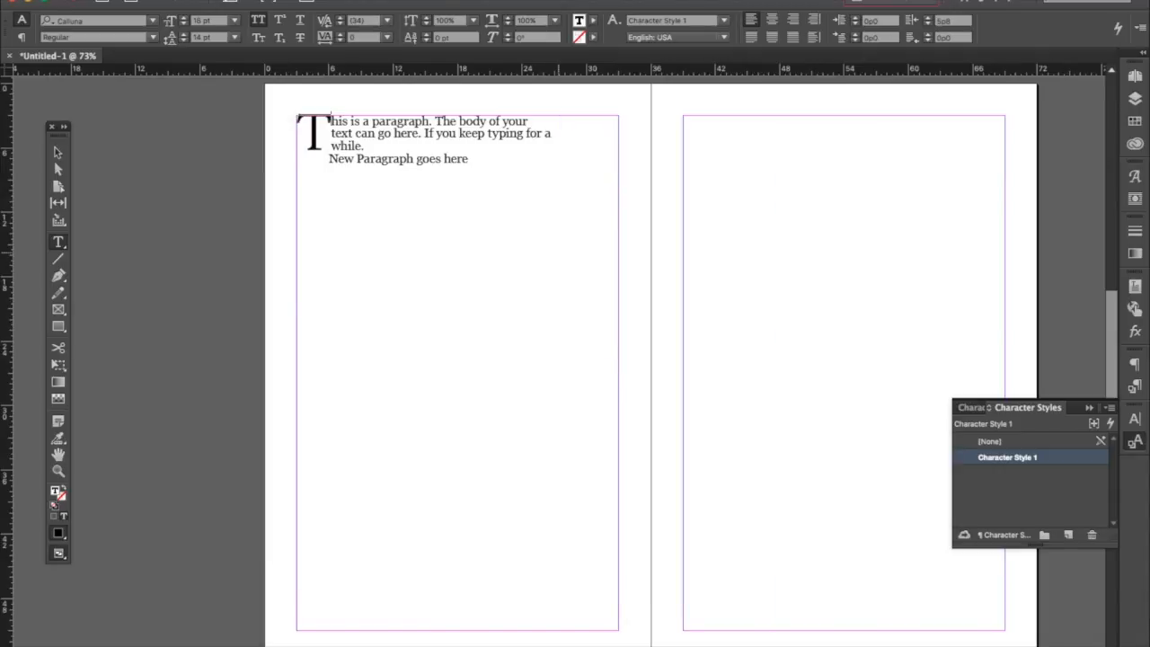
Step: End the second paragraph with a period and add a new line reading "If you need to coninue on for a while"
click(393, 192)
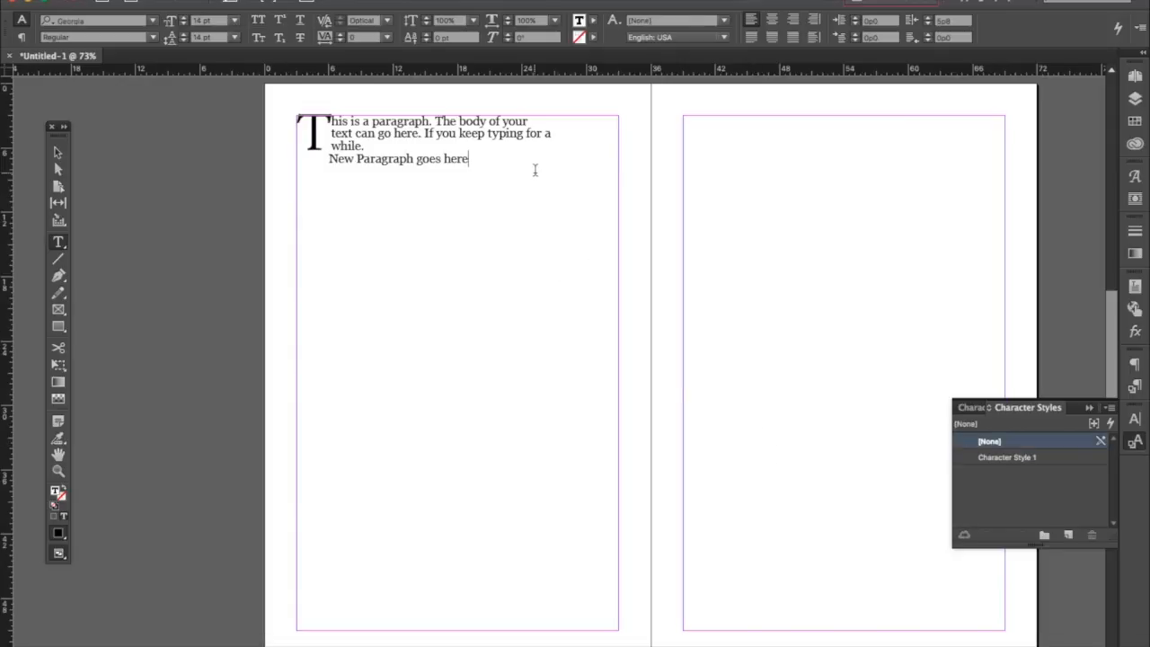
text(y)
text(ou need to coninue on for a while)
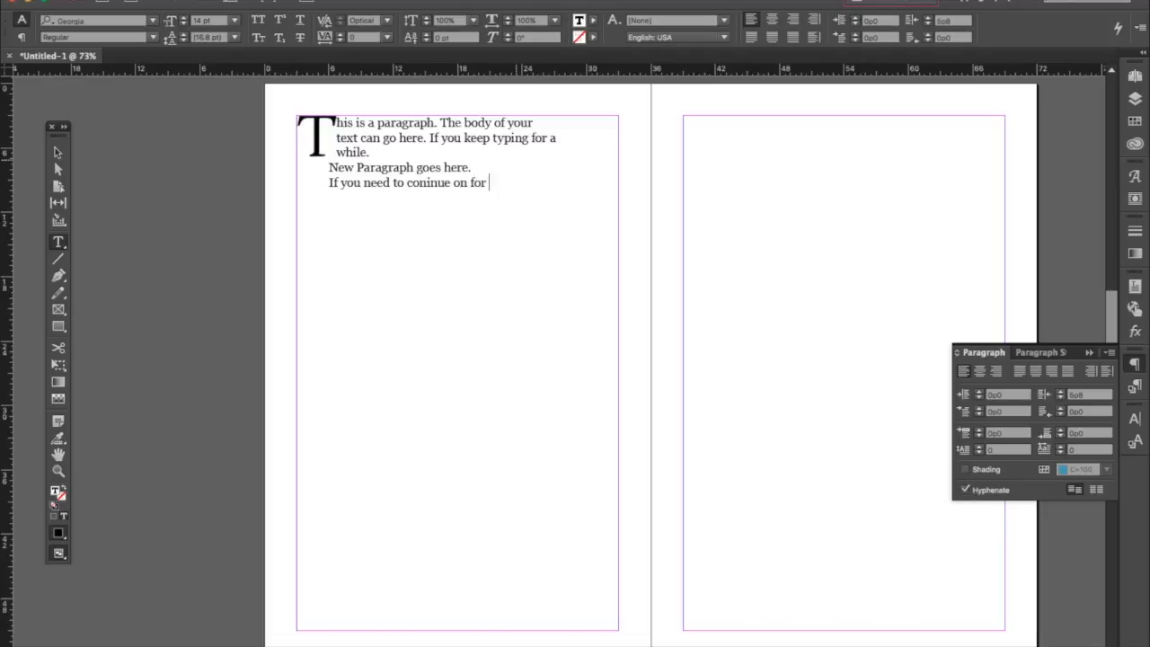
Step: Add blank lines down the left page and enter the filler line "asasasaaasaasasdfadfaefsfeasdfaese" at its foot, pushing it past the frame's end
key(Return)
text(sasaaasaasasdfadfaefs)
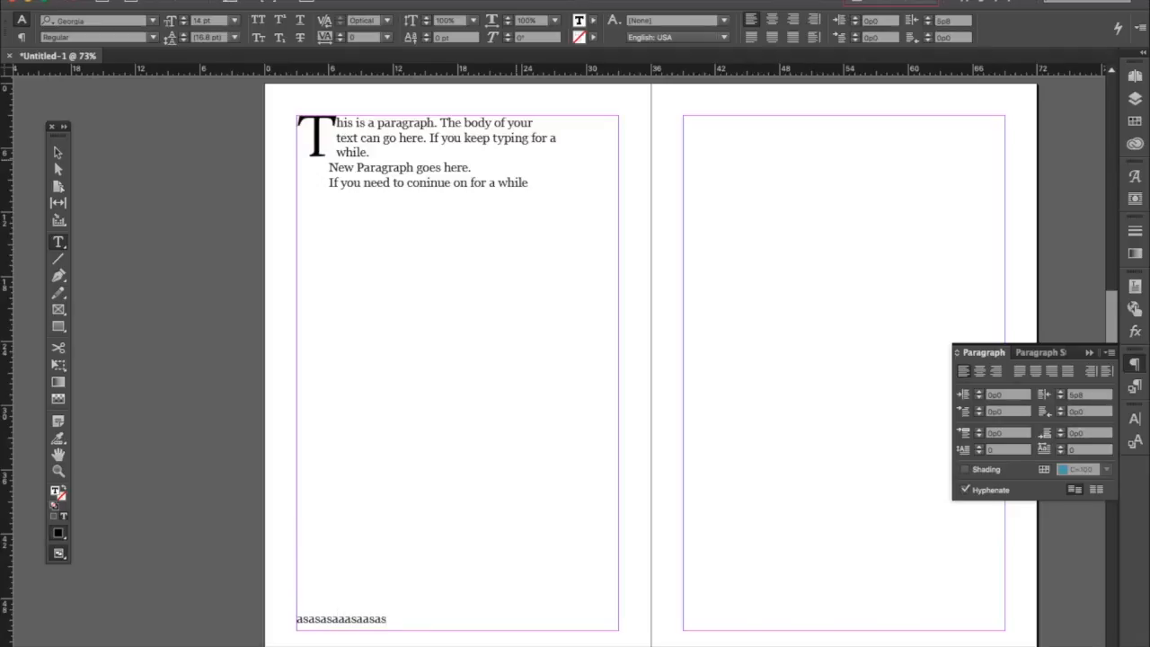
text(feasdfaese)
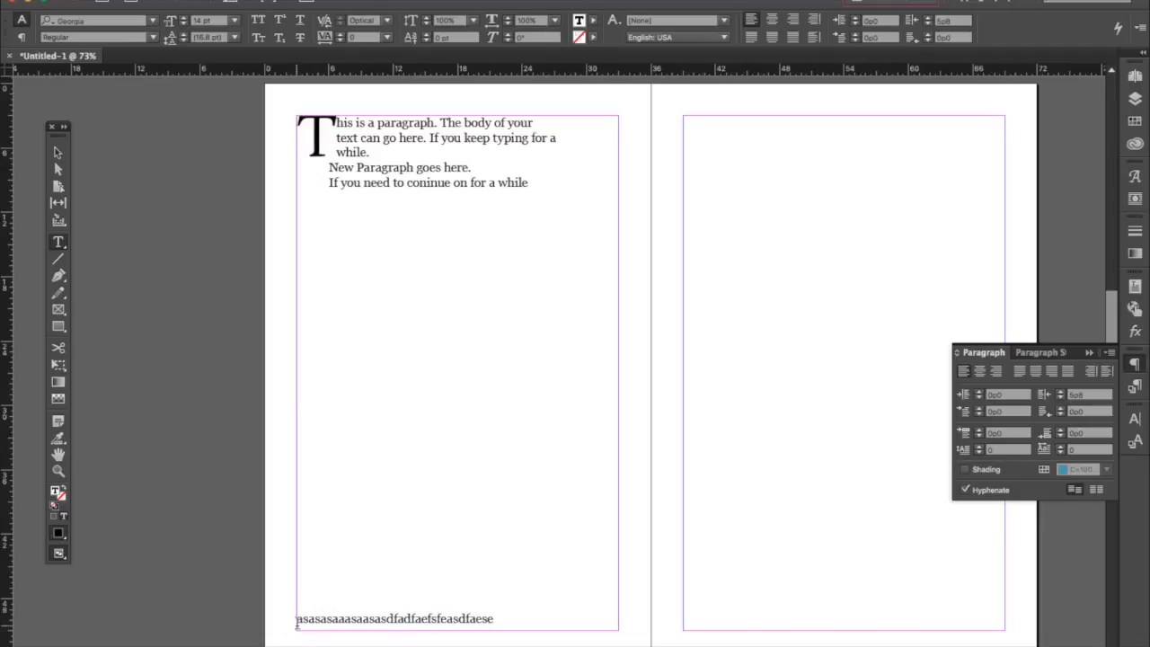
key(super+z)
Step: Draw a text frame 30p0 wide and 48p0 high within the margins of the facing right page
scroll(566, 584, right, 3)
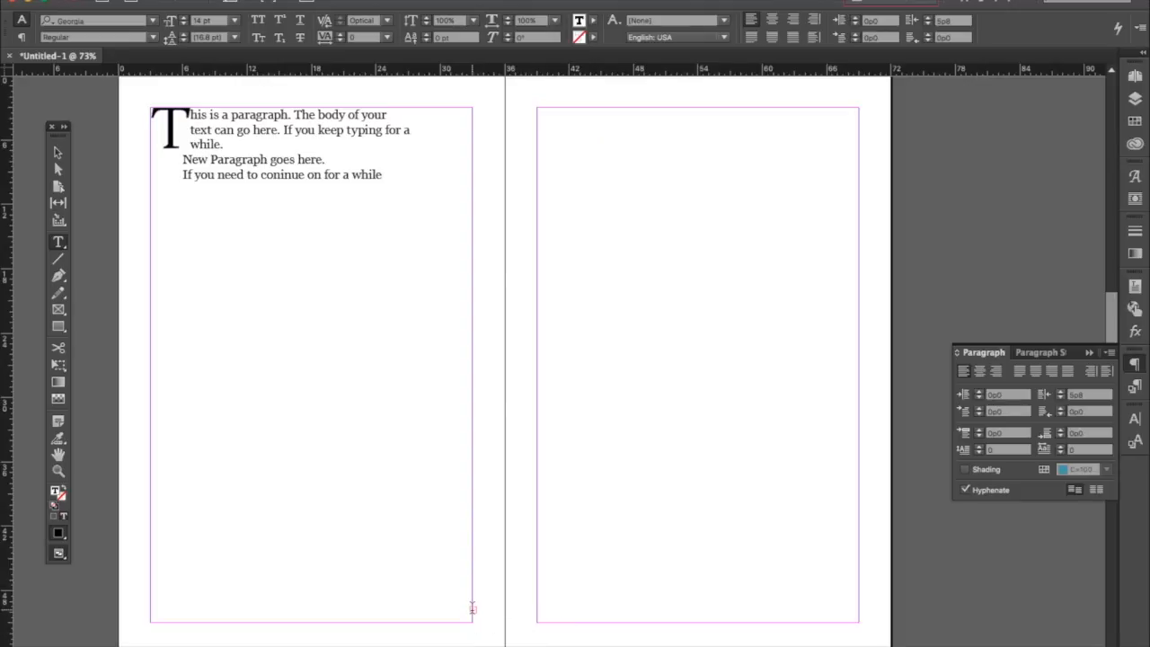
click(472, 610)
drag(540, 110, 868, 631)
Step: Thread the overset text from the left page's frame into the text frame on the right page
click(58, 153)
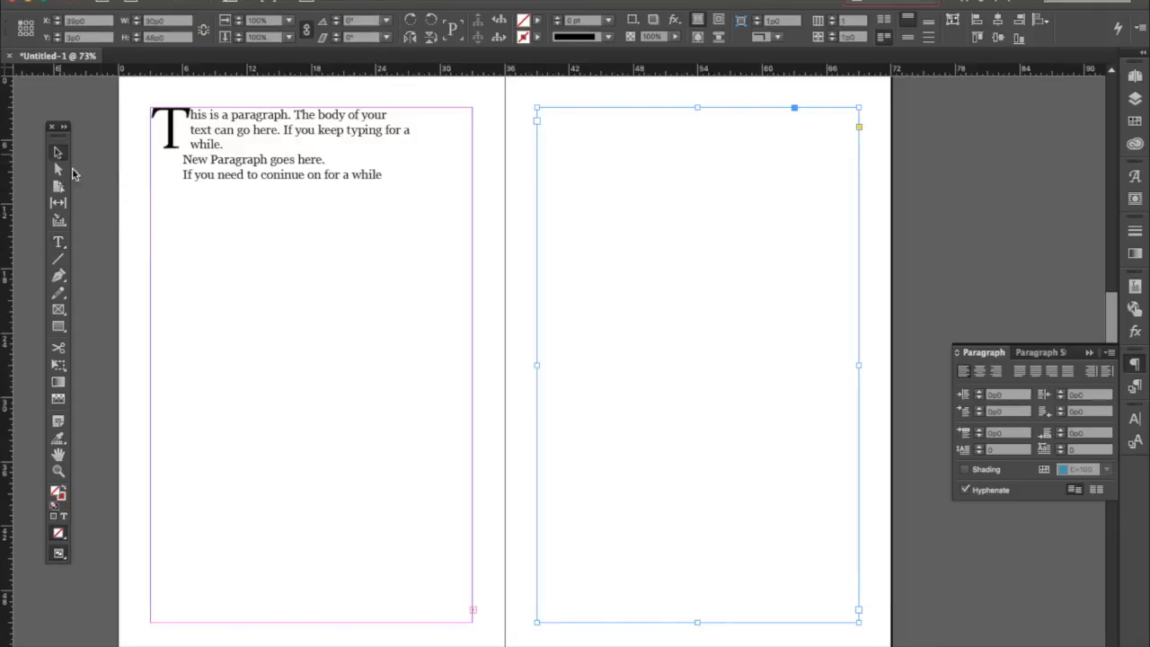
click(473, 611)
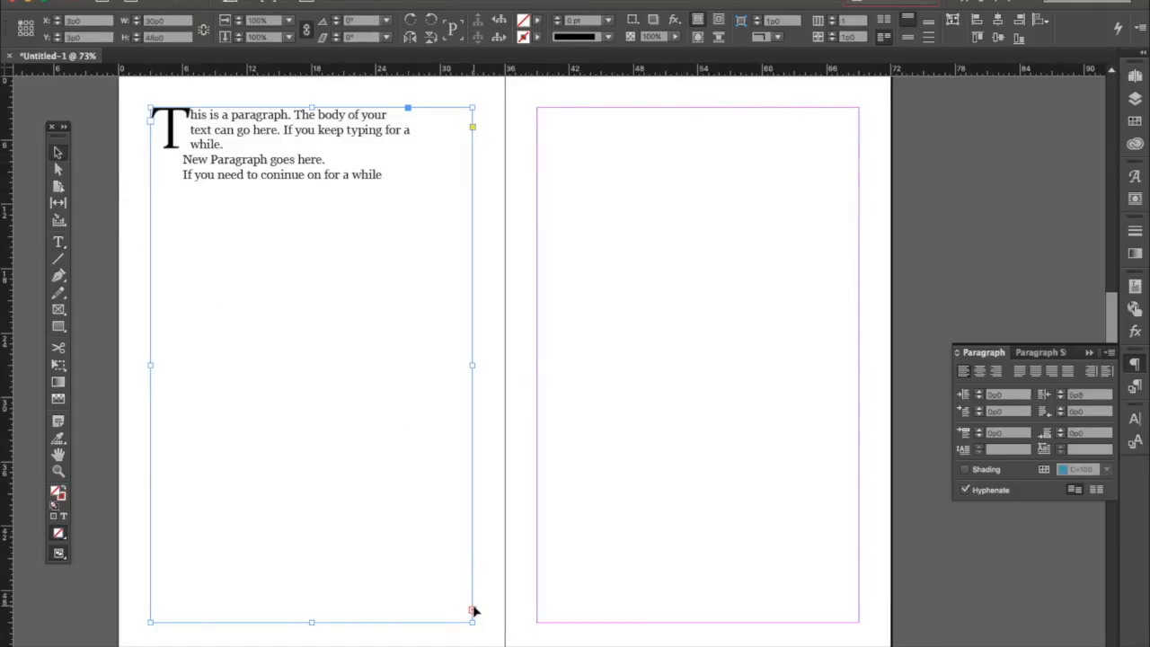
click(473, 611)
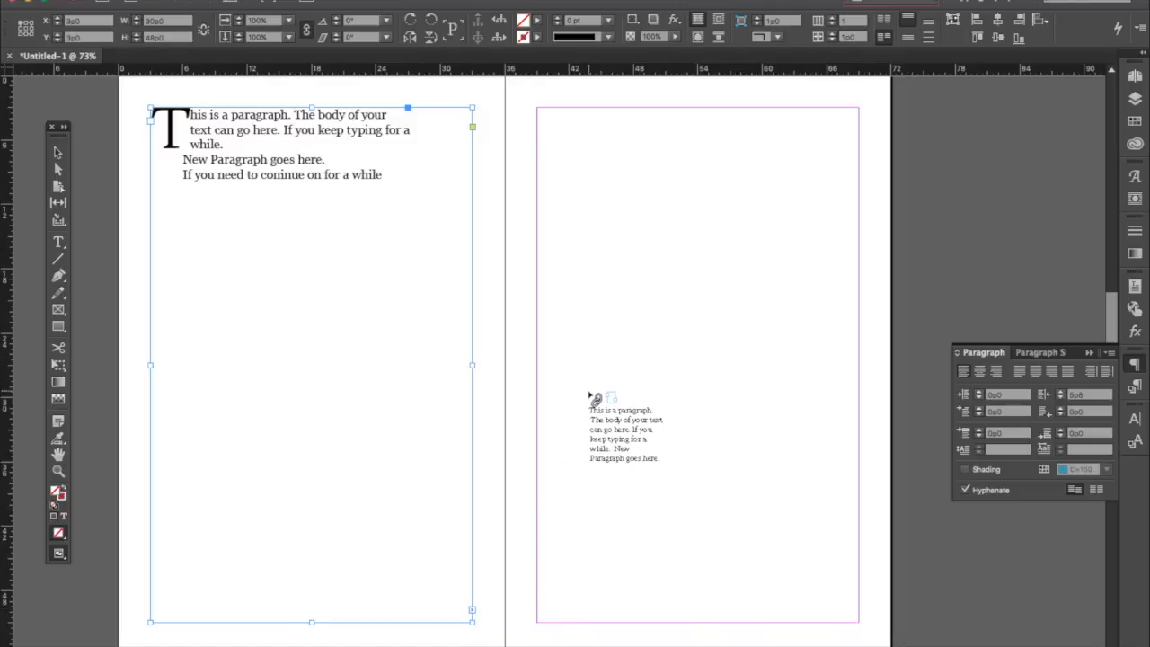
click(603, 120)
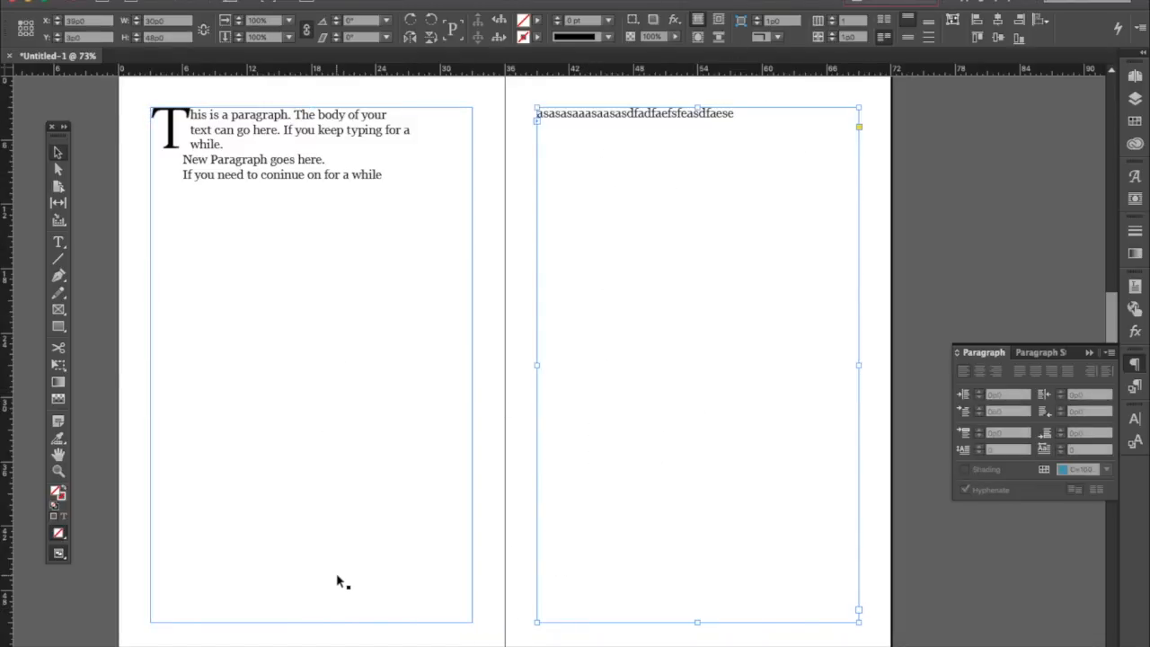
Step: Enter "121212" above the filler line at the left page's foot and push it onto the right page with line breaks
click(300, 600)
double_click(300, 600)
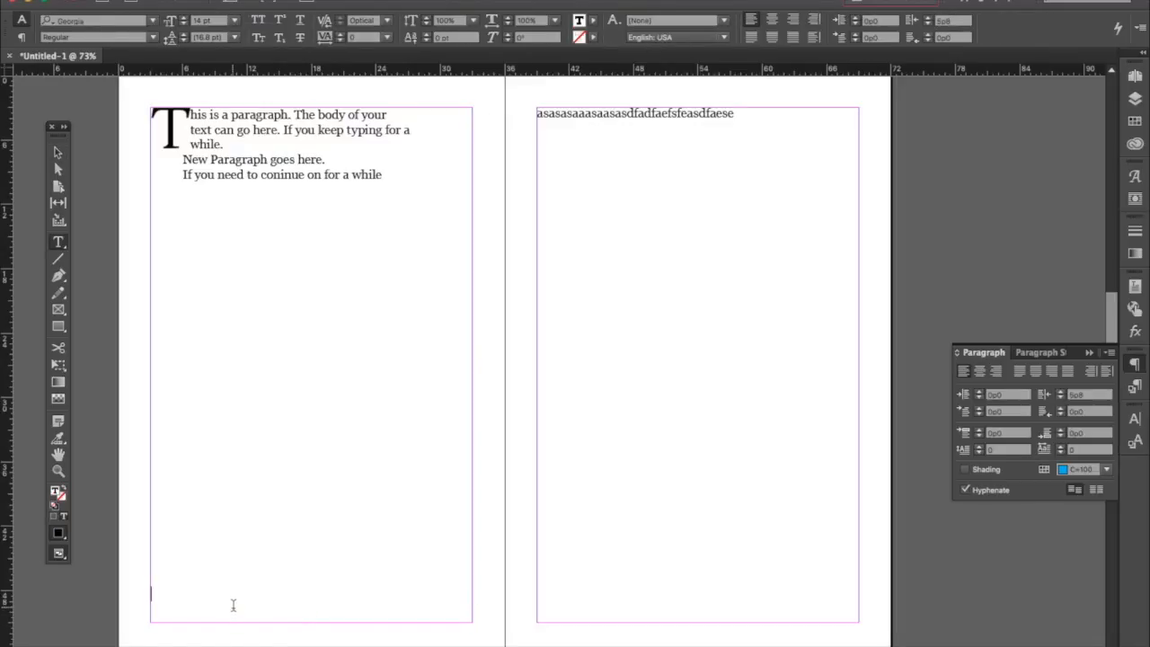
key(BackSpace)
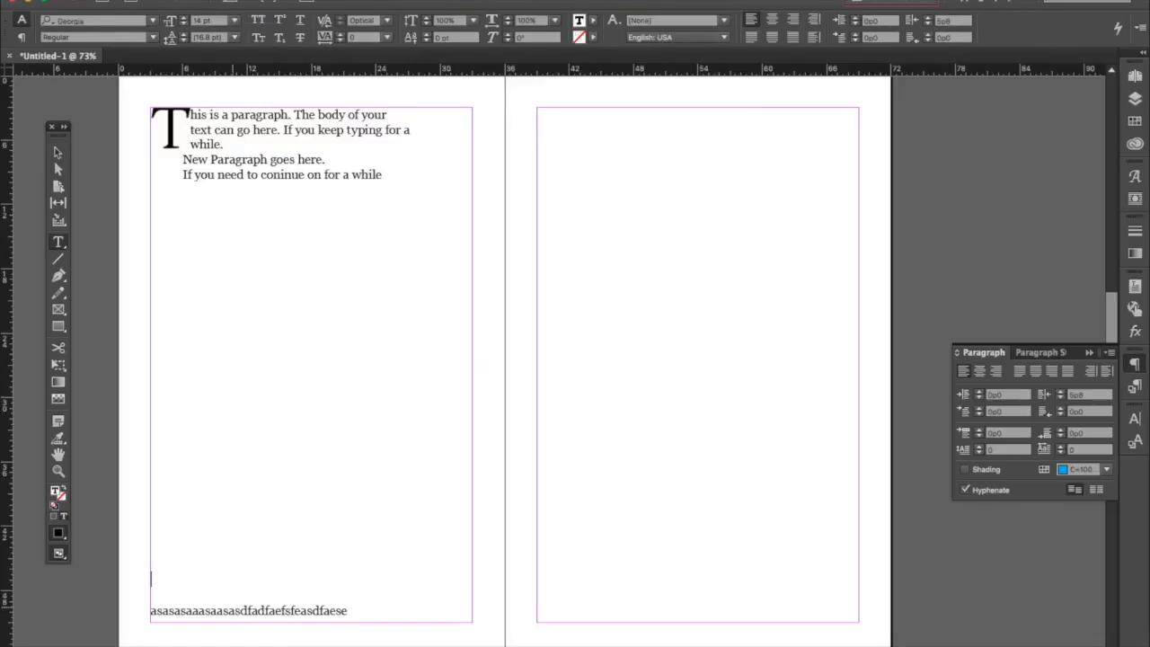
key(Return)
text(121212)
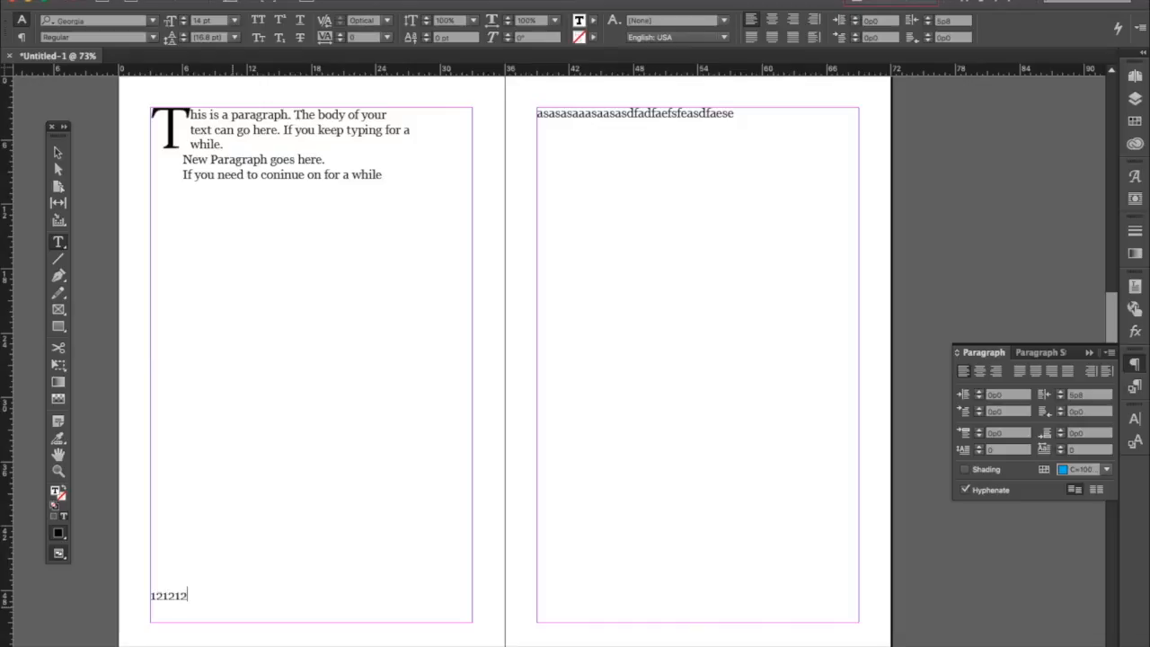
key(Return)
key(Return)
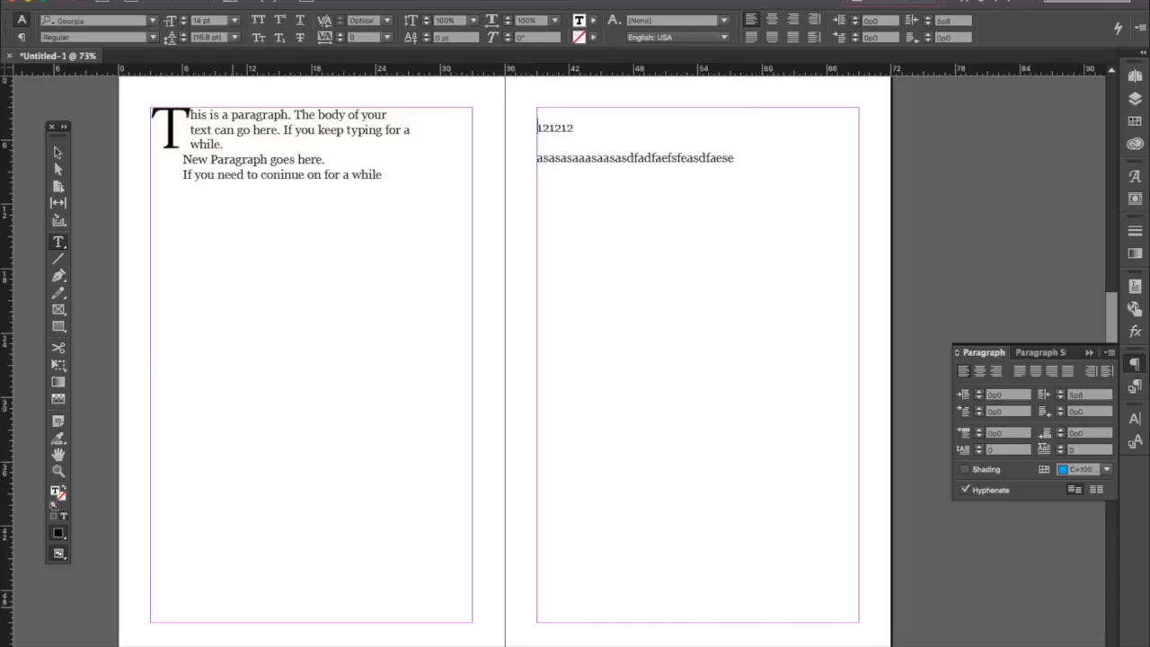
key(BackSpace)
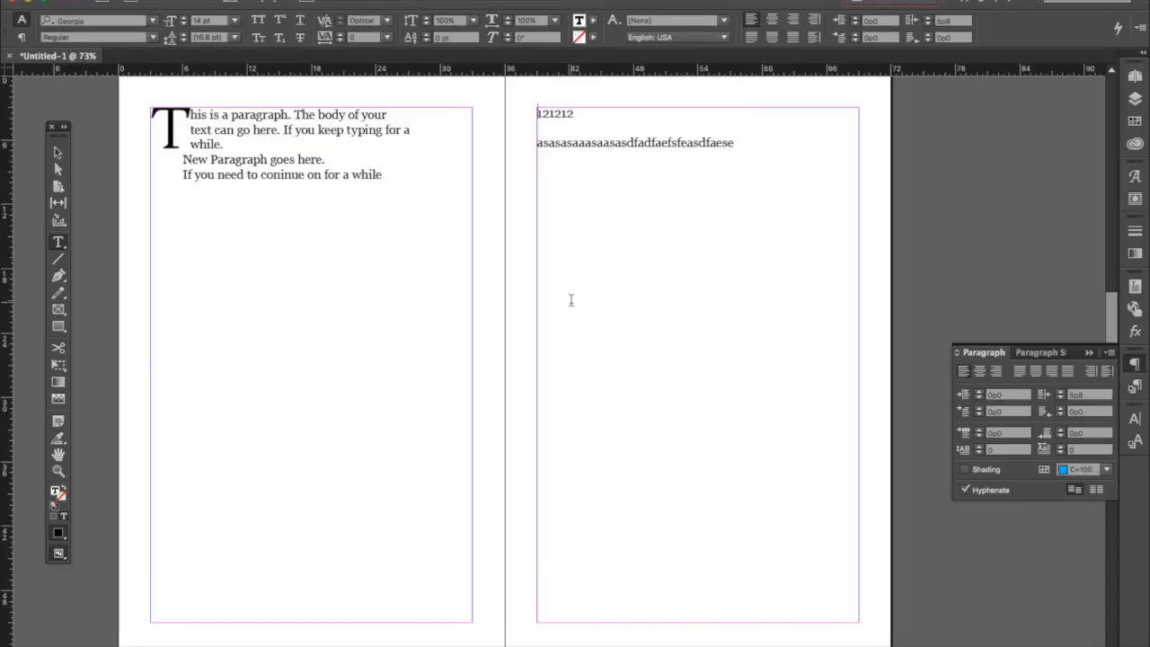
scroll(737, 334, up, 2)
scroll(737, 333, left, 3)
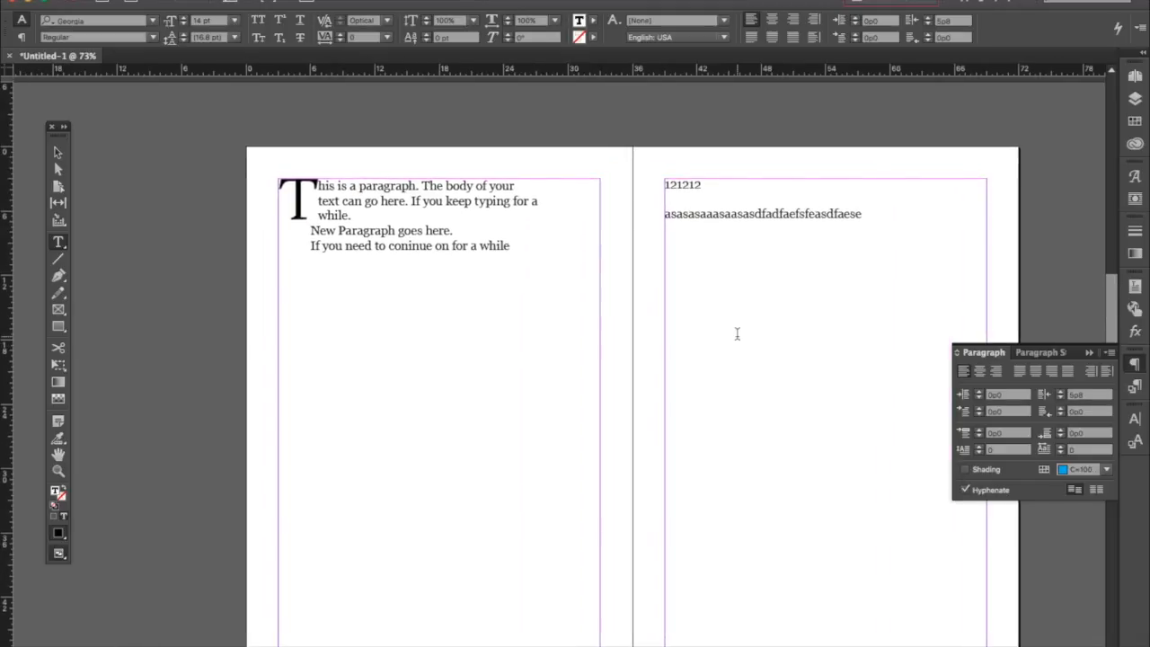
scroll(736, 333, down, 3)
scroll(737, 333, up, 4)
scroll(736, 333, down, 2)
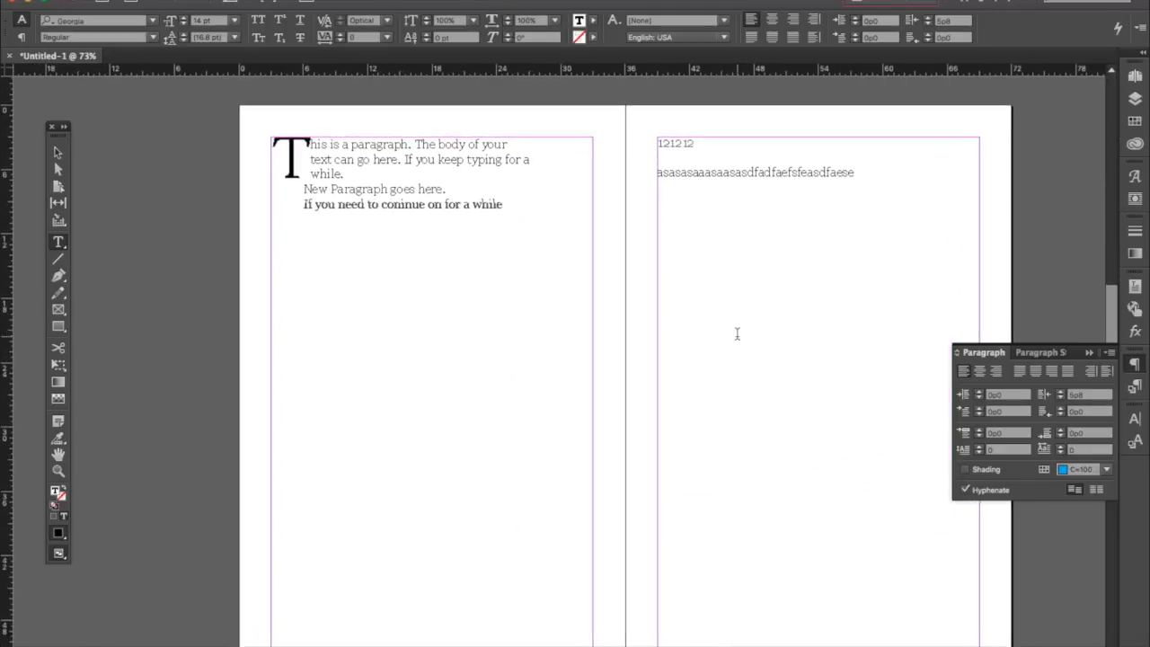
scroll(737, 334, down, 1)
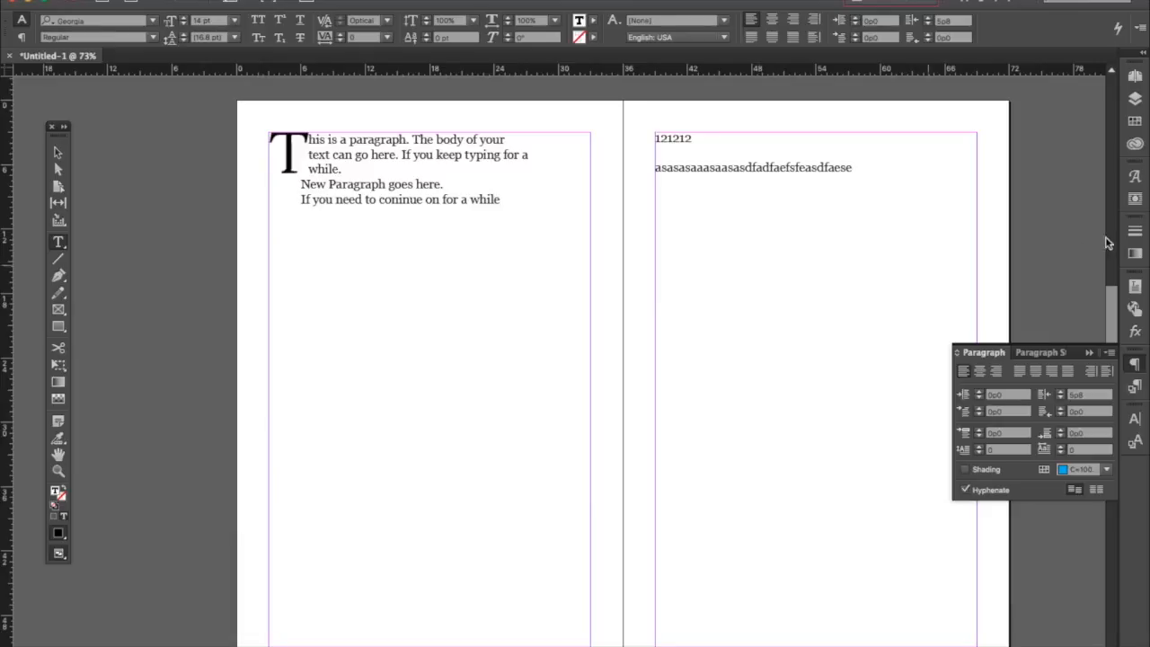
Step: Bring up the document's page overview and display the A-Master spread
click(1135, 77)
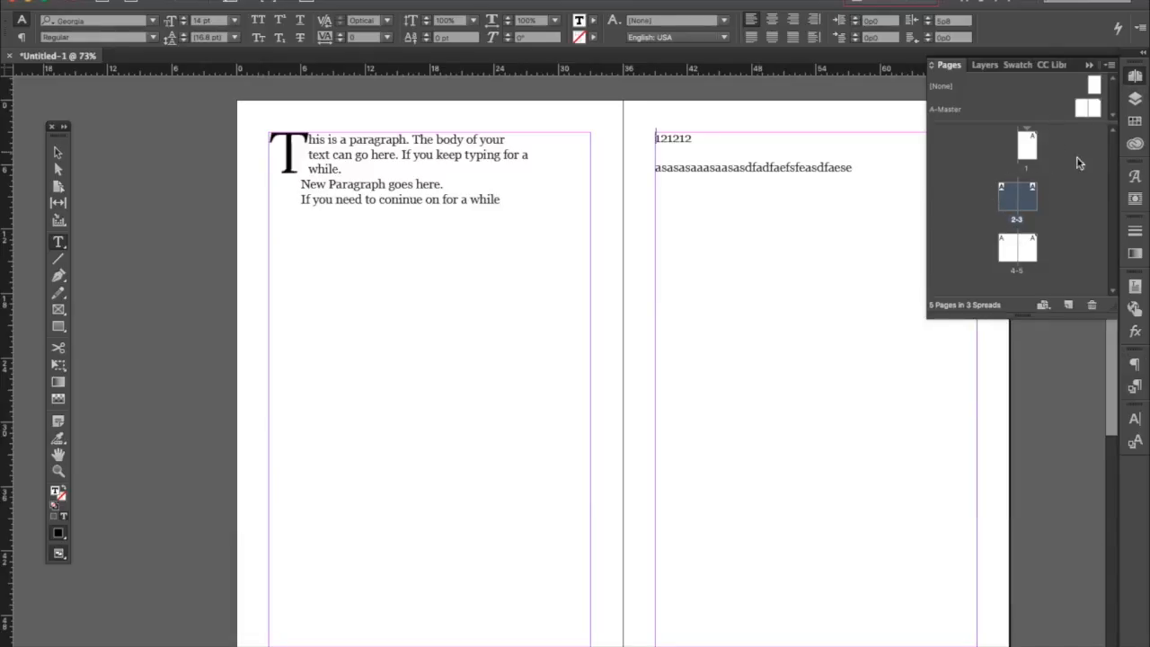
click(1066, 202)
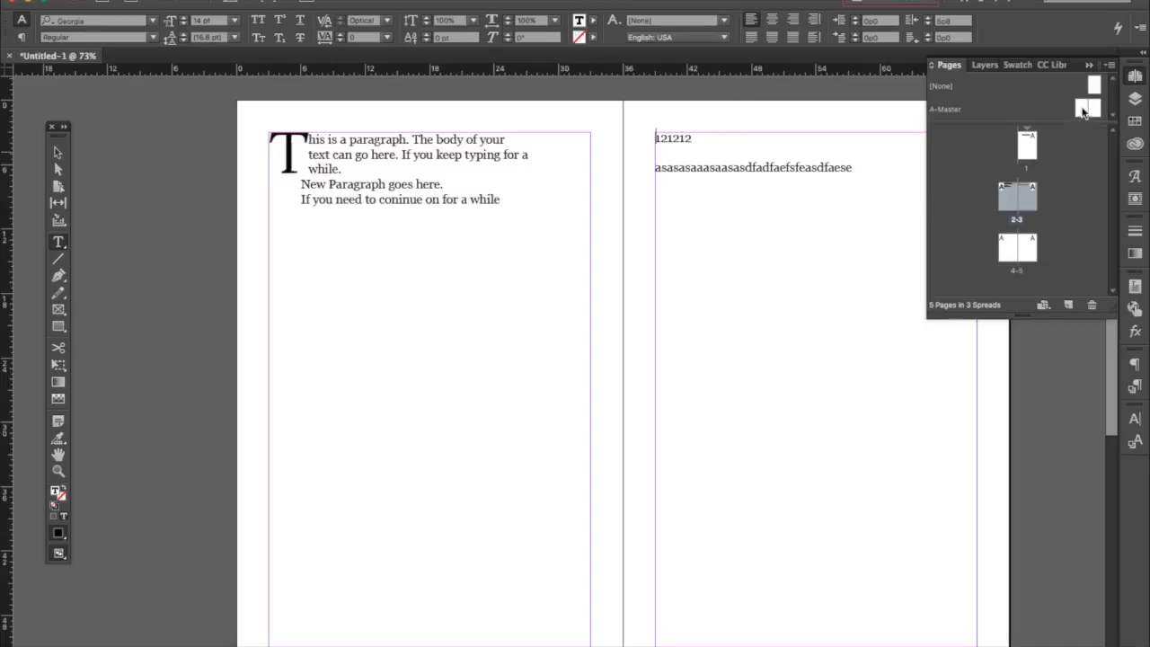
click(1083, 110)
double_click(1082, 109)
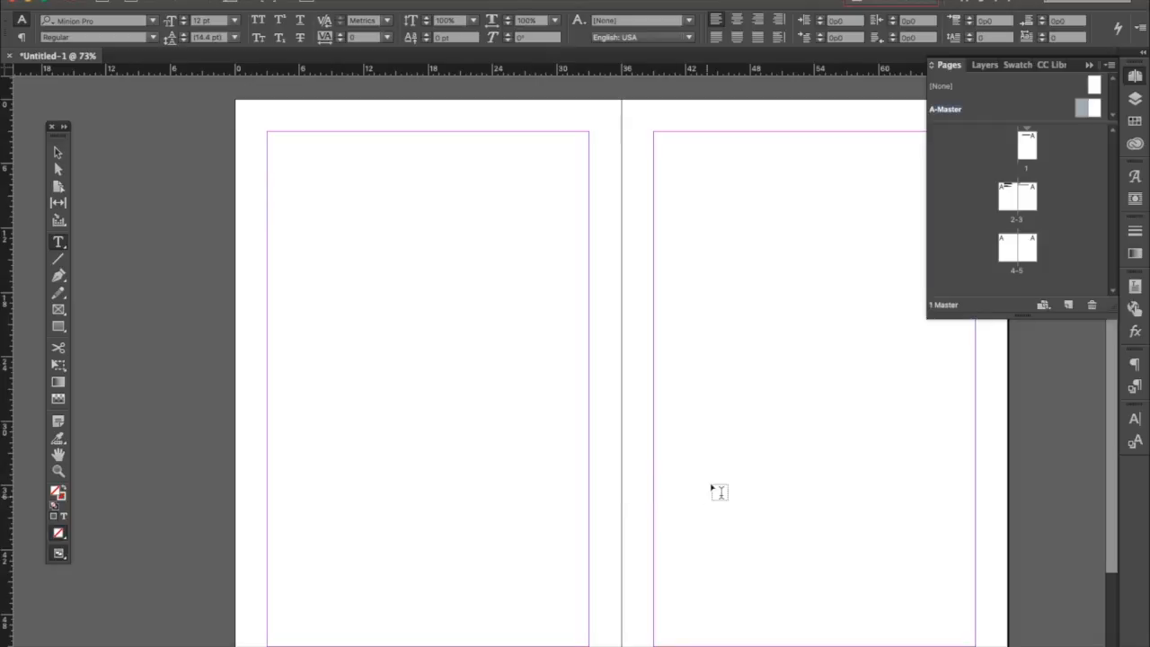
Step: Insert a new page directly after page 1
click(1026, 151)
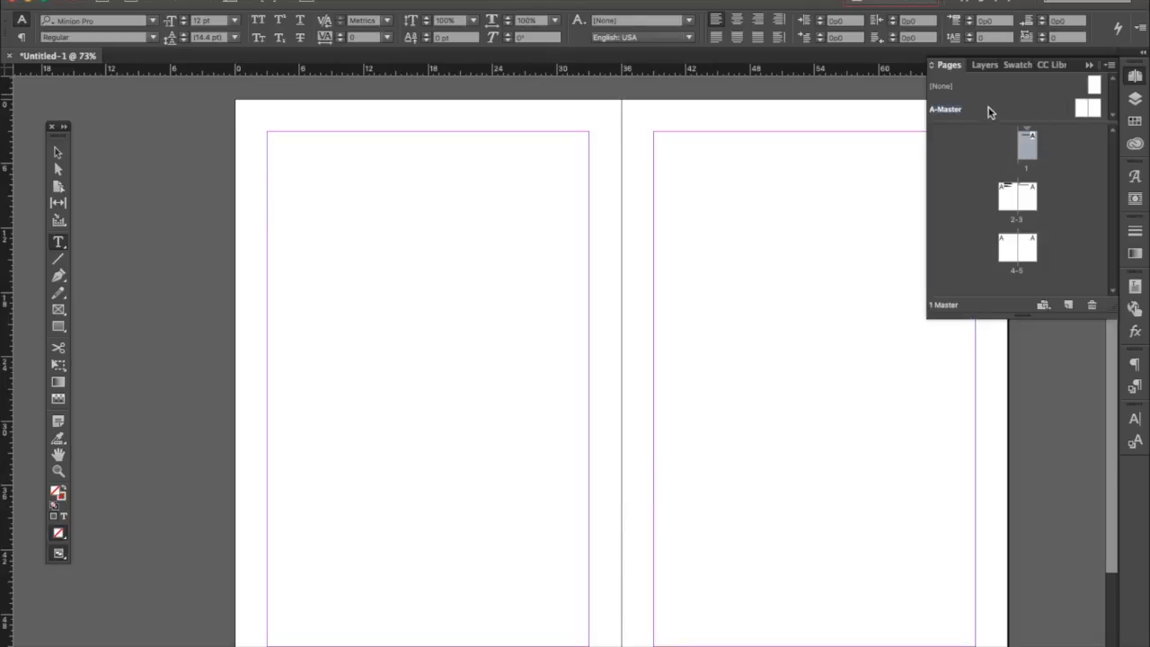
click(1069, 307)
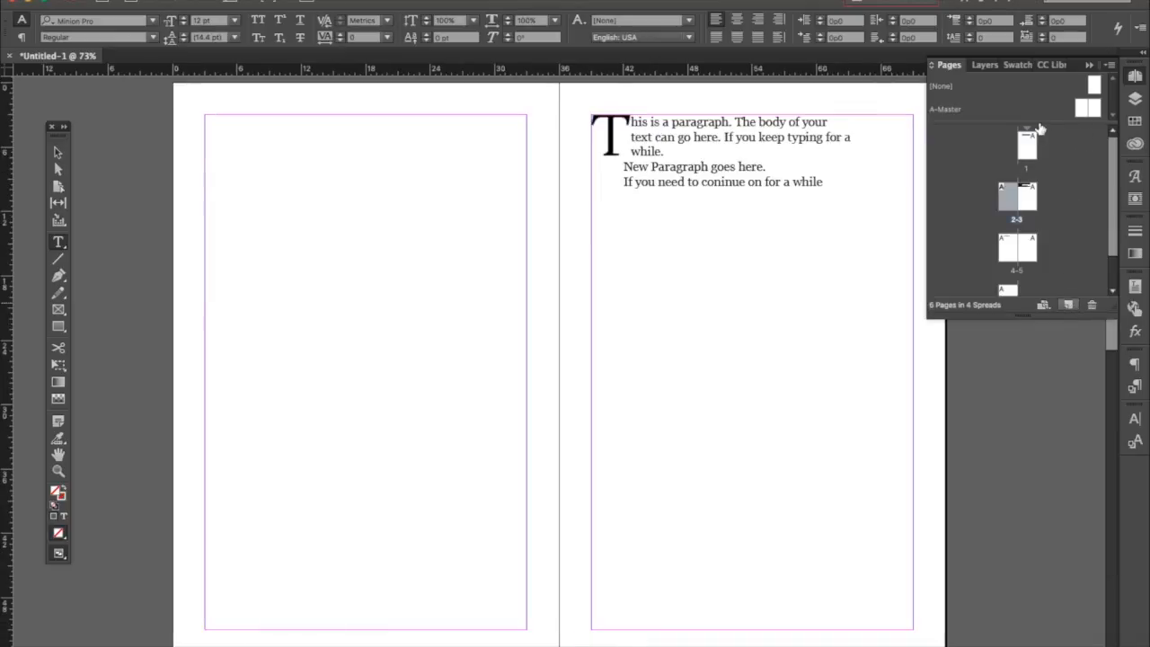
Step: Create a two-page master spread with prefix B, not based on any master, and apply it to page 1
double_click(945, 109)
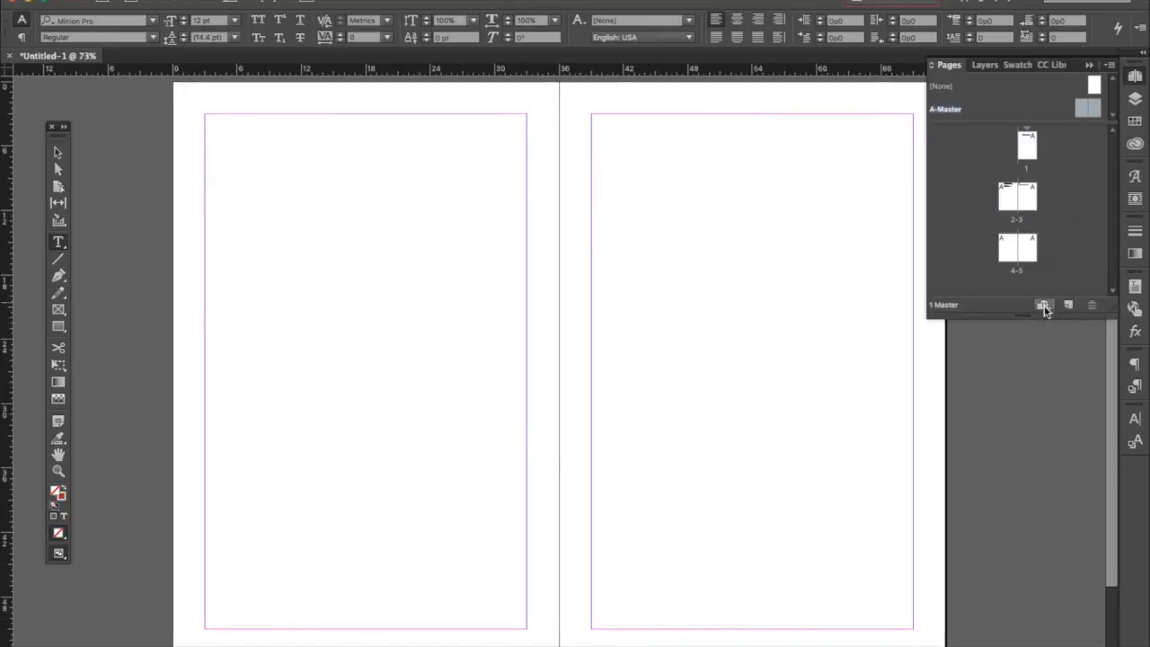
right_click(978, 107)
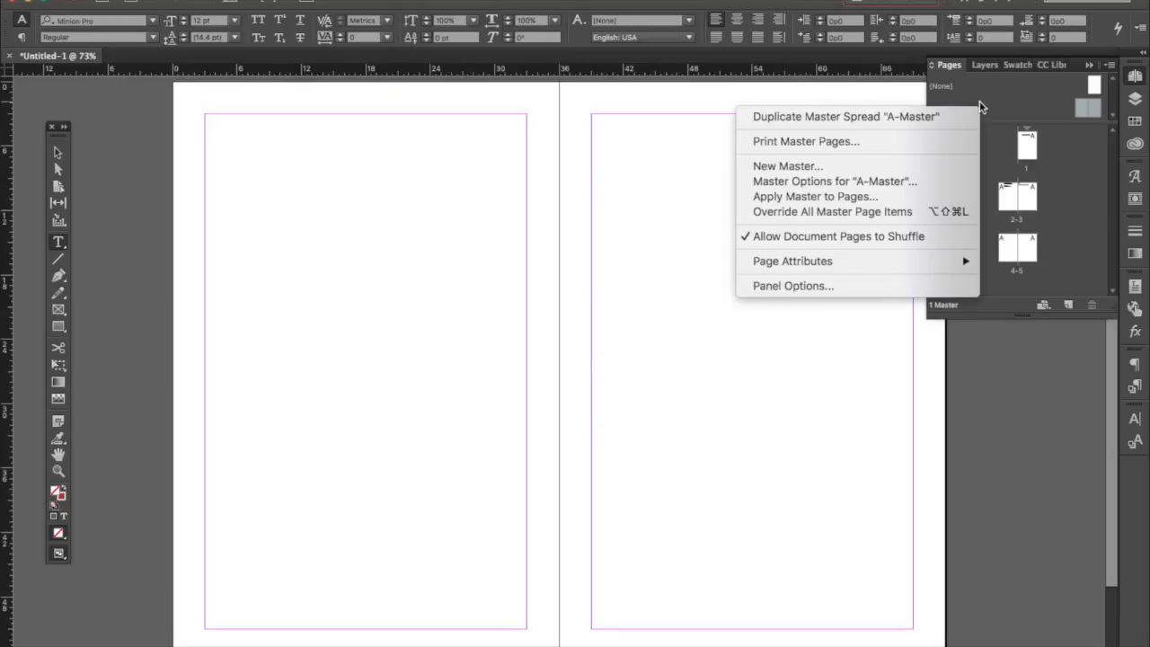
click(931, 170)
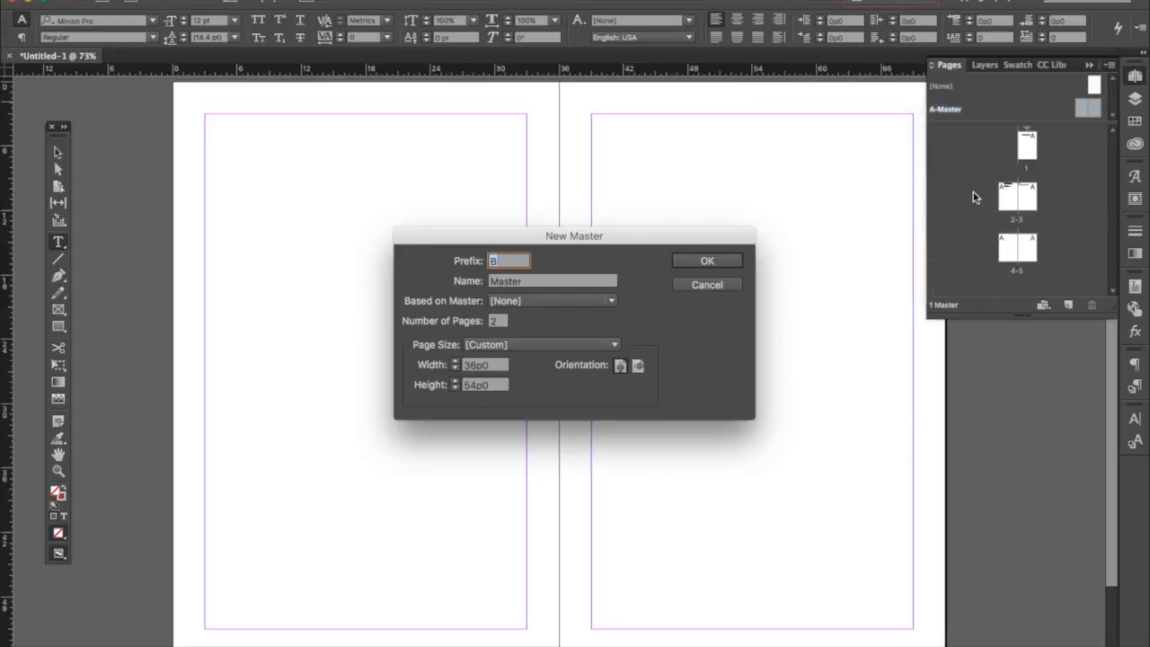
click(606, 300)
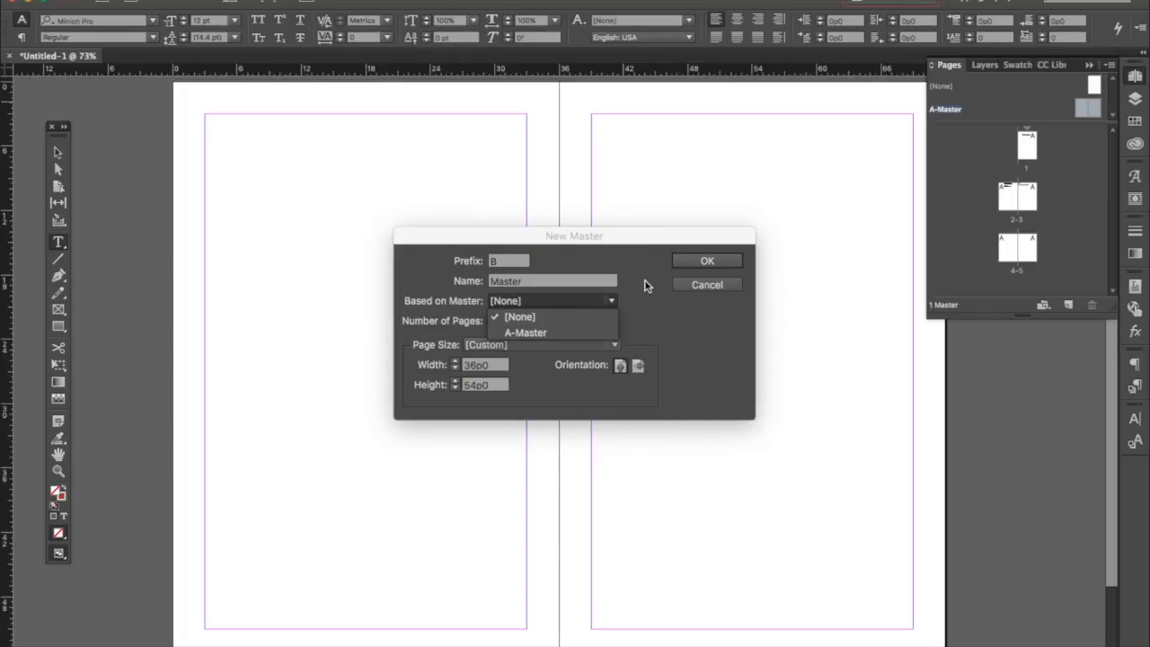
click(646, 286)
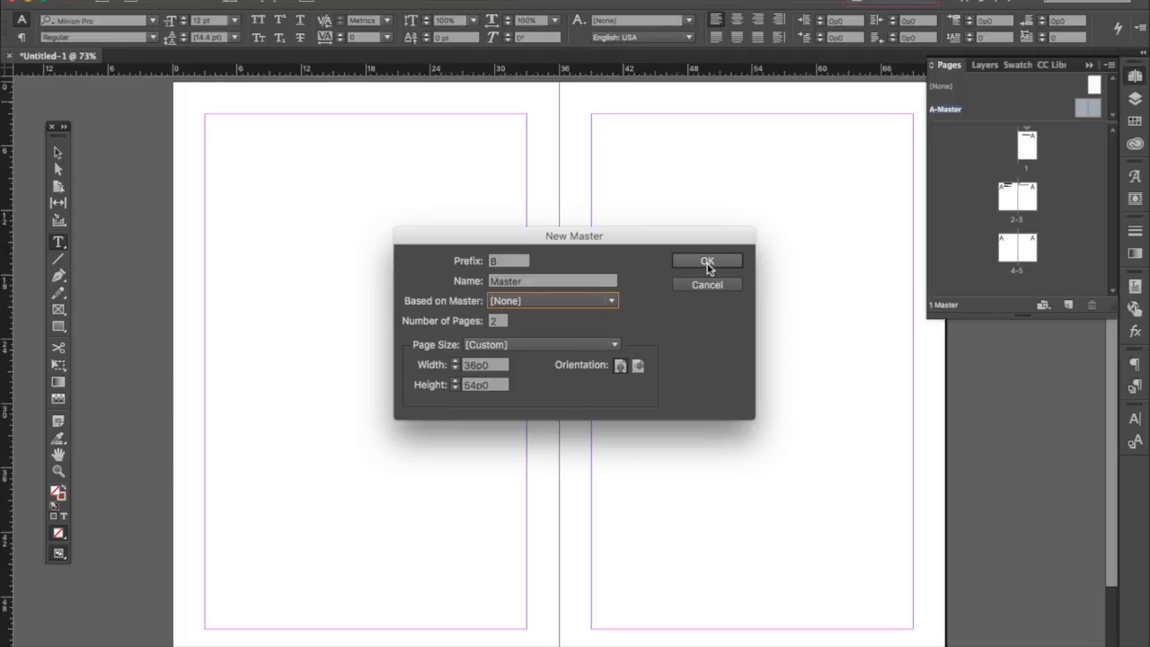
click(707, 263)
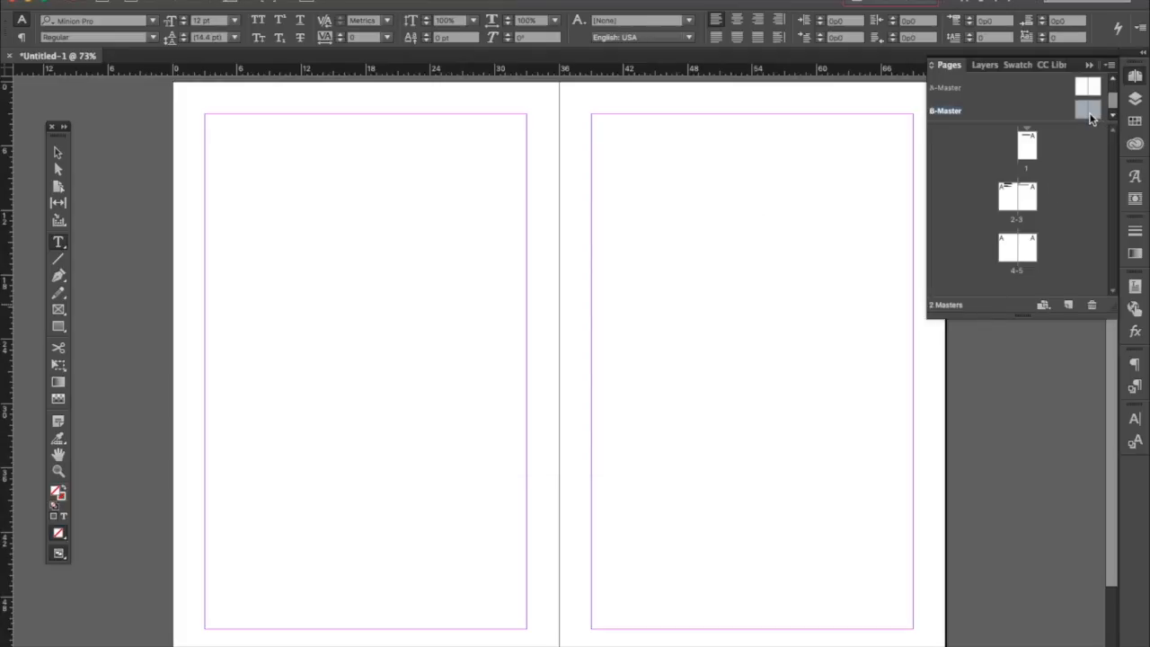
drag(1085, 111, 1033, 159)
Step: On A-Master's left page, add a text frame about 8p4 by 1p6 below the bottom margin with a centred Current Page Number marker
click(1084, 96)
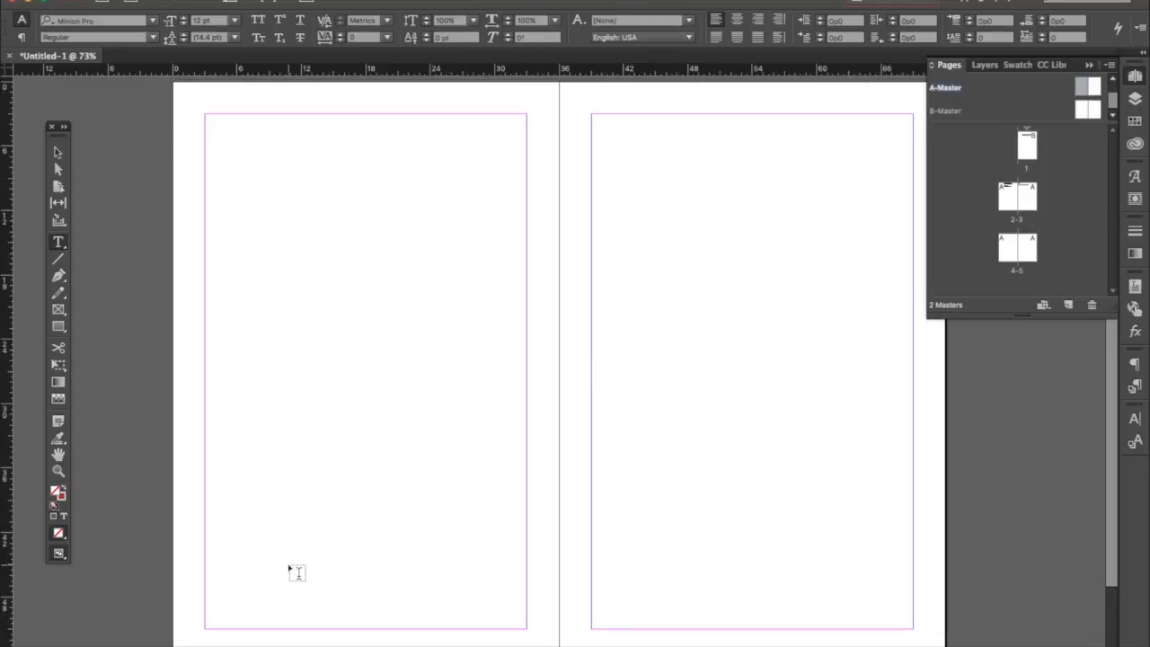
drag(310, 638, 397, 645)
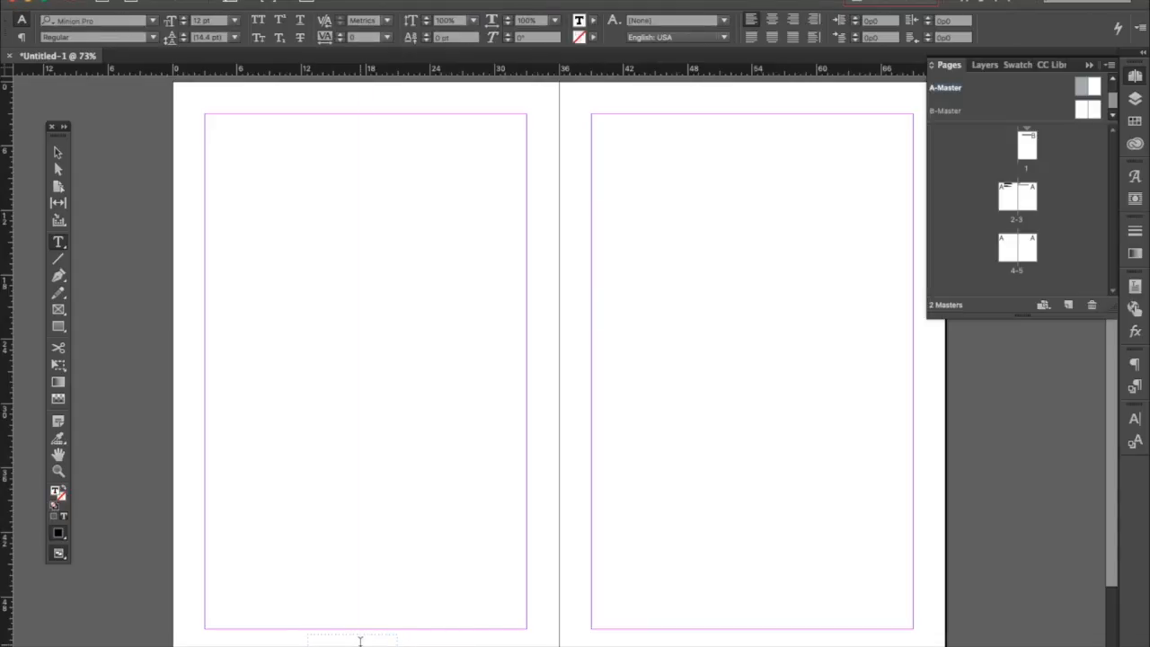
click(261, 0)
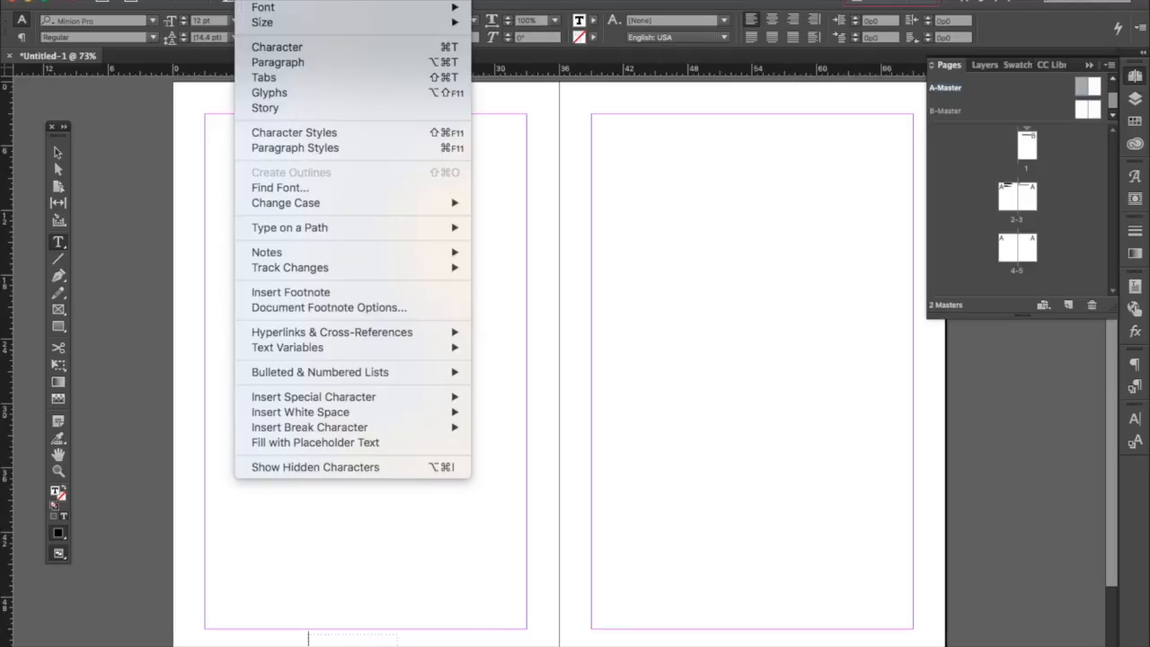
mouse_move(435, 398)
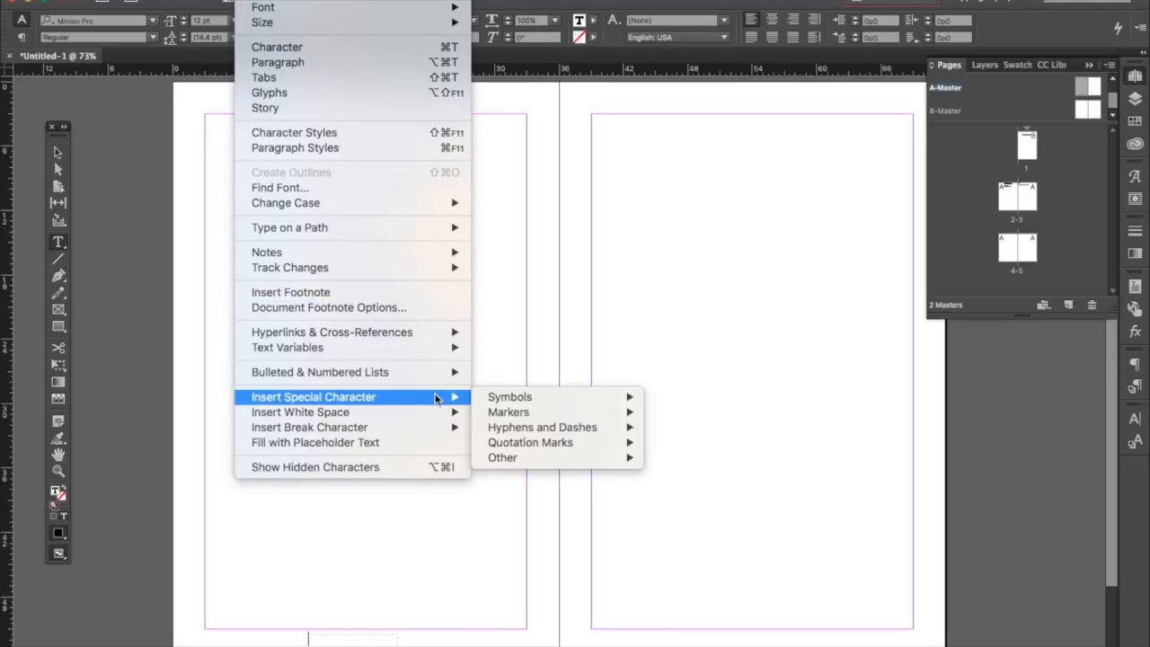
mouse_move(490, 397)
mouse_move(509, 416)
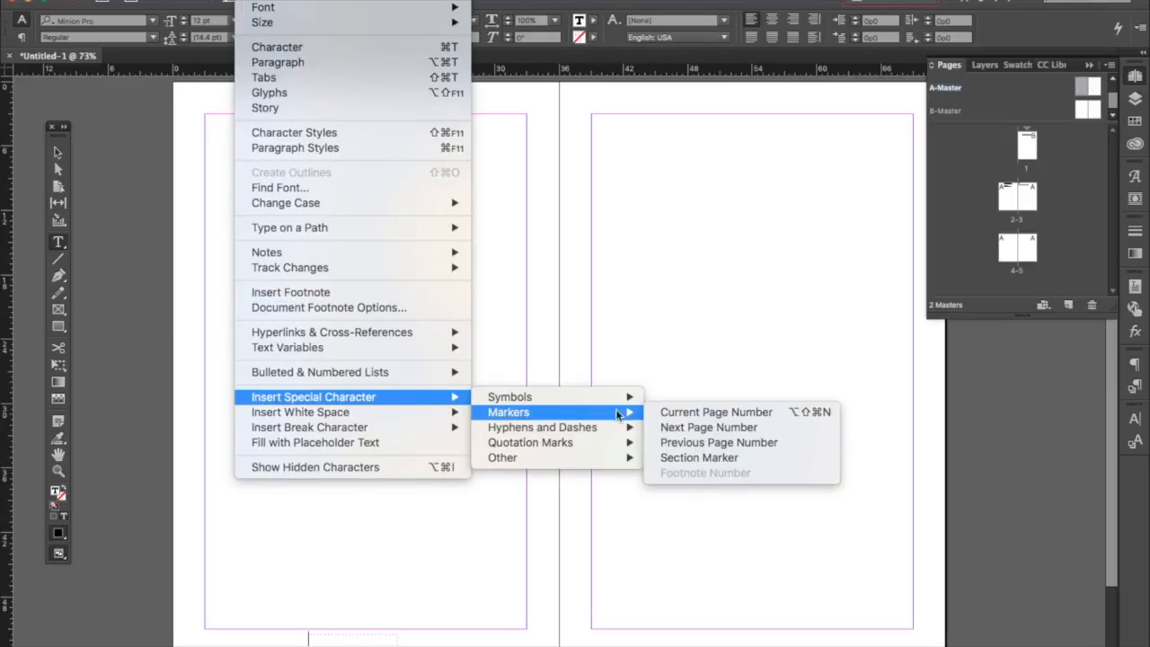
click(676, 412)
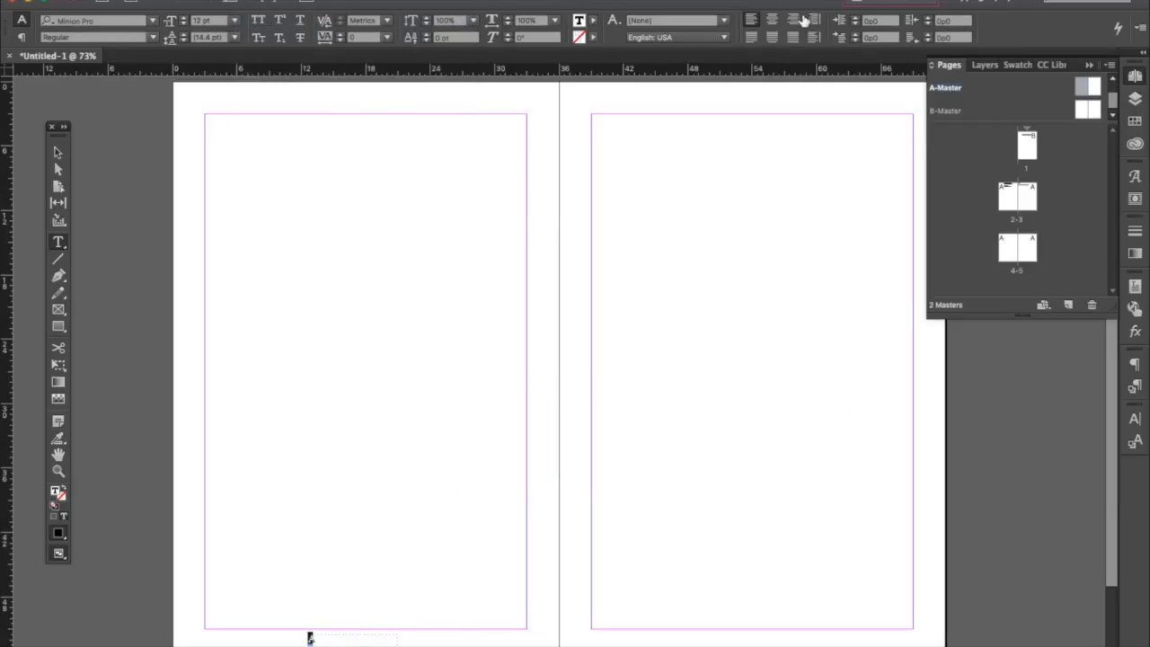
click(772, 18)
click(430, 640)
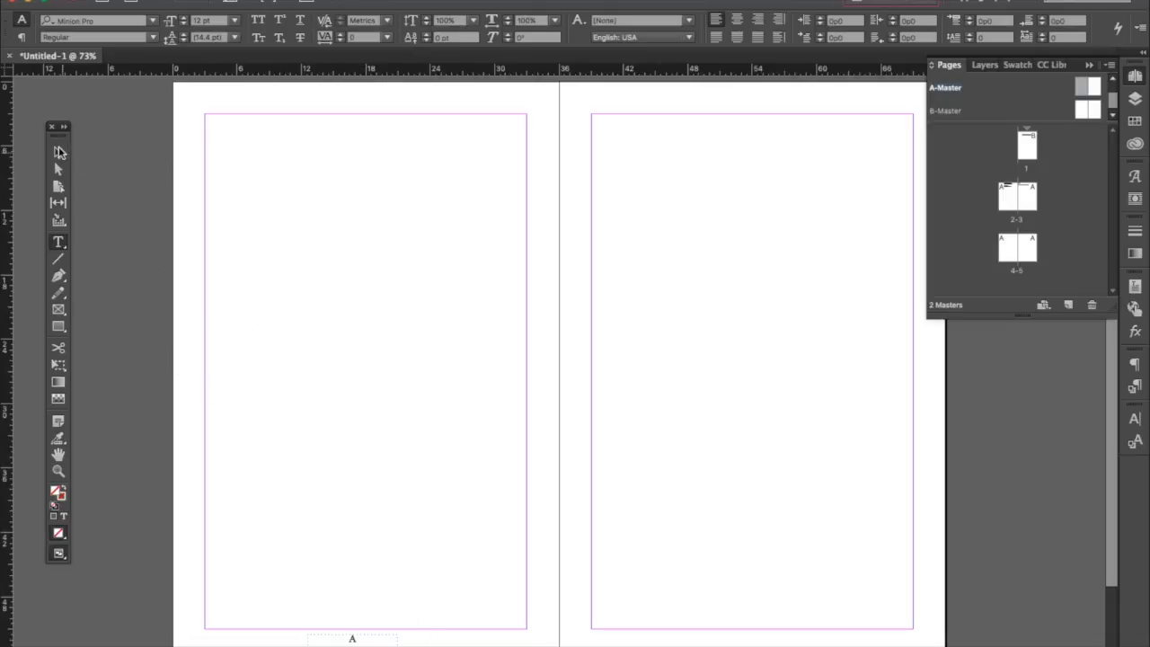
Step: Copy the page number frame to the matching position below the bottom margin of A-Master's right page
click(59, 152)
click(378, 637)
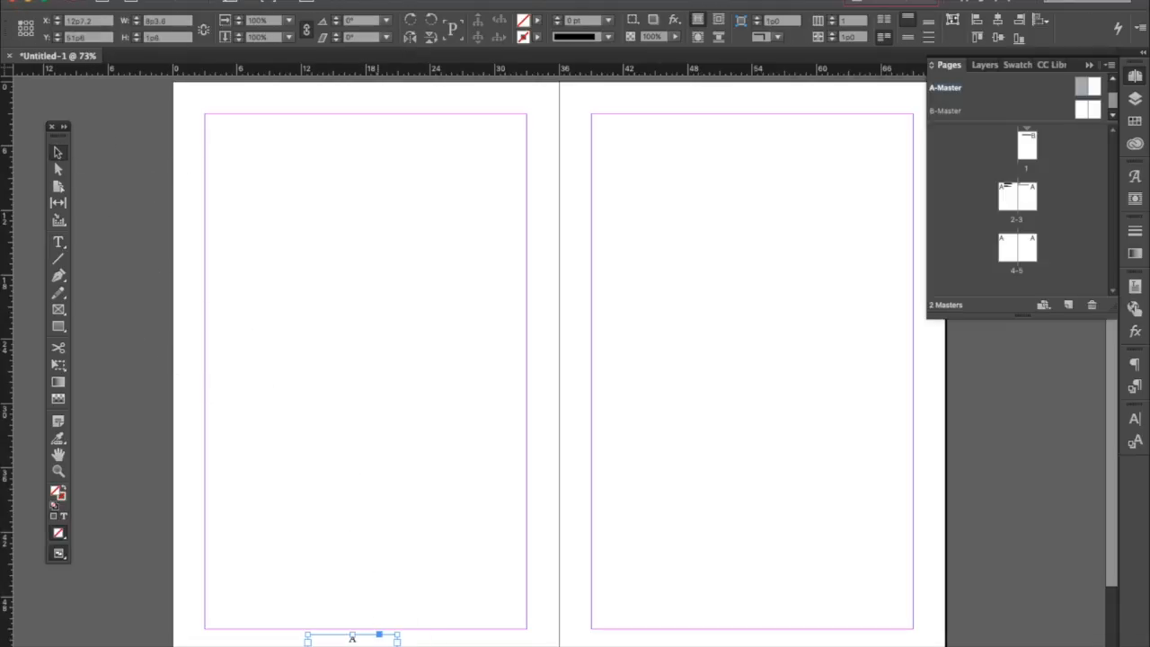
key(super+c)
key(super+v)
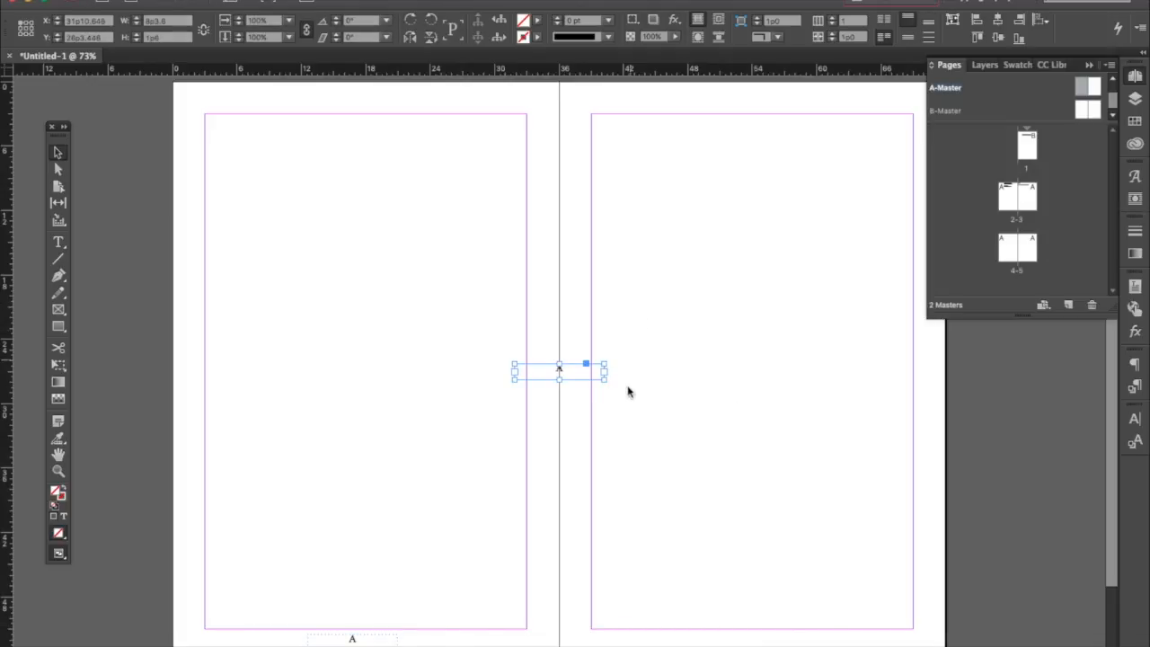
drag(577, 374, 760, 643)
click(740, 533)
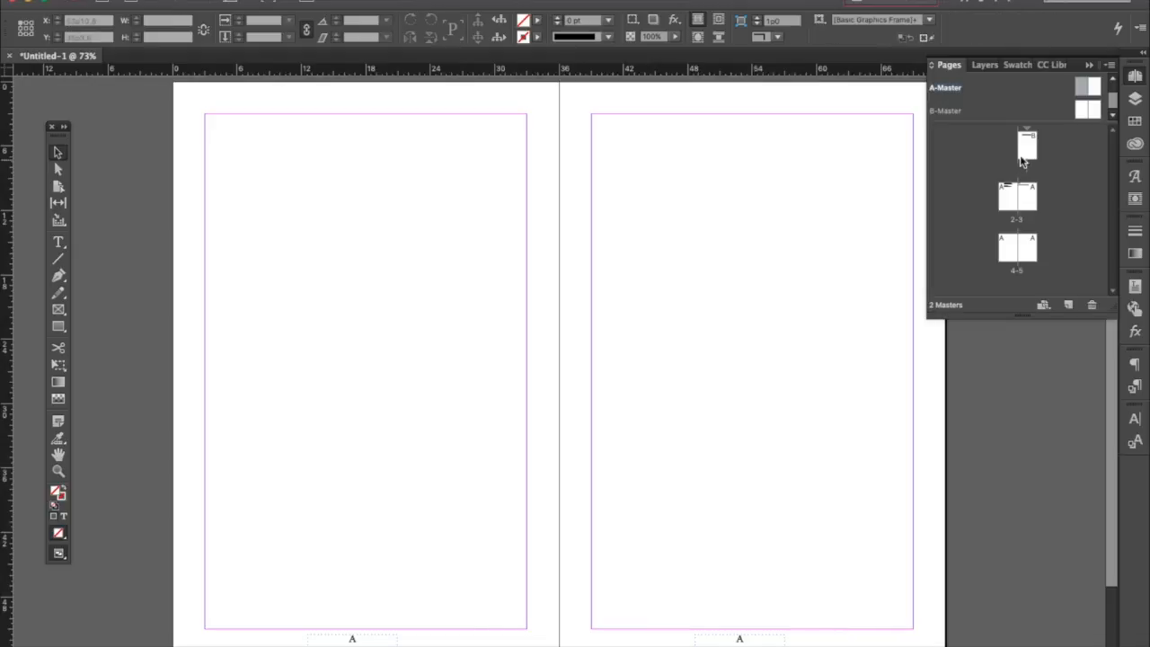
Step: Go to the spread of pages 2-3 and examine the page numbers at the foot of both pages
double_click(1010, 208)
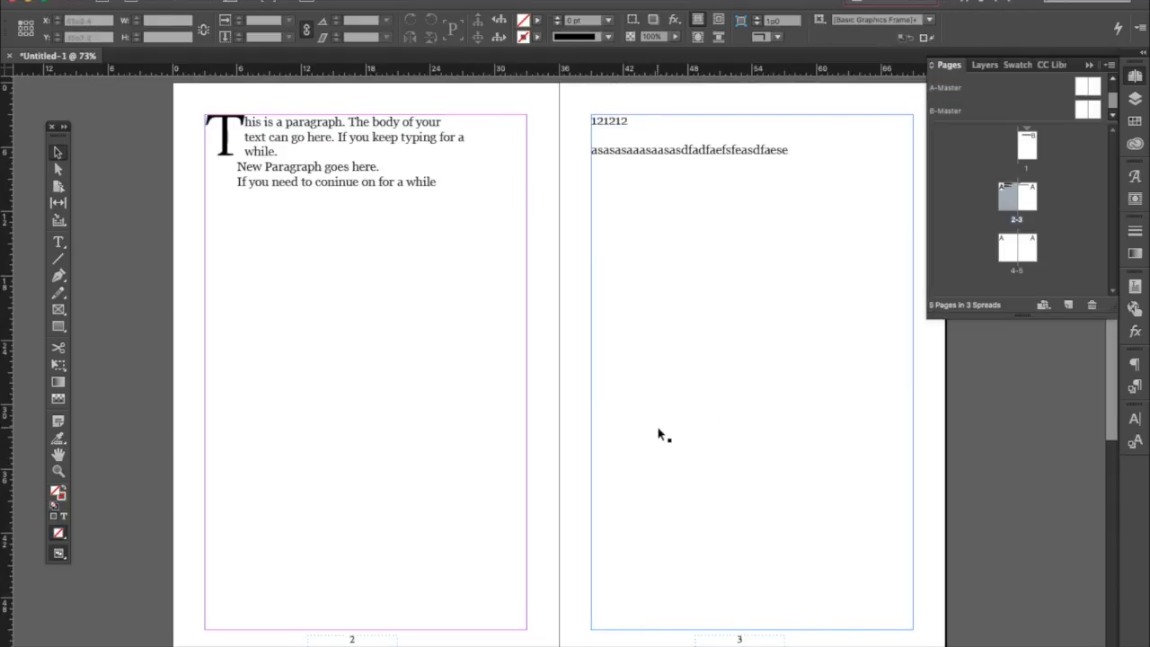
scroll(660, 433, up, 3)
scroll(660, 434, down, 7)
scroll(661, 433, up, 5)
scroll(540, 485, down, 2)
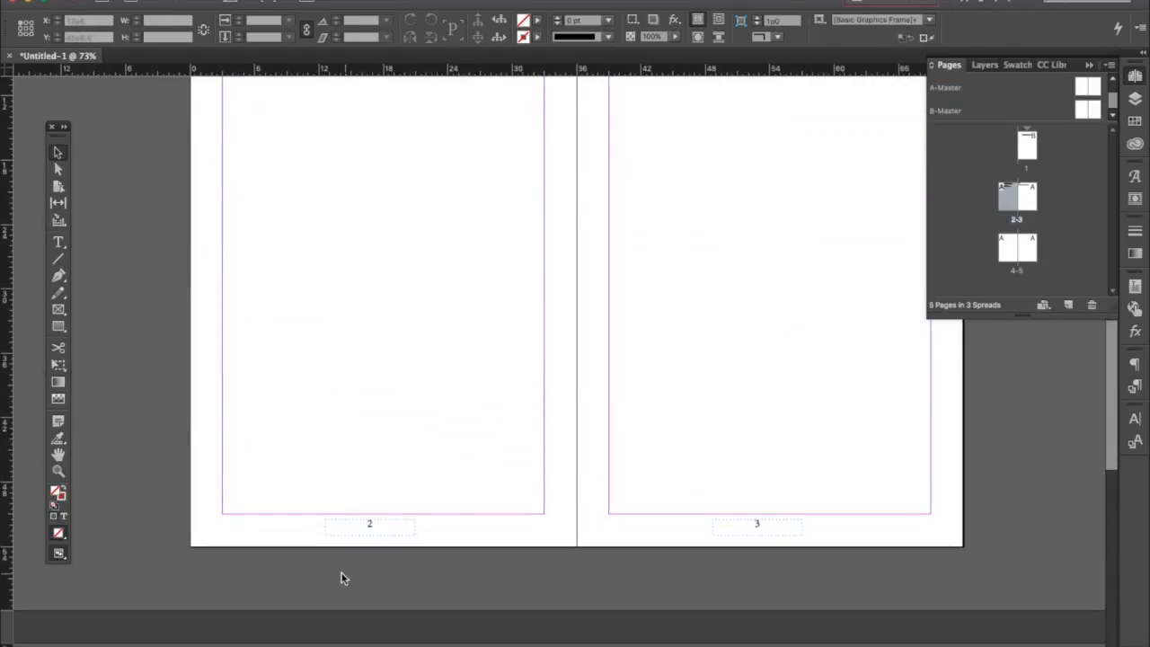
scroll(860, 416, up, 3)
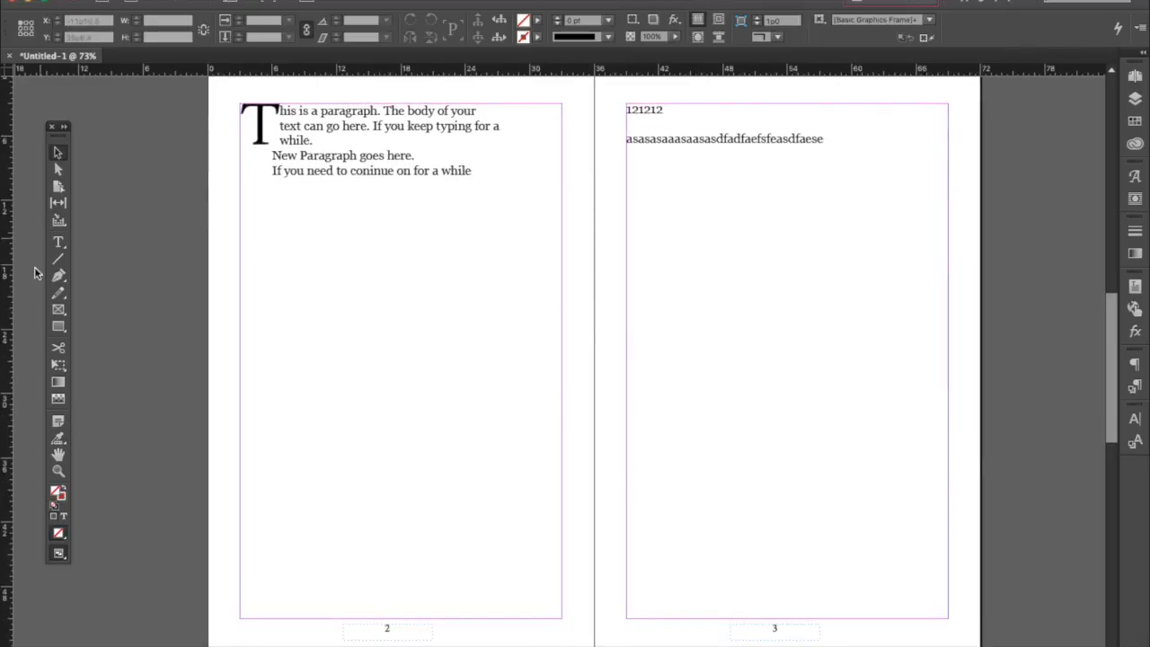
click(58, 310)
mouse_move(246, 269)
mouse_down()
mouse_move(323, 403)
mouse_move(503, 442)
mouse_move(542, 437)
mouse_up()
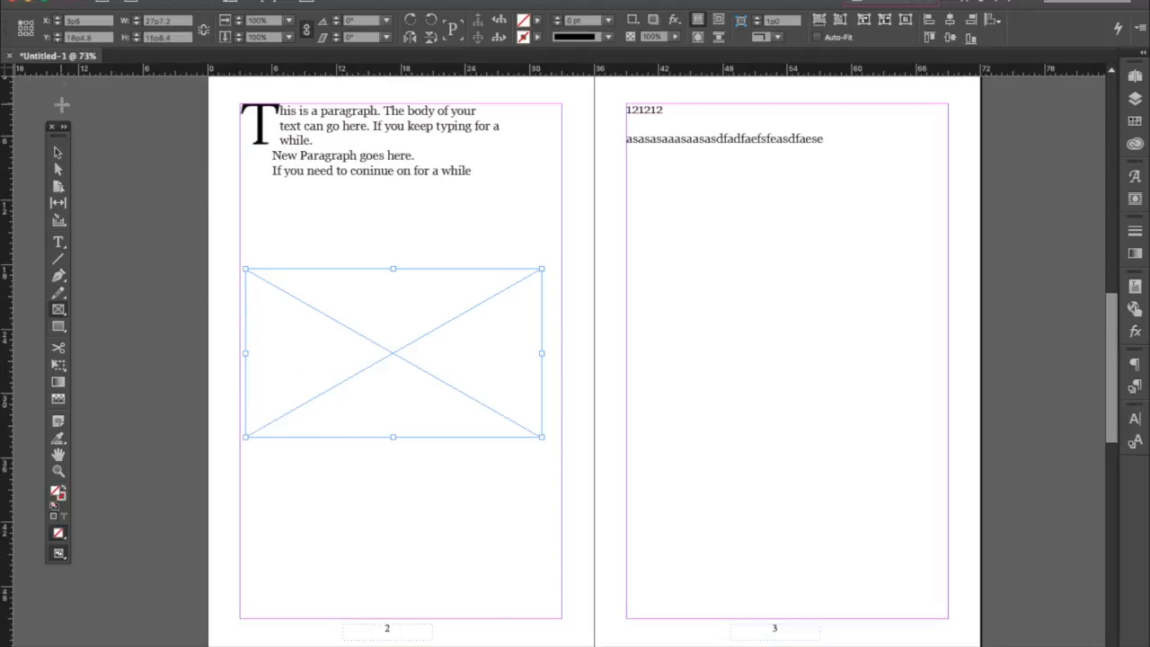
click(135, 0)
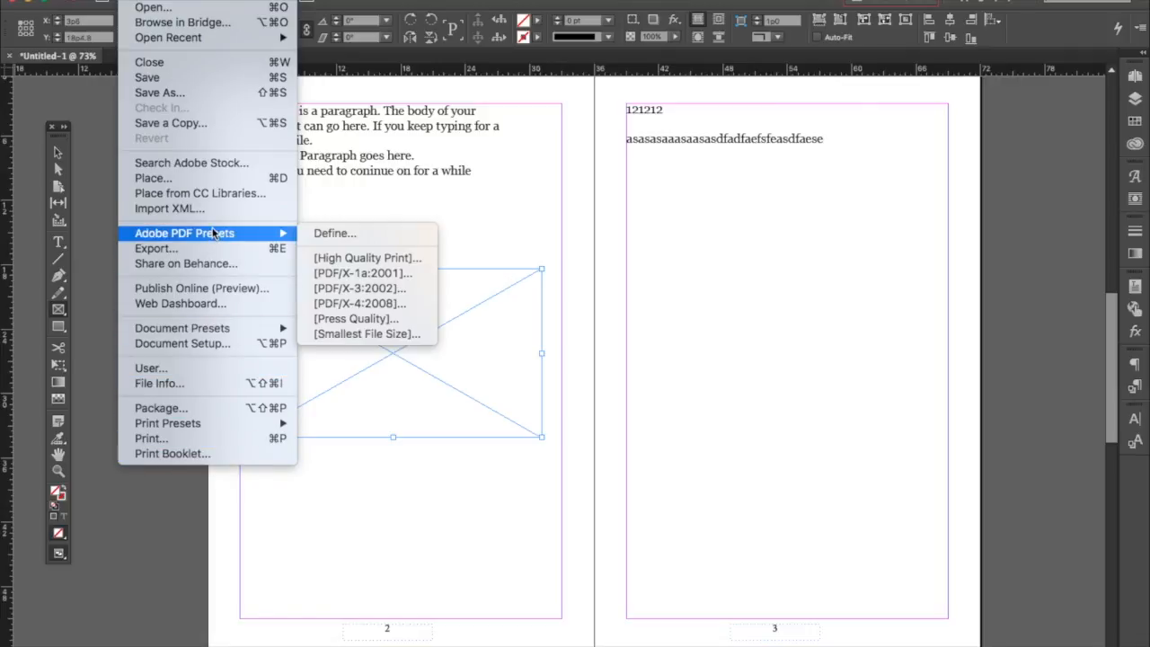
click(435, 232)
key(Delete)
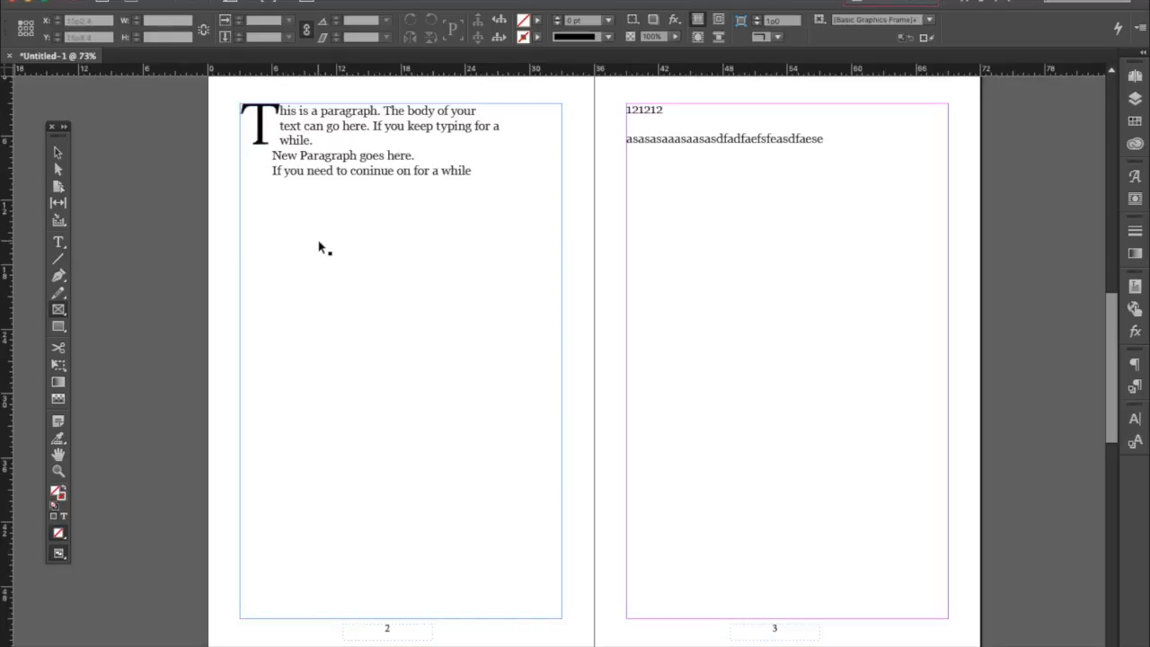
Step: Place water bottles.jpg from the Desktop's Group Project Pics folder on page 2 below the text
key(super+d)
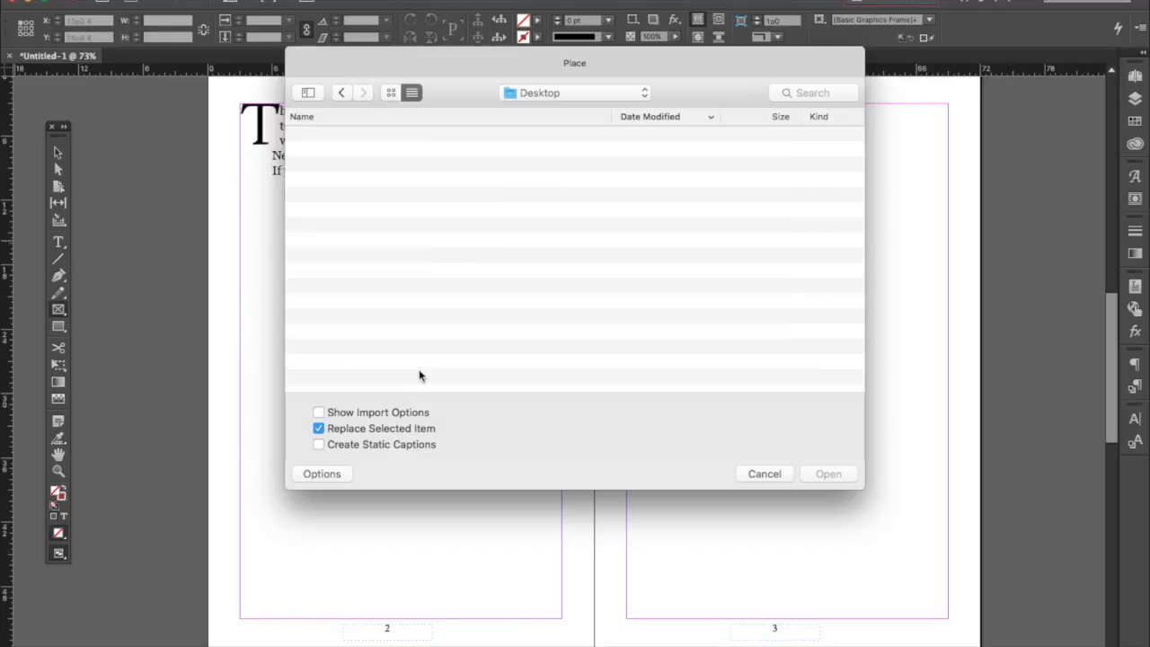
scroll(430, 299, down, 5)
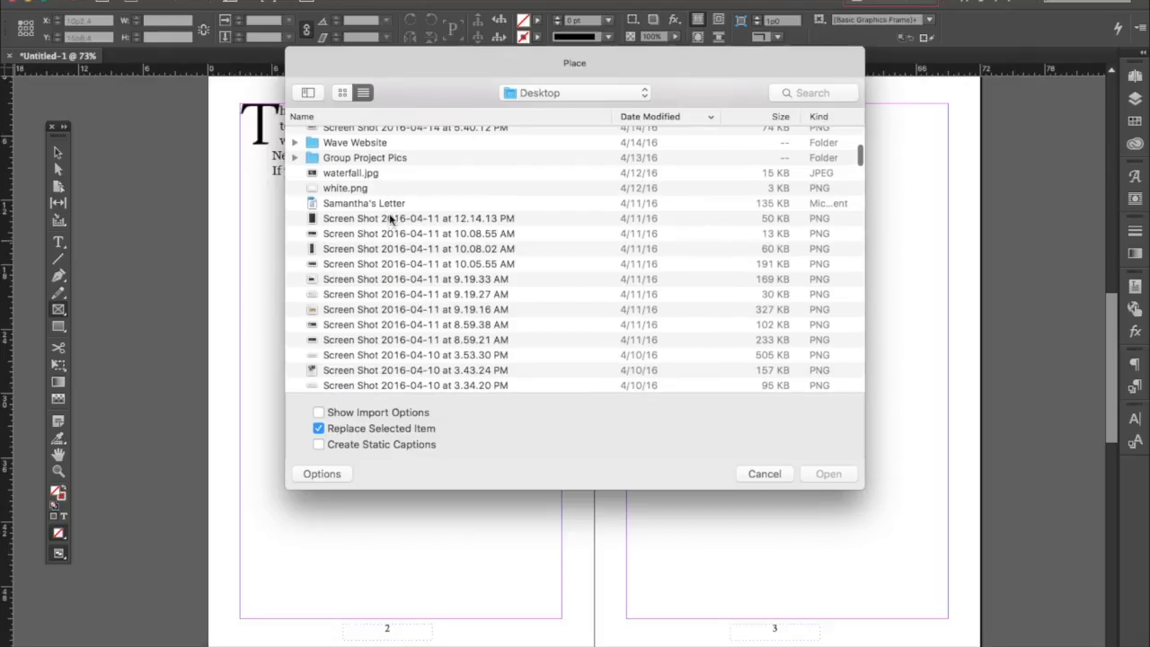
click(295, 158)
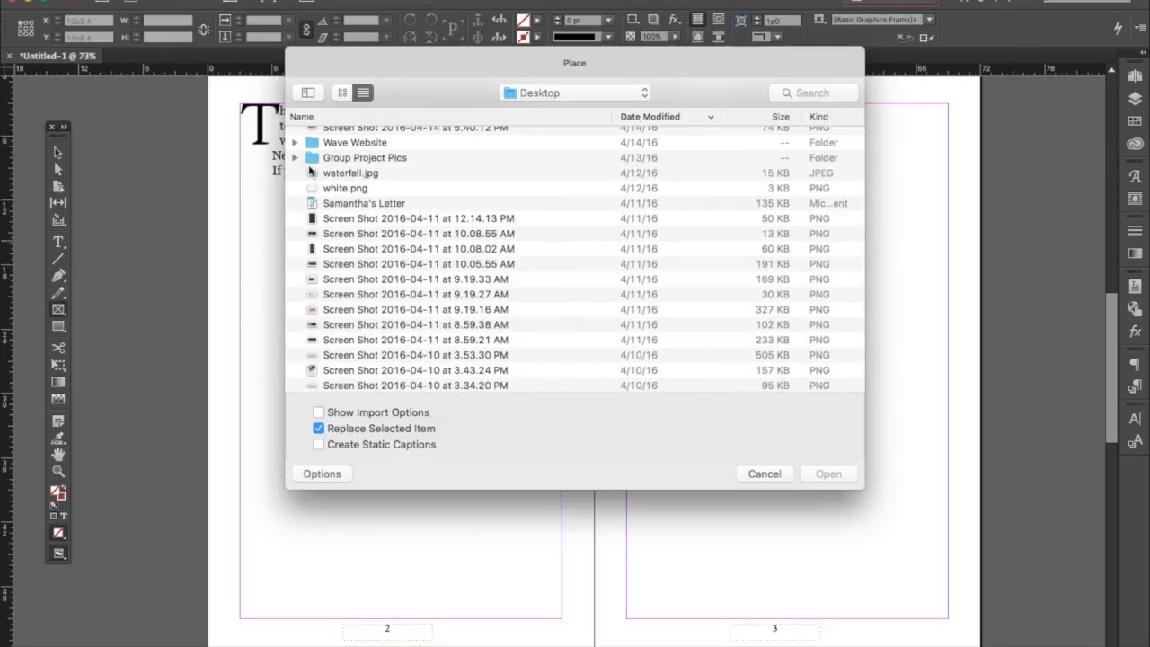
click(296, 158)
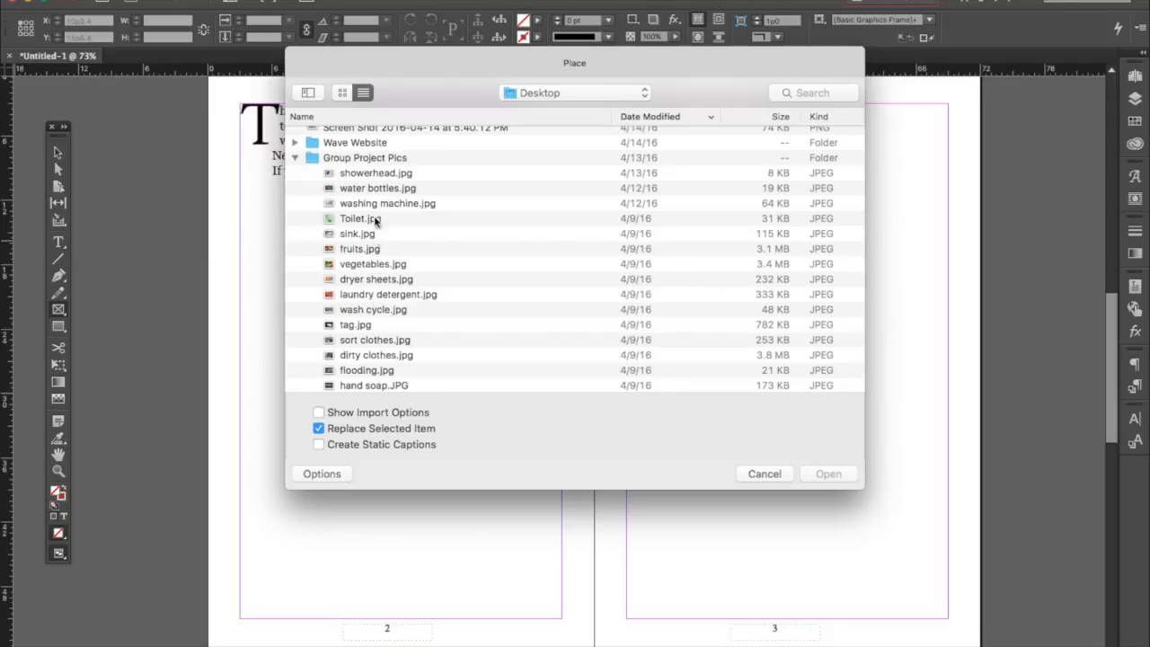
double_click(372, 188)
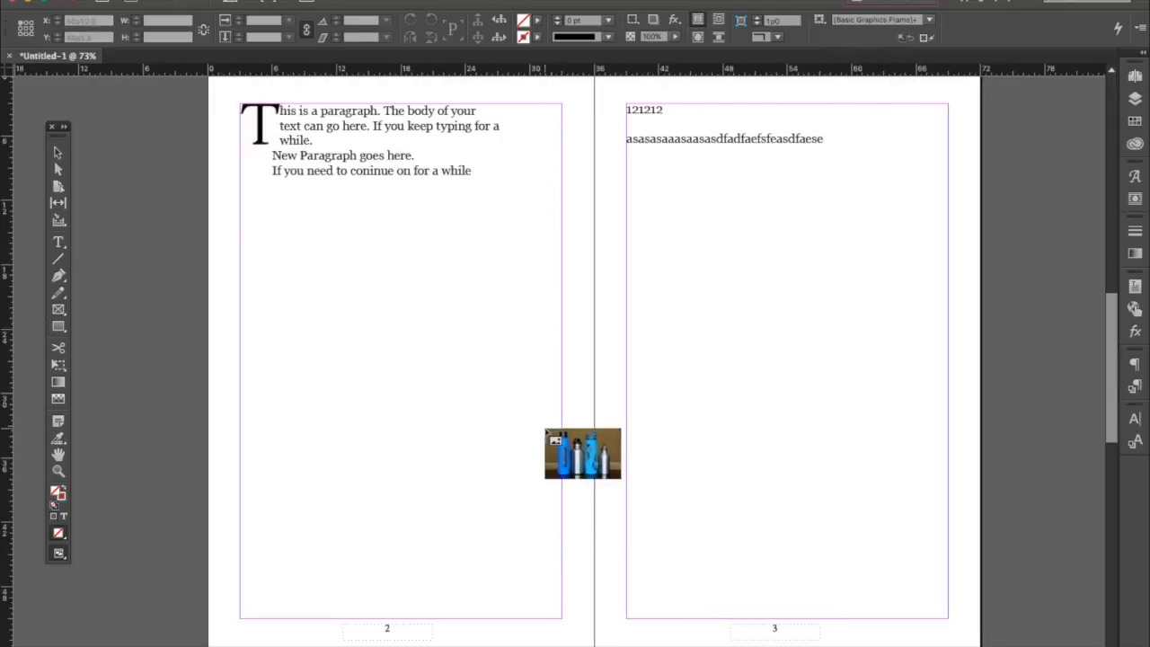
click(341, 302)
click(341, 302)
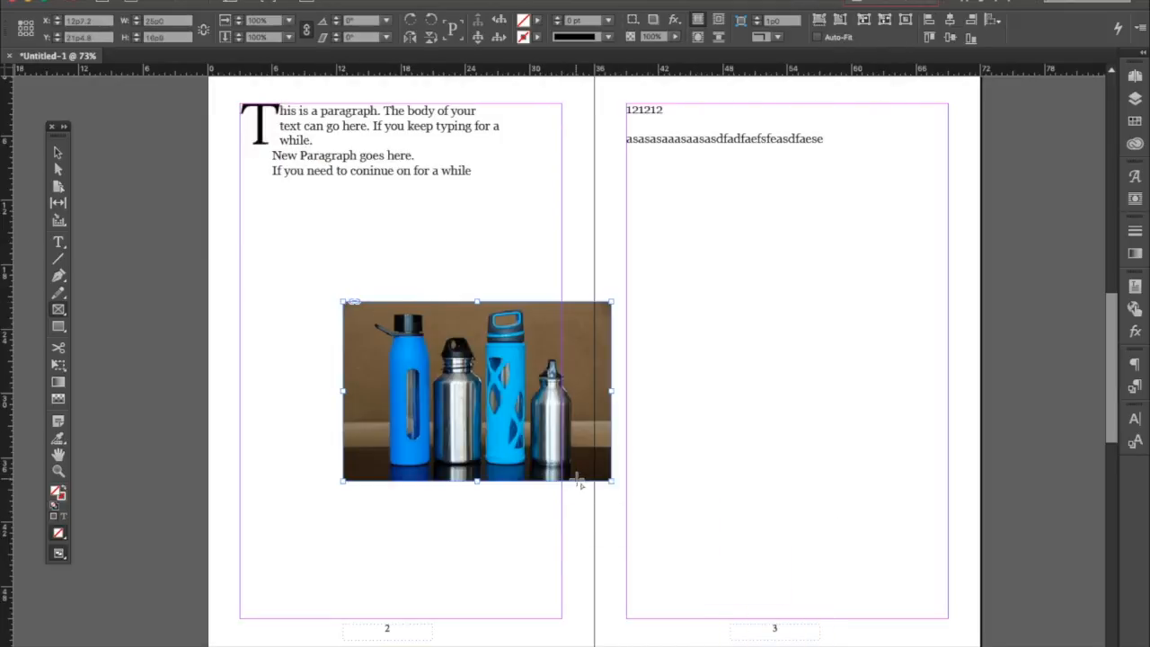
Step: Enlarge the bottle picture to about 106% and fit its frame around it, about 26p5 wide and 17p10 high
click(58, 152)
mouse_move(613, 480)
mouse_down()
mouse_move(568, 429)
mouse_move(545, 428)
mouse_move(629, 488)
mouse_move(612, 482)
mouse_up()
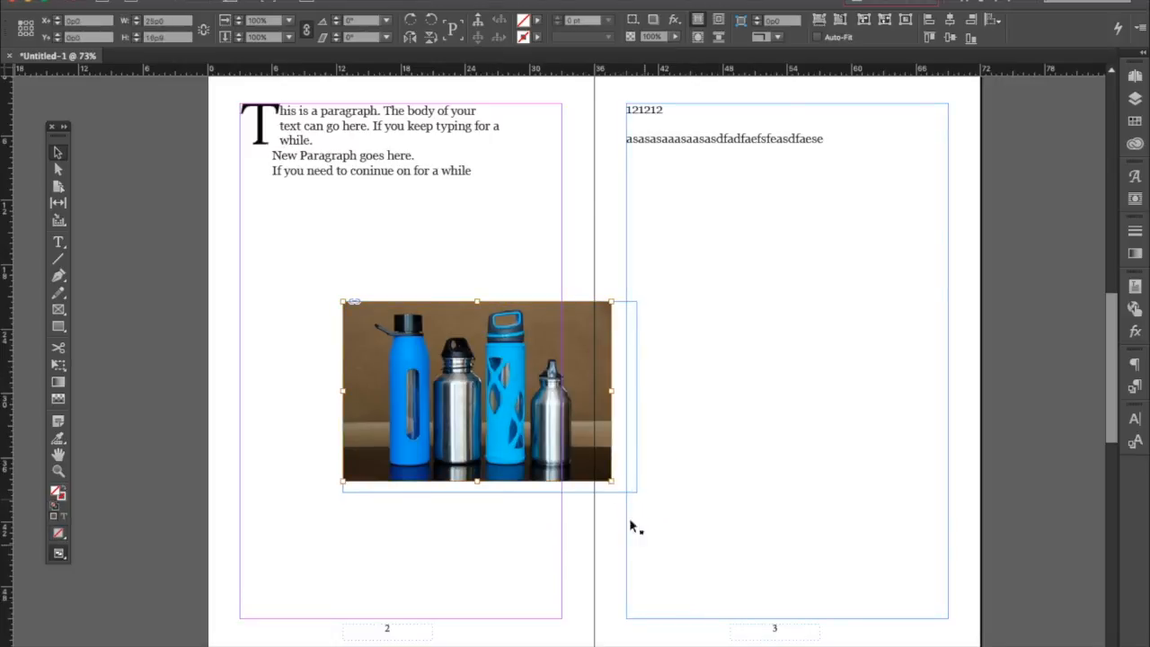
mouse_move(610, 481)
mouse_down()
mouse_move(679, 528)
mouse_move(618, 497)
mouse_up()
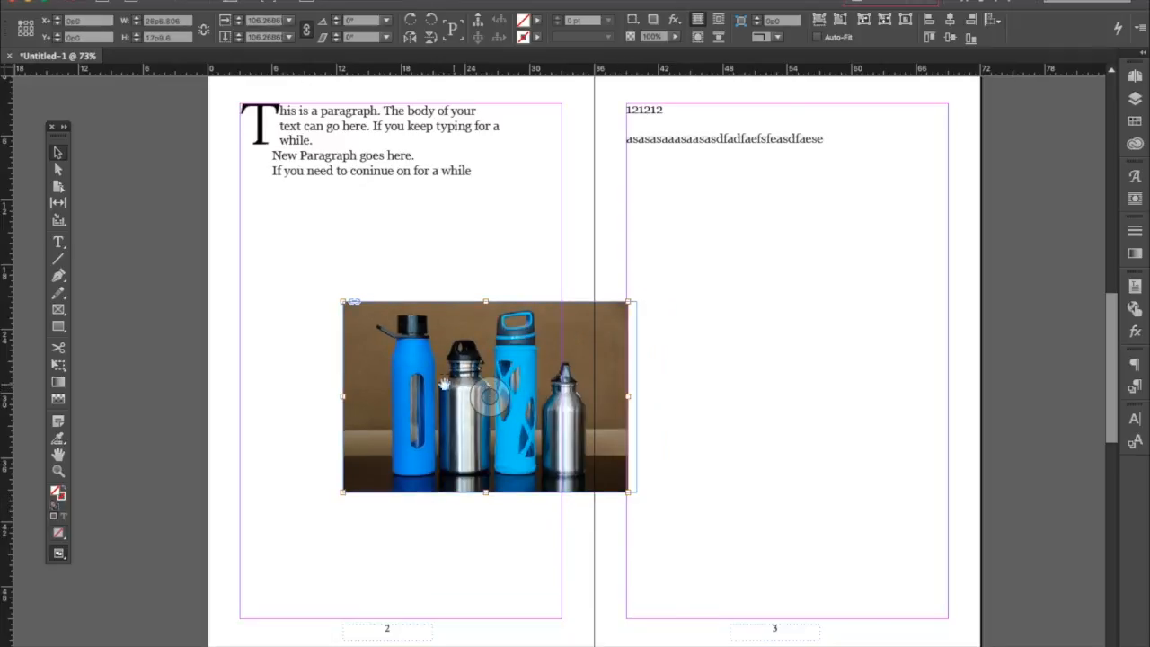
drag(635, 396, 627, 396)
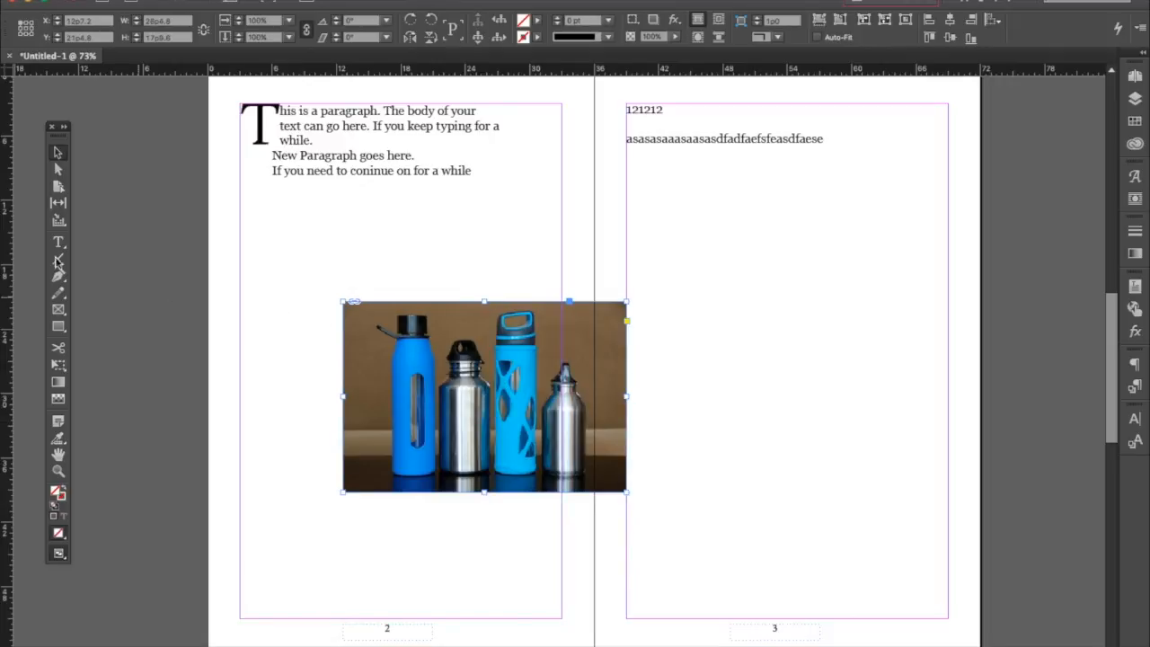
Step: Move the bottle picture within page 2's margins, just beneath the last line of text
click(57, 153)
click(483, 391)
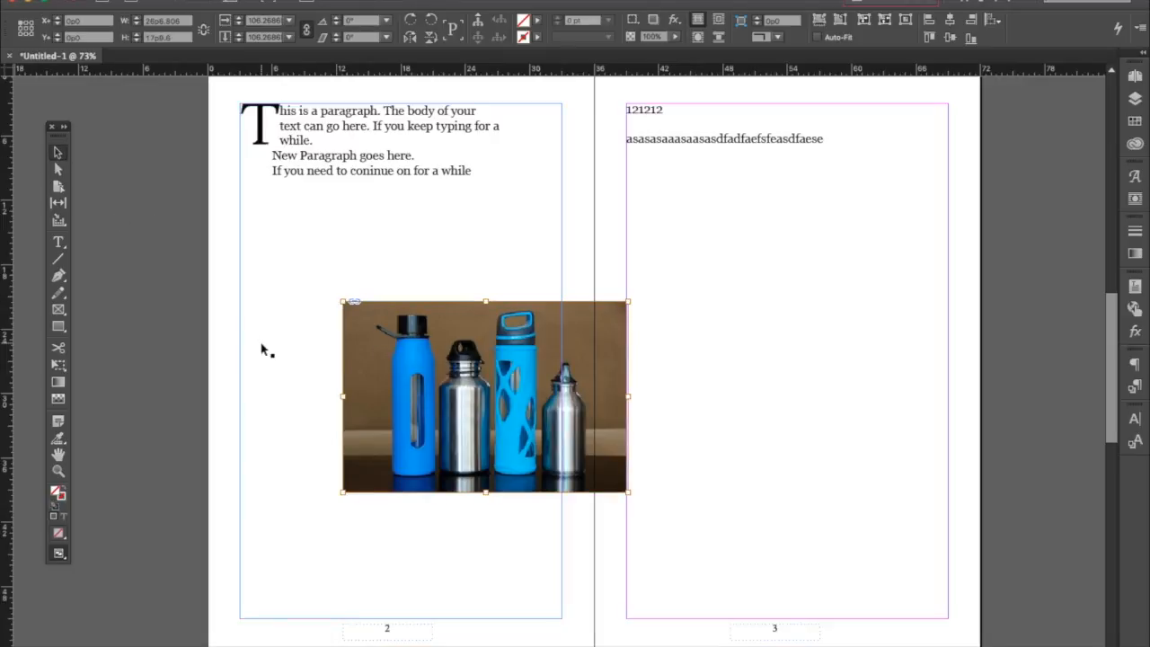
click(752, 388)
drag(545, 413, 462, 309)
click(474, 462)
Step: Look over the layout of pages 2-3 and the title page, including the areas where page numbers sit
scroll(701, 566, down, 10)
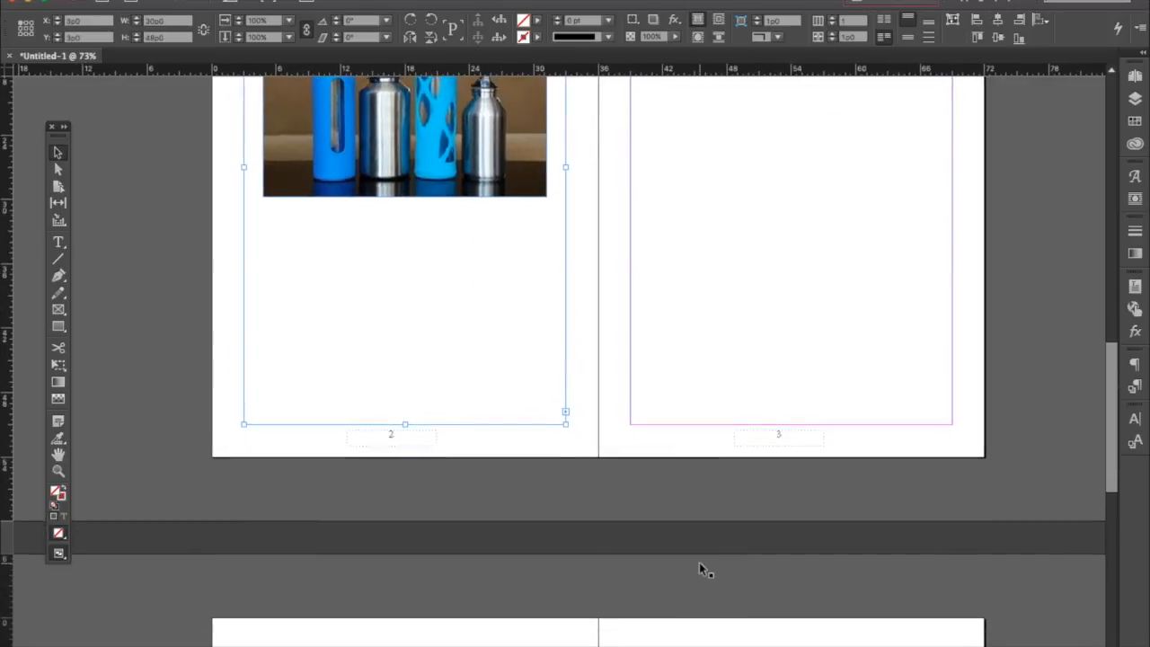
scroll(699, 567, up, 10)
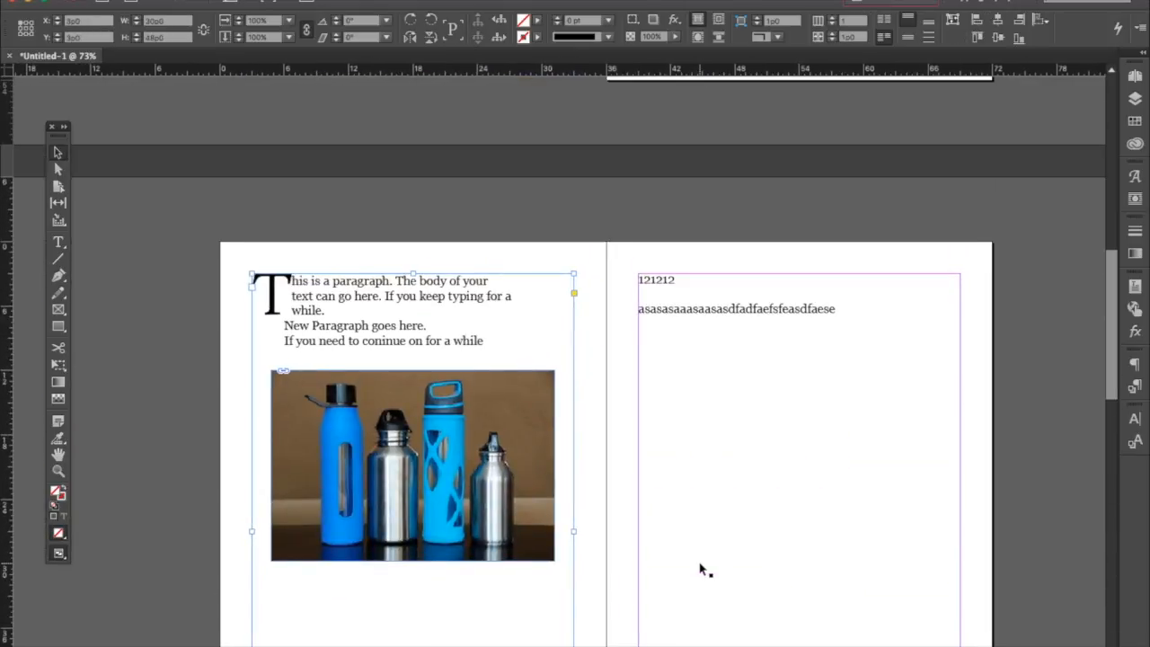
scroll(692, 569, right, 2)
scroll(690, 569, down, 3)
scroll(692, 569, left, 2)
scroll(692, 569, up, 1)
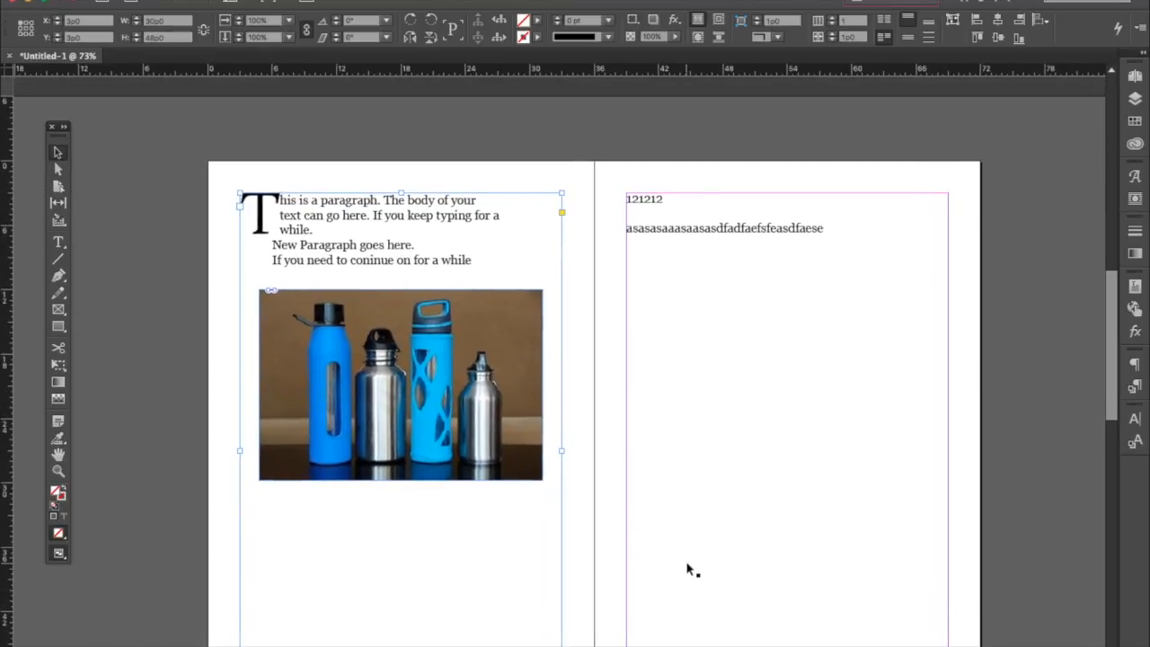
scroll(690, 569, up, 10)
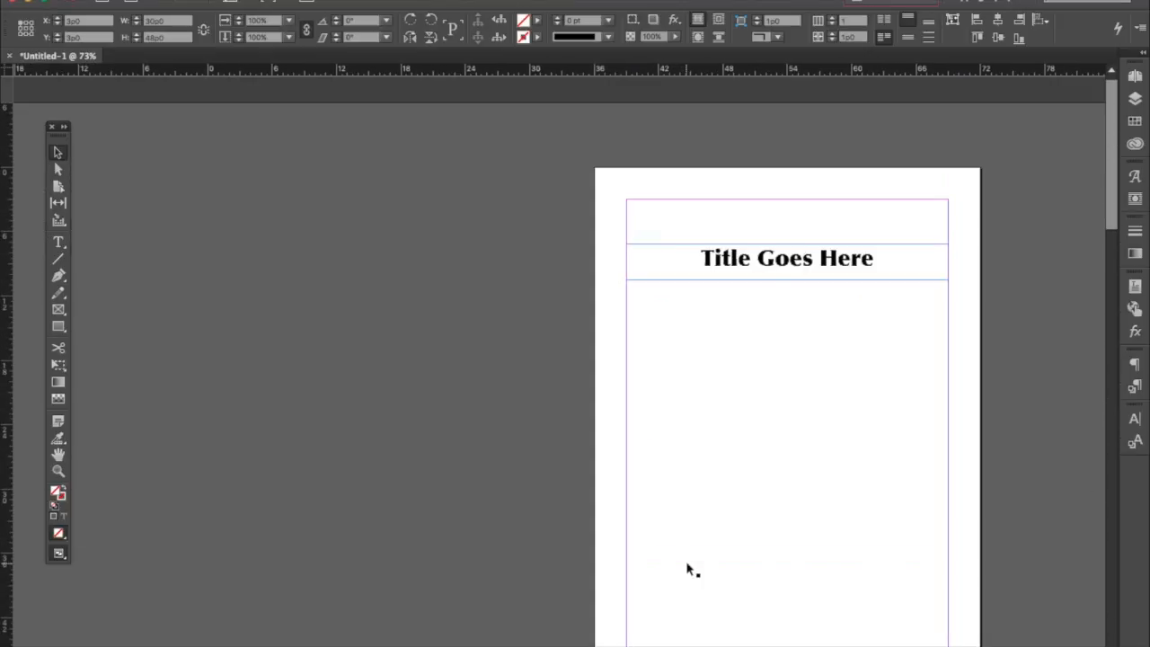
scroll(689, 568, down, 4)
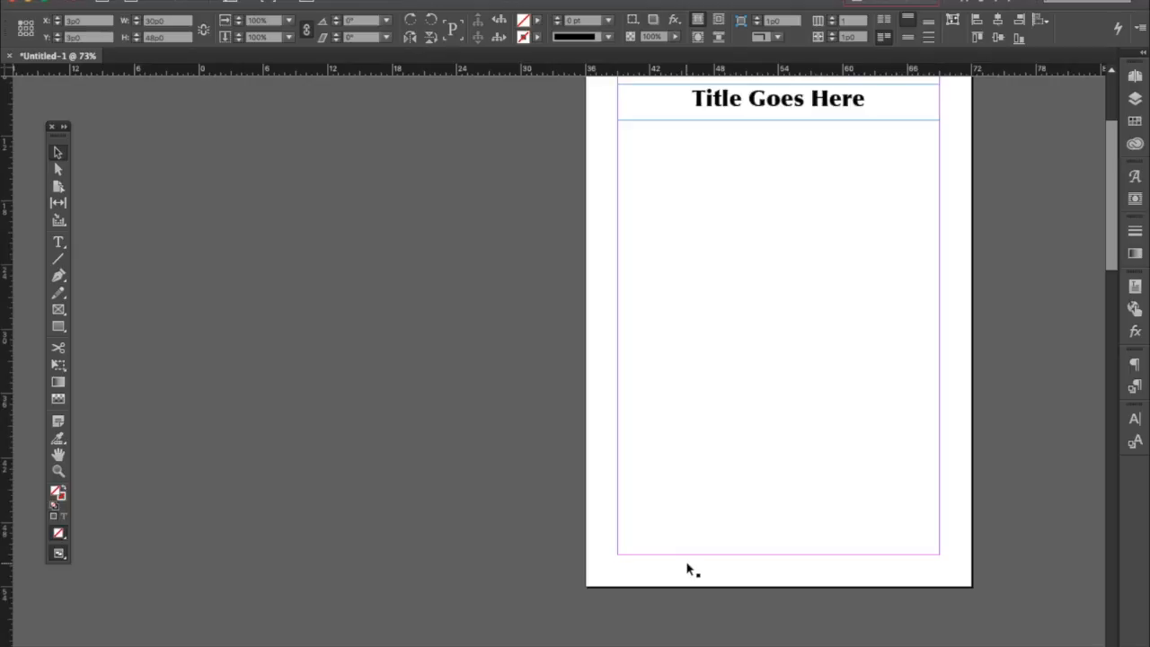